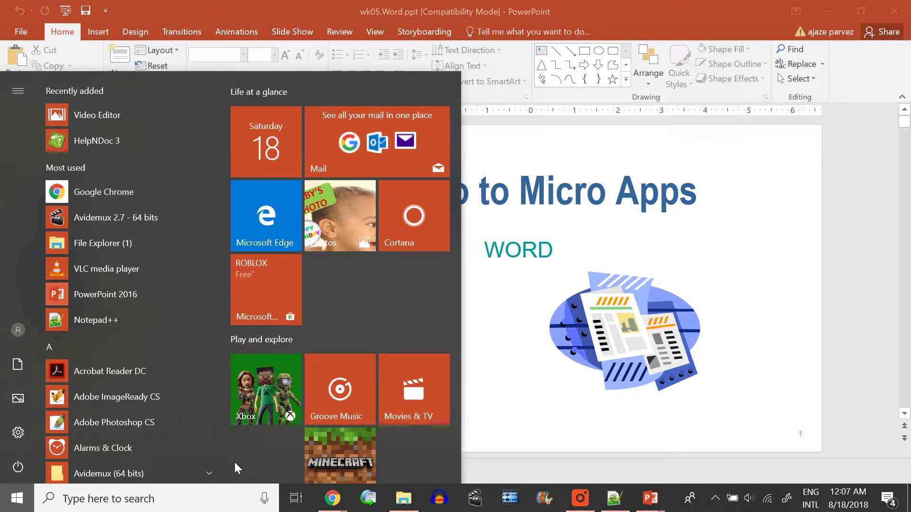
Step: Open Notepad, move its window toward the middle of the screen, and enter the text "ajsbdsj"
{"action": "left_click", "coordinate": [221, 488]}
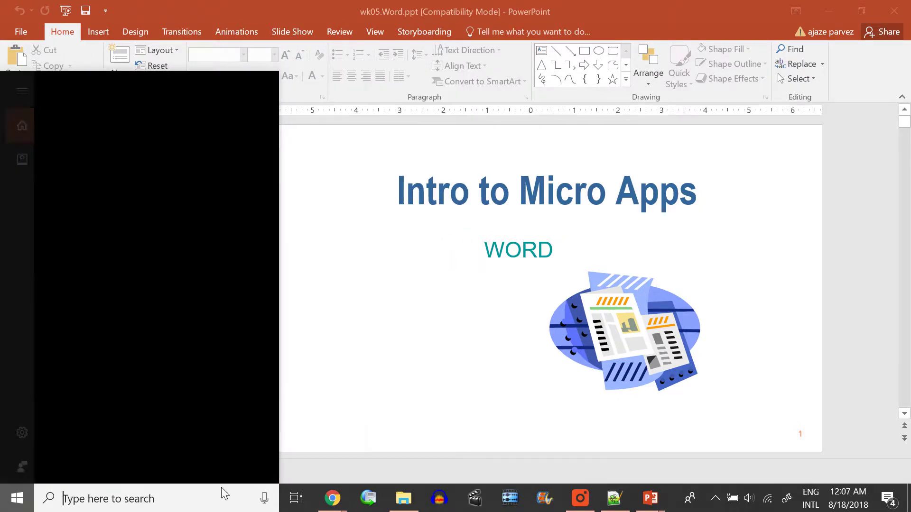
{"action": "type", "text": "note"}
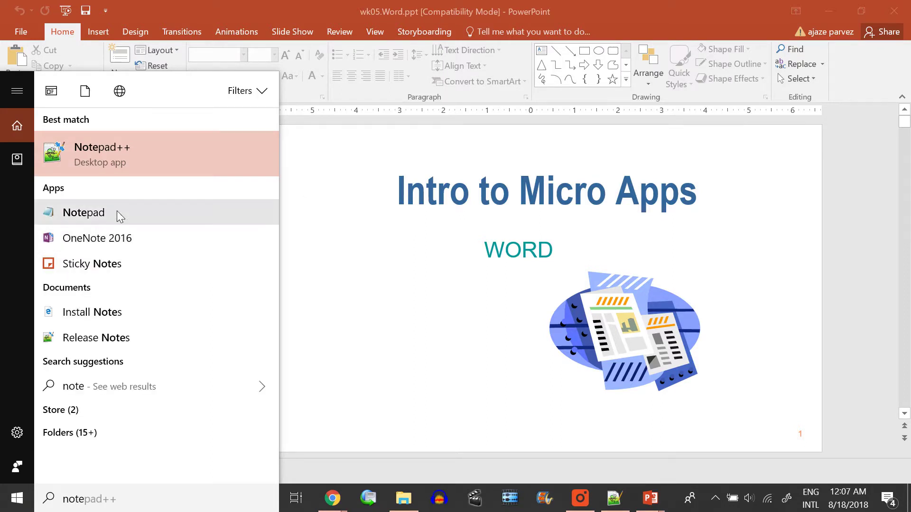
{"action": "left_click", "coordinate": [138, 222]}
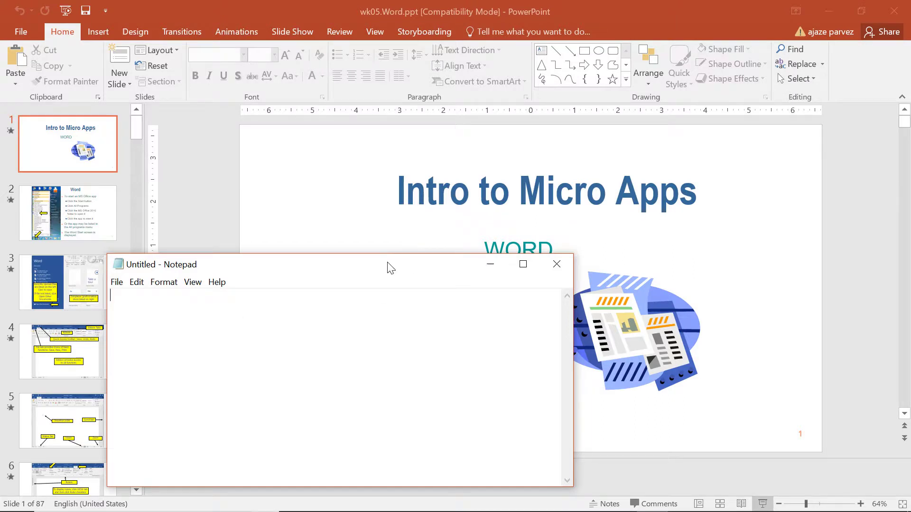
{"action": "left_click_drag", "start_coordinate": [388, 266], "coordinate": [443, 225]}
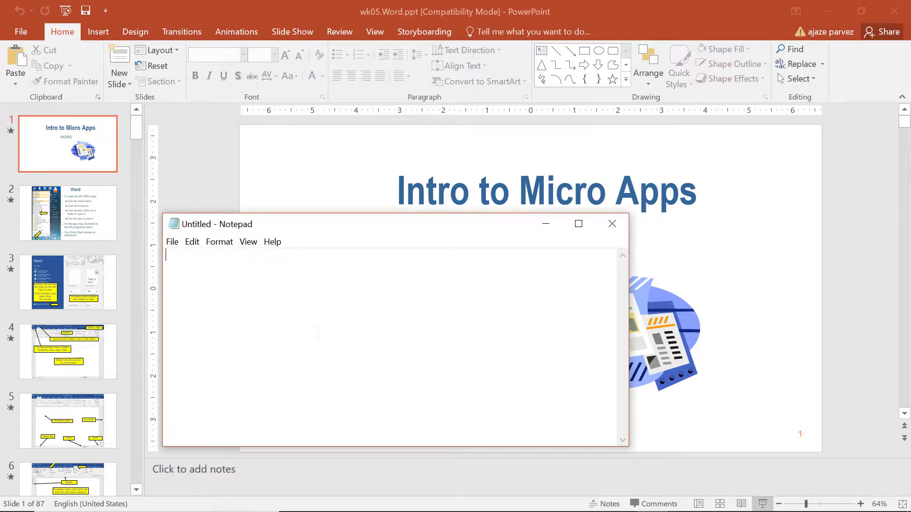
{"action": "type", "text": "ajsbdsj"}
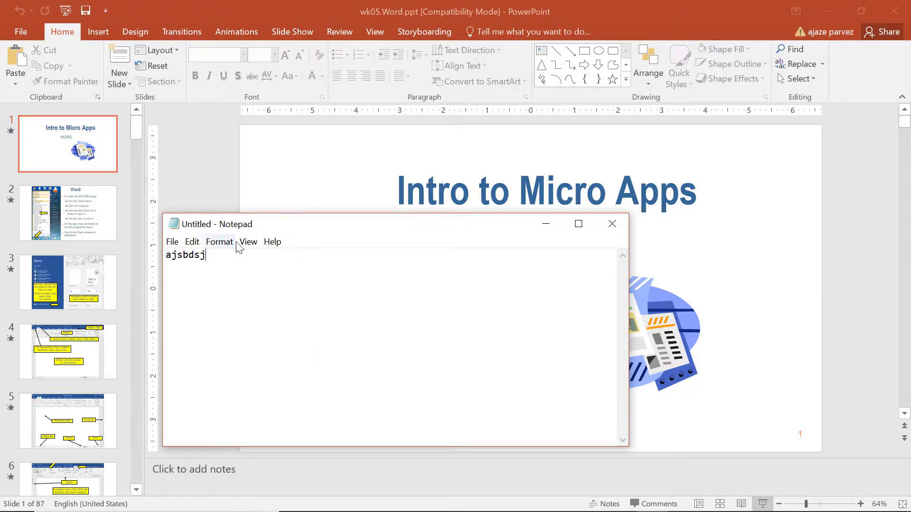
Step: Review Notepad's formatting and editing commands, then select the text "ajsbdsj"
{"action": "left_click", "coordinate": [221, 242]}
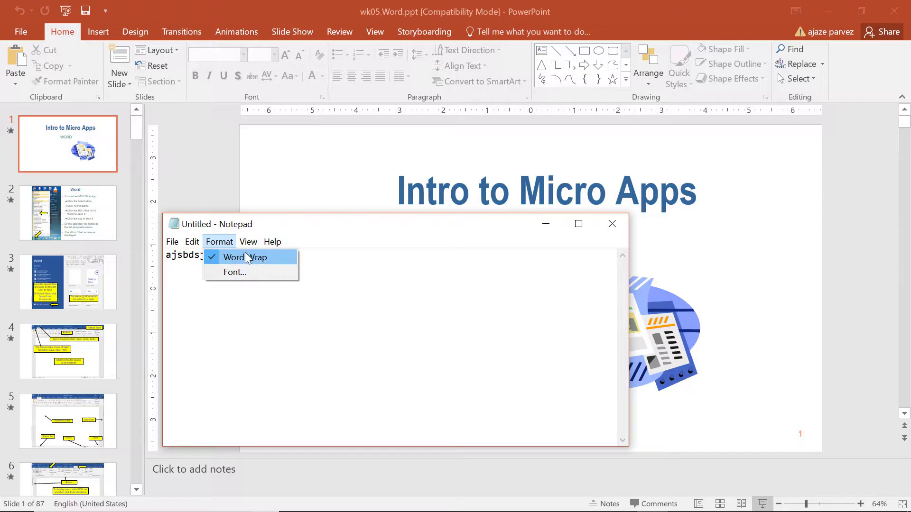
{"action": "mouse_move", "coordinate": [195, 241]}
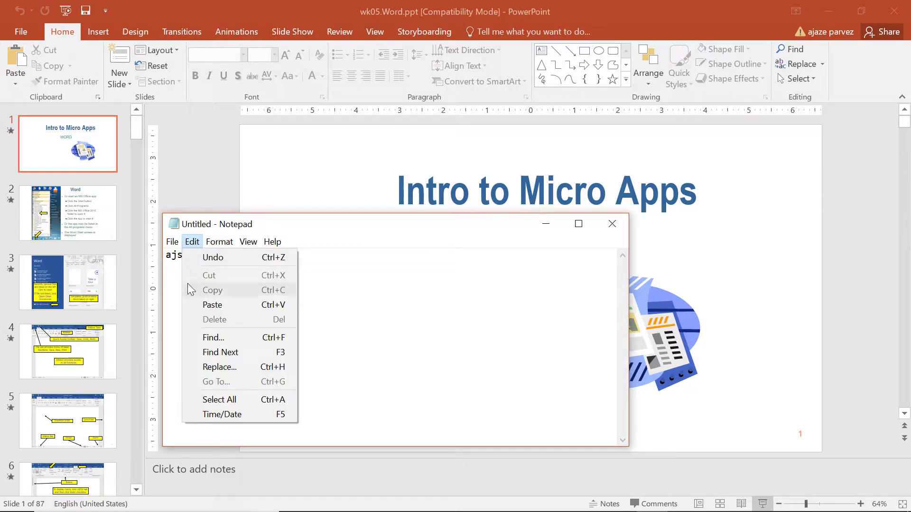
{"action": "left_click", "coordinate": [472, 313]}
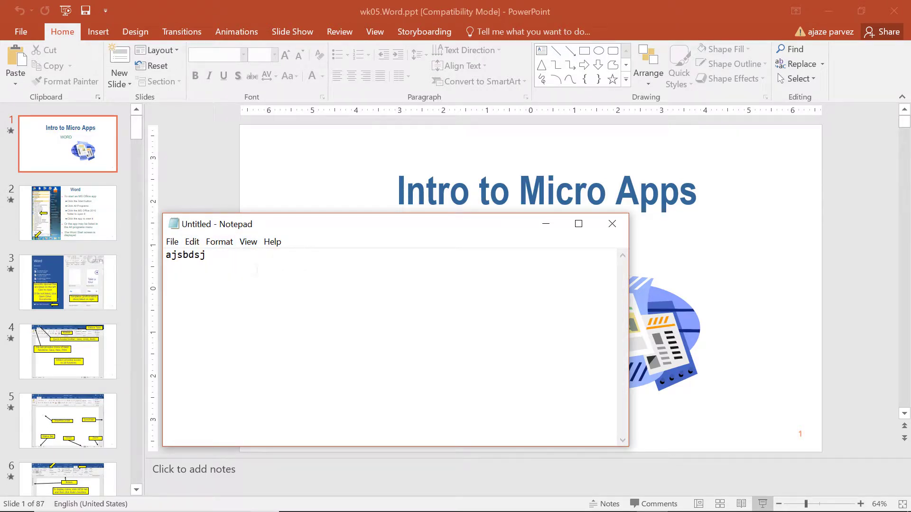
{"action": "left_click_drag", "start_coordinate": [208, 256], "coordinate": [146, 256]}
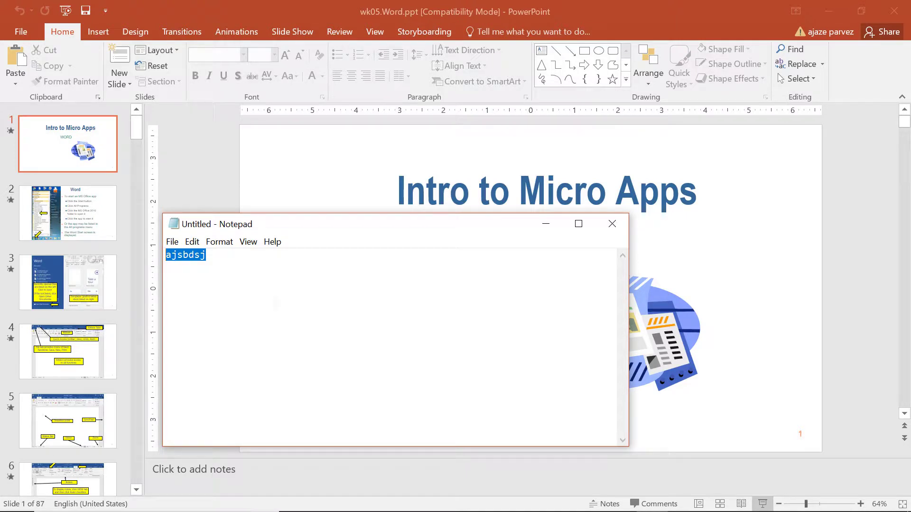
Step: Switch to Notepad++ and enter "hi there" in the empty document new 3
{"action": "mouse_move", "coordinate": [650, 511]}
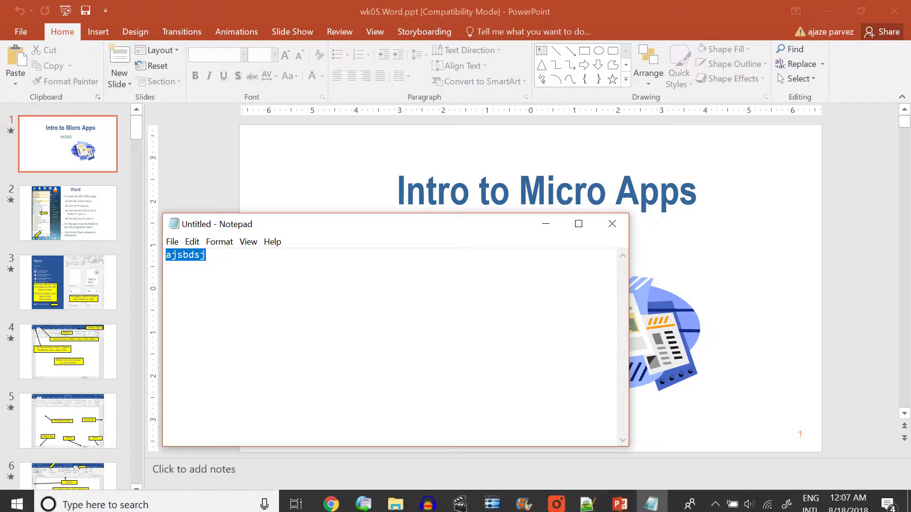
{"action": "left_click", "coordinate": [588, 498]}
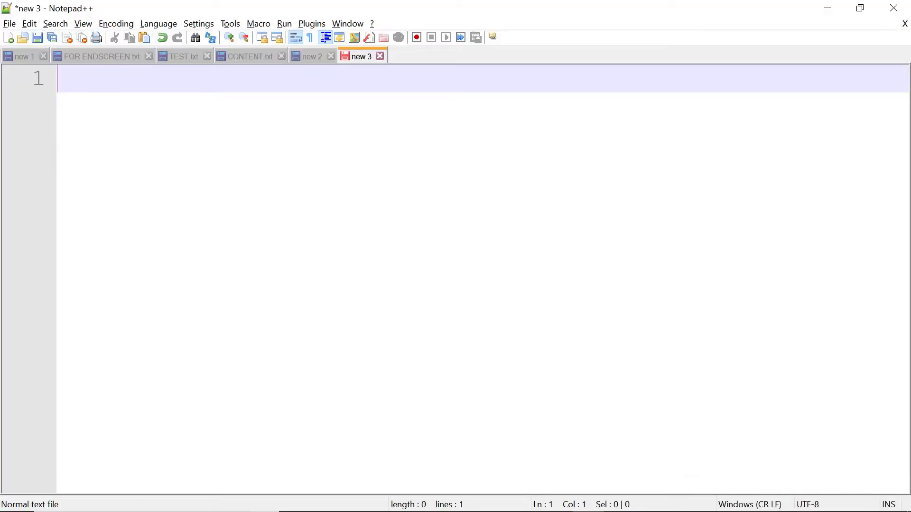
{"action": "type", "text": "hi there"}
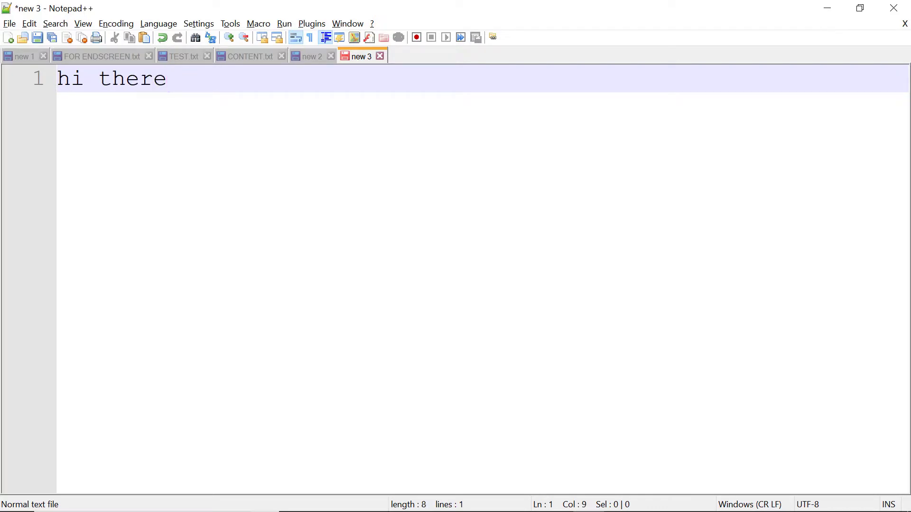
Step: Select the entire text "hi there" on line 1 character by character
{"action": "key", "text": "shift+Left"}
{"action": "key", "text": "shift+Left"}
{"action": "key", "text": "shift+Left"}
{"action": "key", "text": "shift+Left"}
{"action": "key", "text": "shift+Left"}
{"action": "key", "text": "shift+Left"}
{"action": "key", "text": "shift+Left"}
{"action": "key", "text": "shift+Left"}
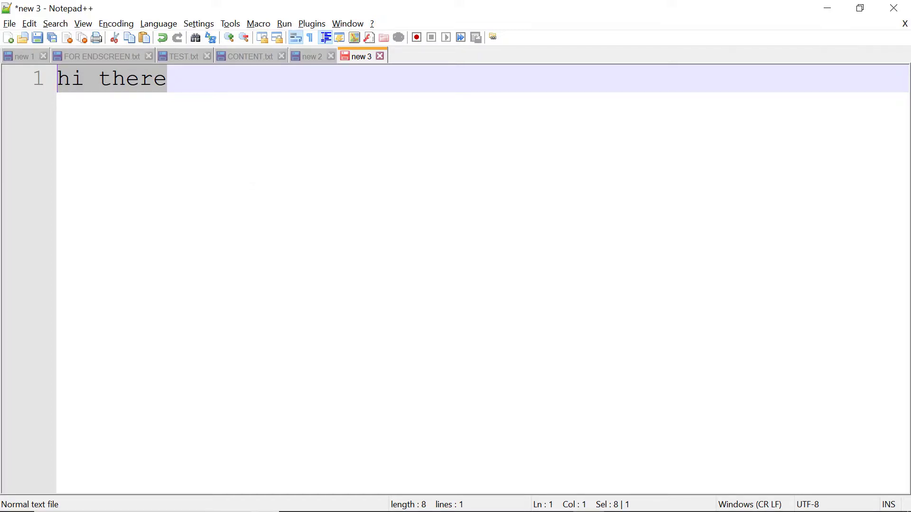
Step: Search Windows for "word" to look up the word processor, then dismiss the results
{"action": "mouse_move", "coordinate": [588, 511]}
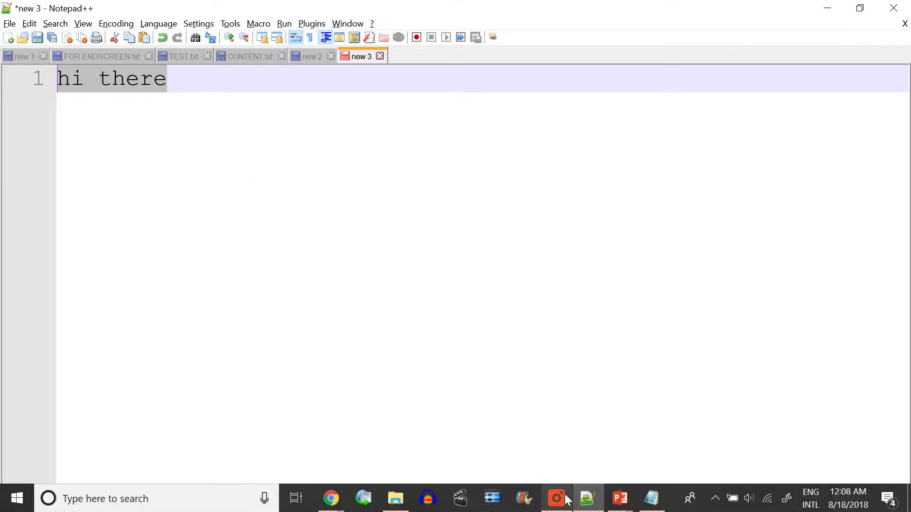
{"action": "left_click", "coordinate": [142, 499]}
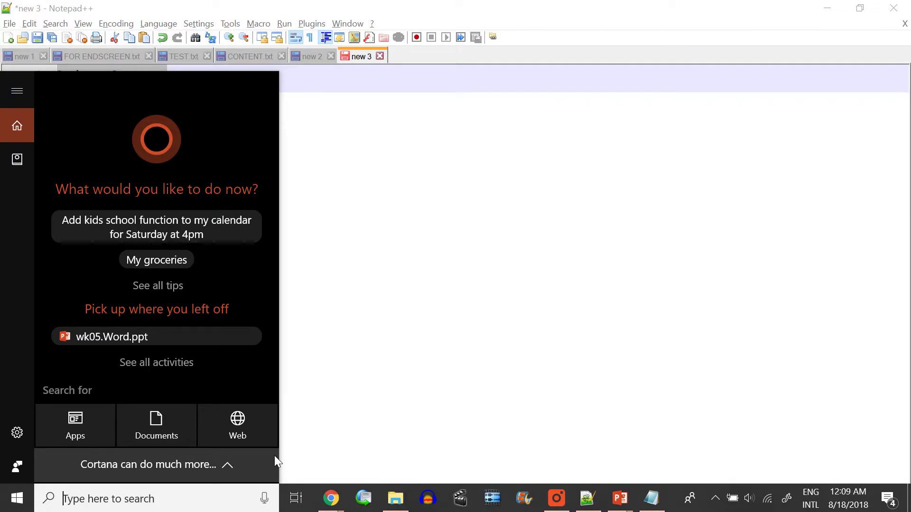
{"action": "type", "text": "word"}
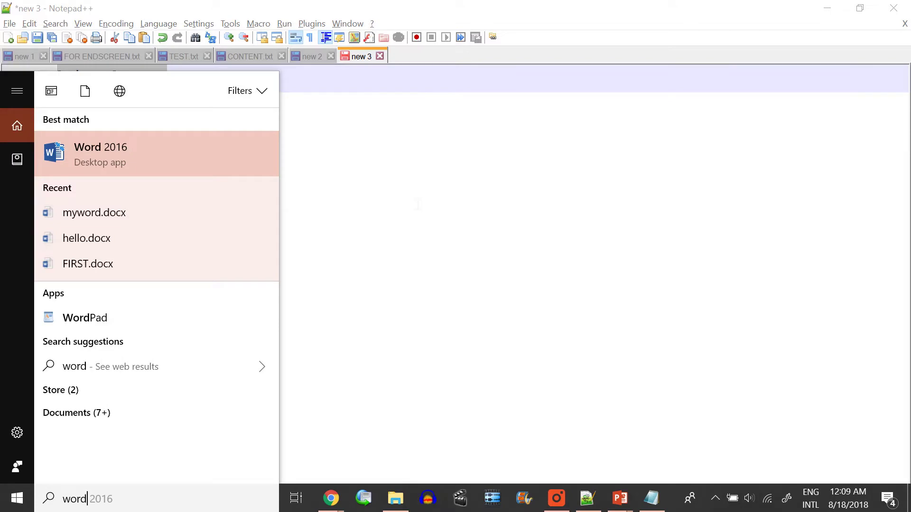
{"action": "left_click", "coordinate": [418, 204]}
{"action": "left_click", "coordinate": [132, 506]}
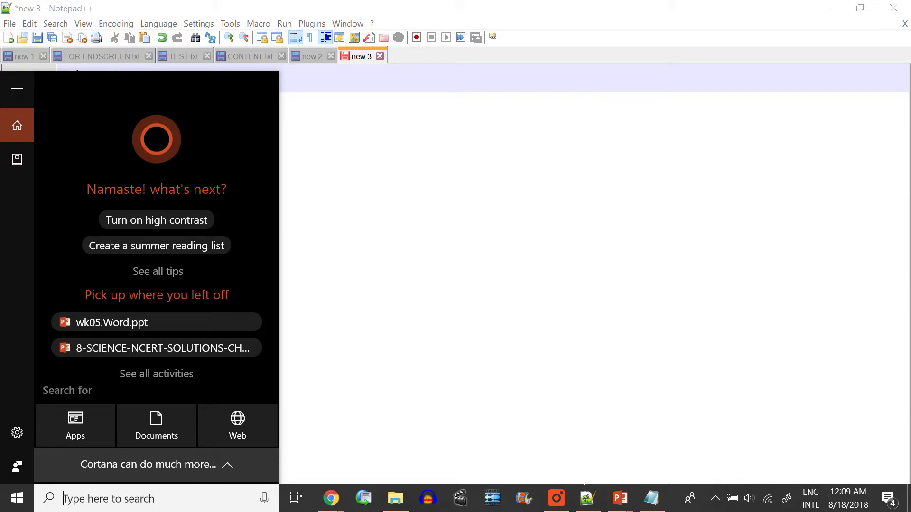
Step: Switch to the running PowerPoint slide show of wk05.Word.ppt and advance to slide 2
{"action": "left_click", "coordinate": [617, 497]}
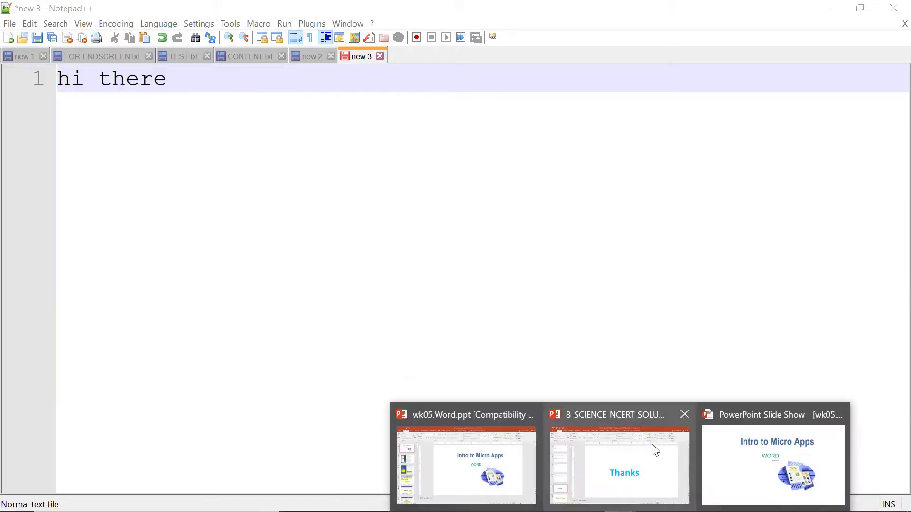
{"action": "left_click", "coordinate": [750, 469]}
{"action": "key", "text": "Right"}
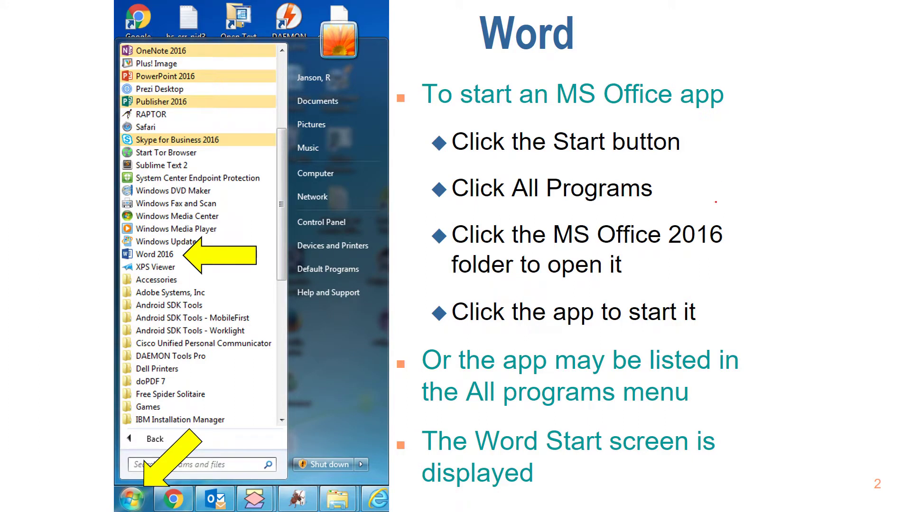
Step: Annotate slide 2 in red pen, underlining "Start button" and marking the pictured Start icon, Word 2016 entry and search box
{"action": "left_click_drag", "start_coordinate": [593, 158], "coordinate": [630, 157]}
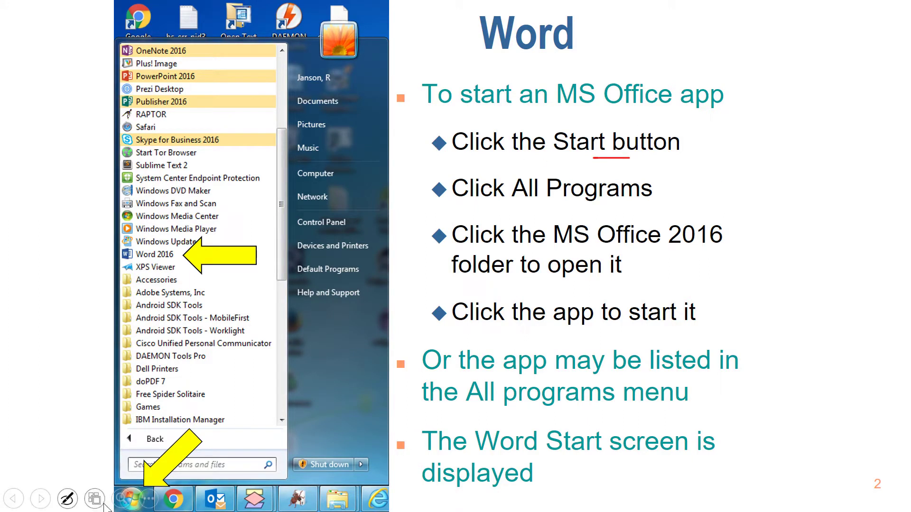
{"action": "mouse_move", "coordinate": [131, 476]}
{"action": "left_mouse_down"}
{"action": "mouse_move", "coordinate": [117, 510]}
{"action": "mouse_move", "coordinate": [127, 489]}
{"action": "left_mouse_up"}
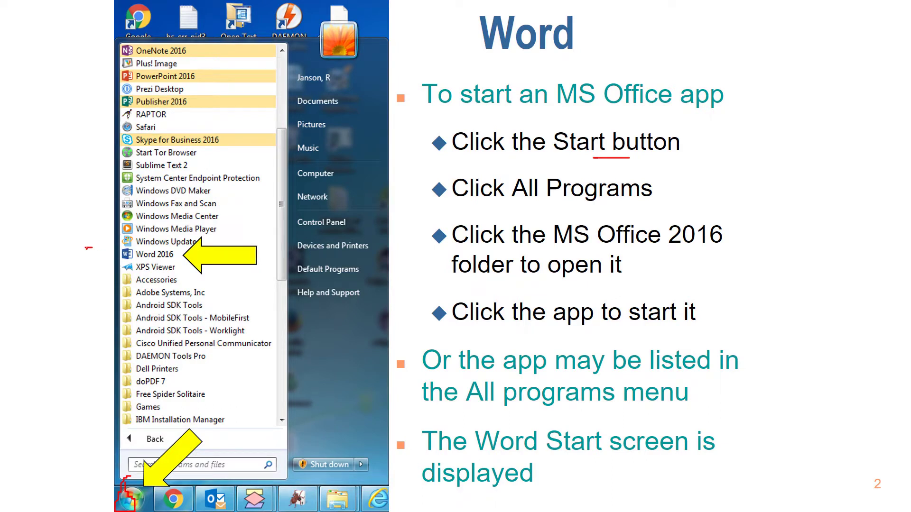
{"action": "left_click_drag", "start_coordinate": [88, 247], "coordinate": [113, 256]}
{"action": "mouse_move", "coordinate": [166, 246]}
{"action": "left_mouse_down"}
{"action": "mouse_move", "coordinate": [127, 246]}
{"action": "mouse_move", "coordinate": [160, 265]}
{"action": "mouse_move", "coordinate": [182, 254]}
{"action": "left_mouse_up"}
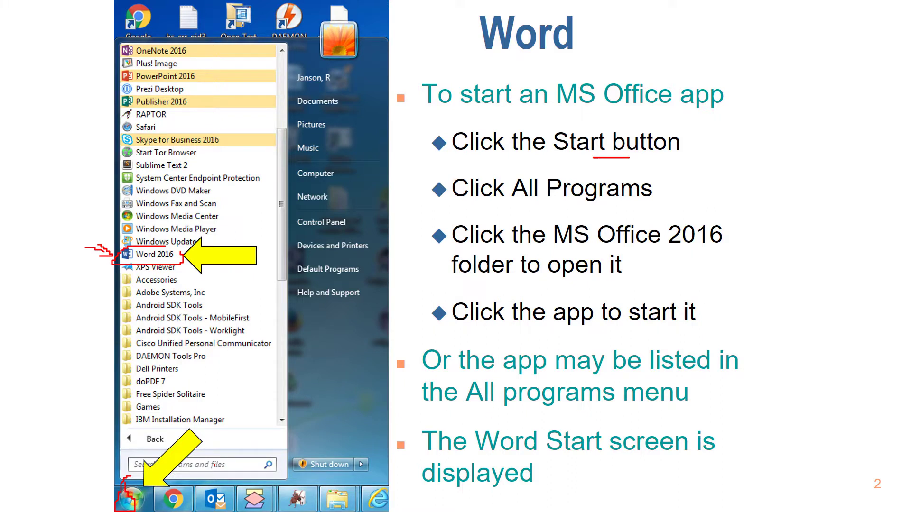
{"action": "mouse_move", "coordinate": [219, 460]}
{"action": "left_mouse_down"}
{"action": "mouse_move", "coordinate": [130, 458]}
{"action": "mouse_move", "coordinate": [228, 456]}
{"action": "left_mouse_up"}
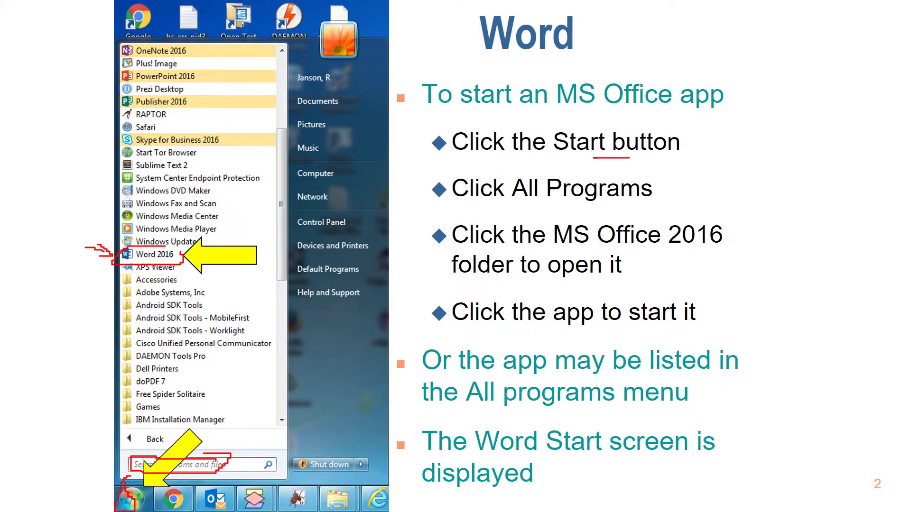
{"action": "left_click_drag", "start_coordinate": [83, 281], "coordinate": [129, 250]}
{"action": "left_click_drag", "start_coordinate": [60, 229], "coordinate": [105, 257]}
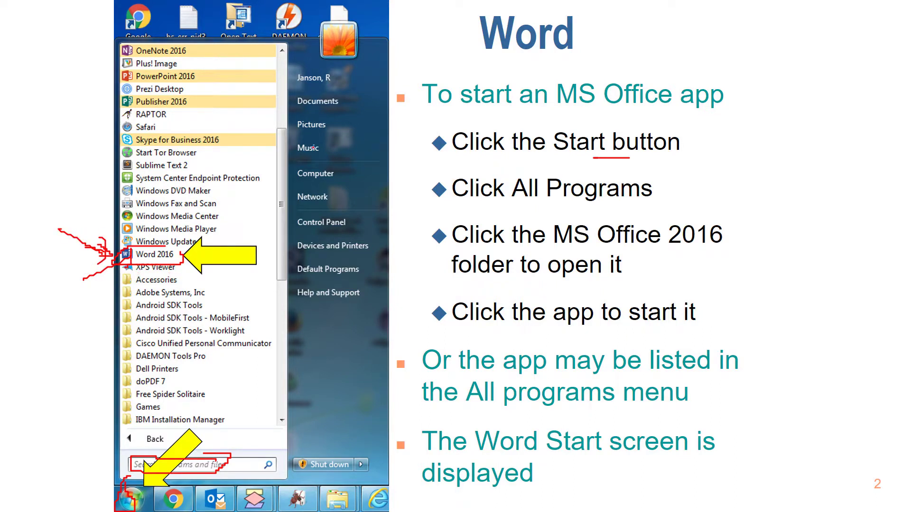
Step: Advance the slide show to the ribbon overview on slide 4, then switch to the Notepad window
{"action": "key", "text": "Right"}
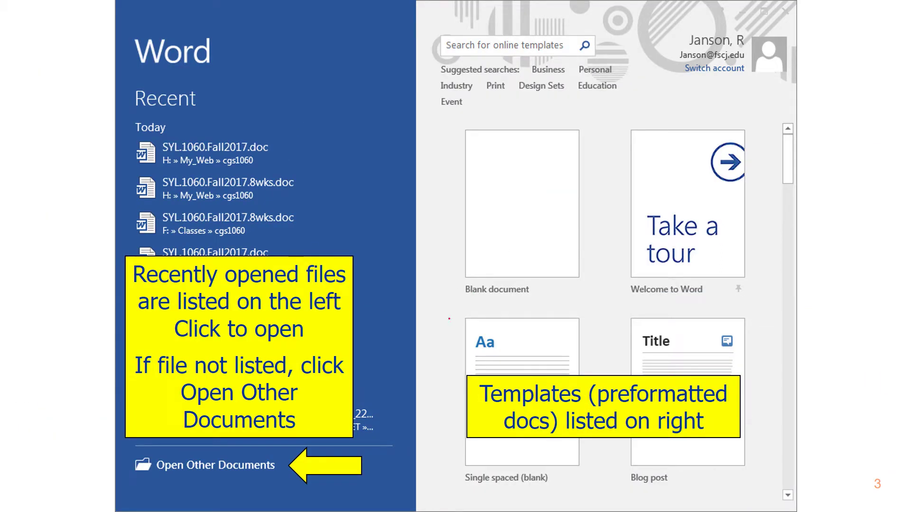
{"action": "key", "text": "Right"}
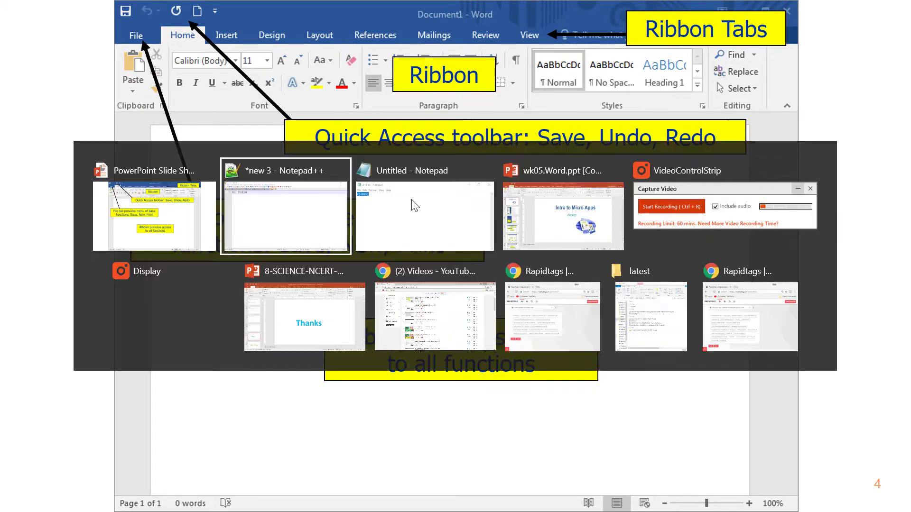
{"action": "key", "text": "alt+Tab"}
{"action": "mouse_move", "coordinate": [415, 207]}
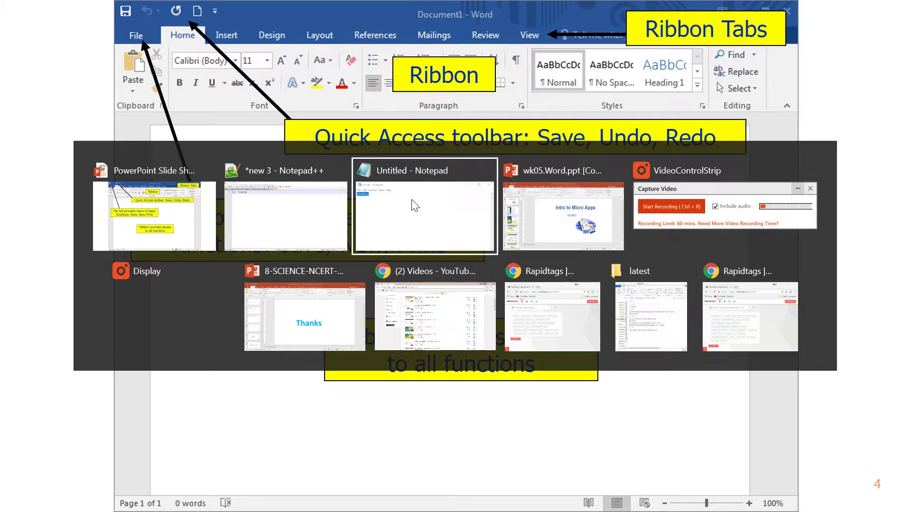
{"action": "left_click", "coordinate": [418, 237]}
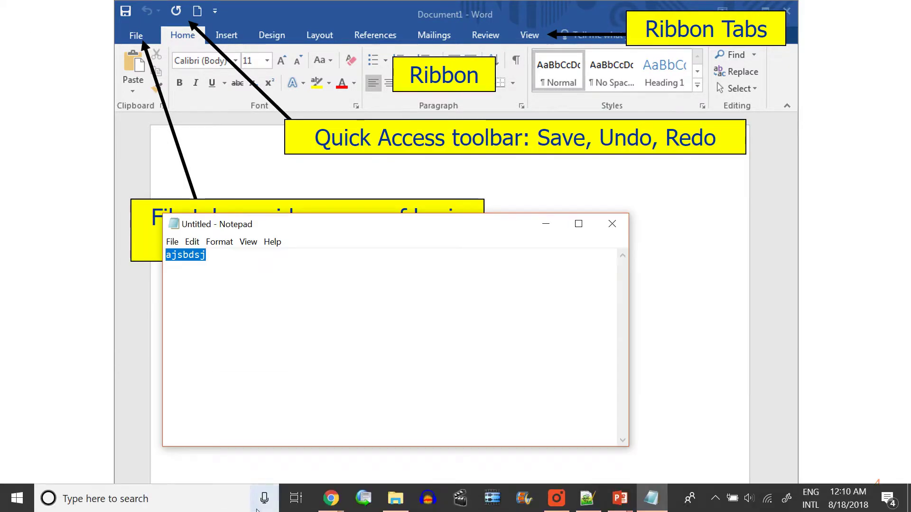
Step: Search Windows for "word" and launch Word 2016
{"action": "key", "text": "super+s"}
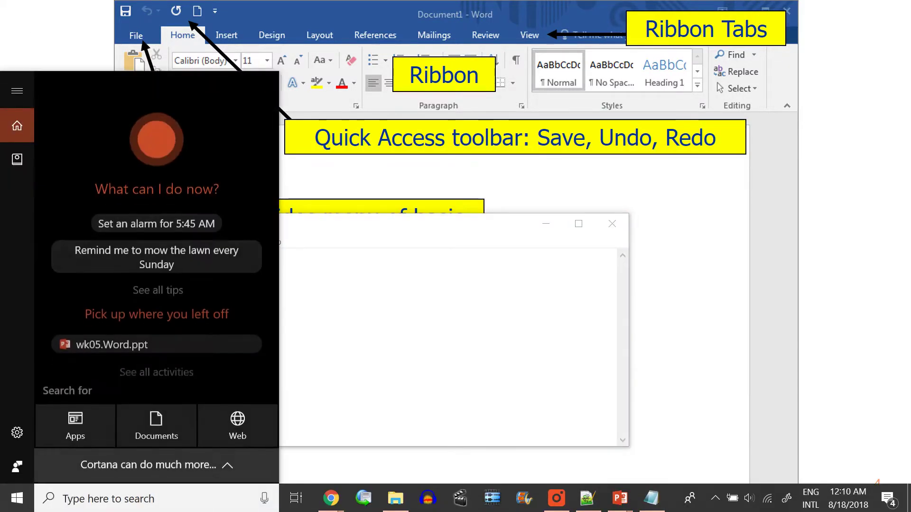
{"action": "type", "text": "mi"}
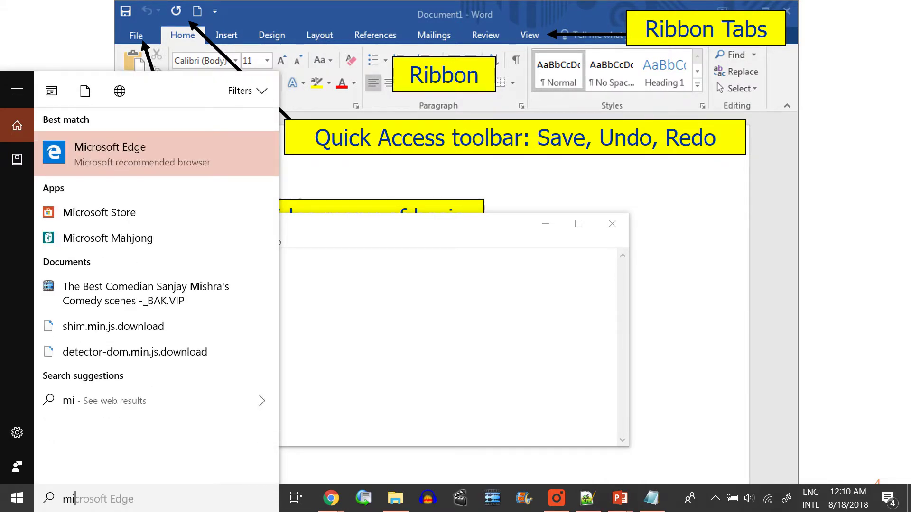
{"action": "key", "text": "BackSpace"}
{"action": "key", "text": "BackSpace"}
{"action": "type", "text": "word"}
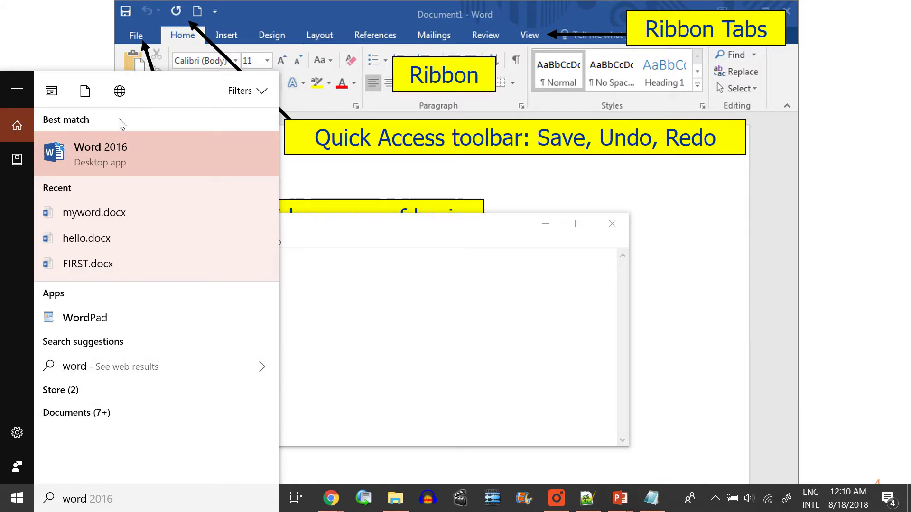
{"action": "left_click", "coordinate": [104, 159]}
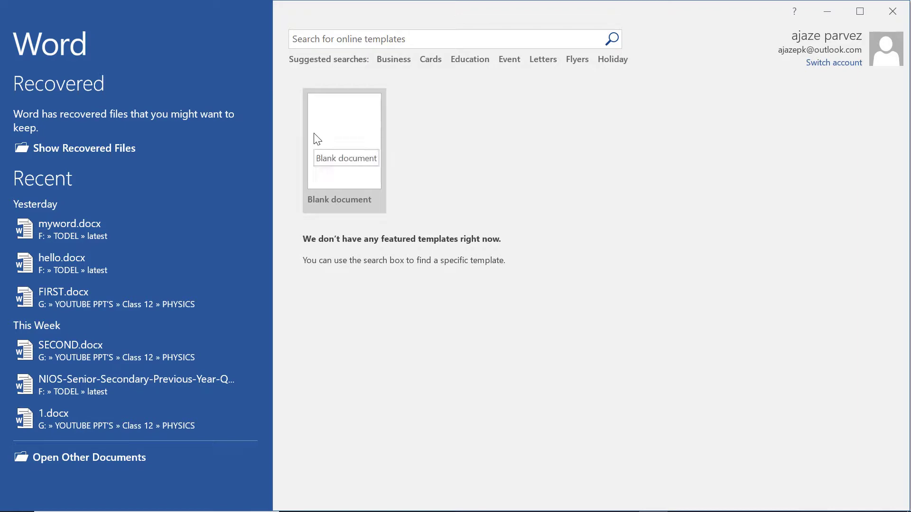
Step: Create a blank document and close Document Recovery, removing the recovered files
{"action": "left_click", "coordinate": [335, 133]}
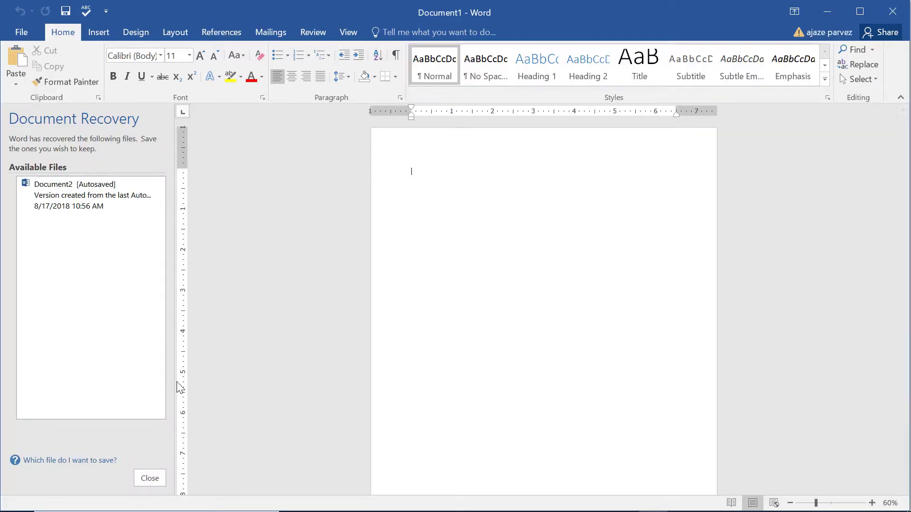
{"action": "left_click", "coordinate": [150, 477]}
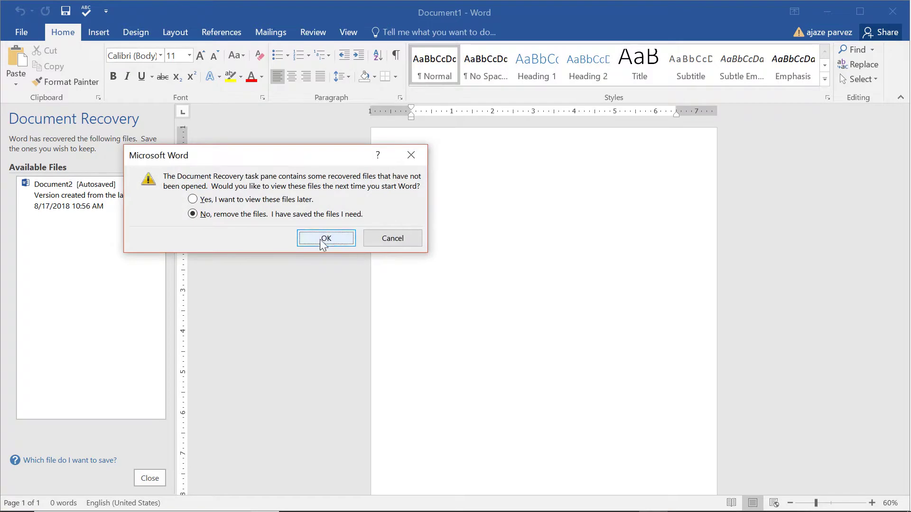
{"action": "left_click", "coordinate": [324, 239]}
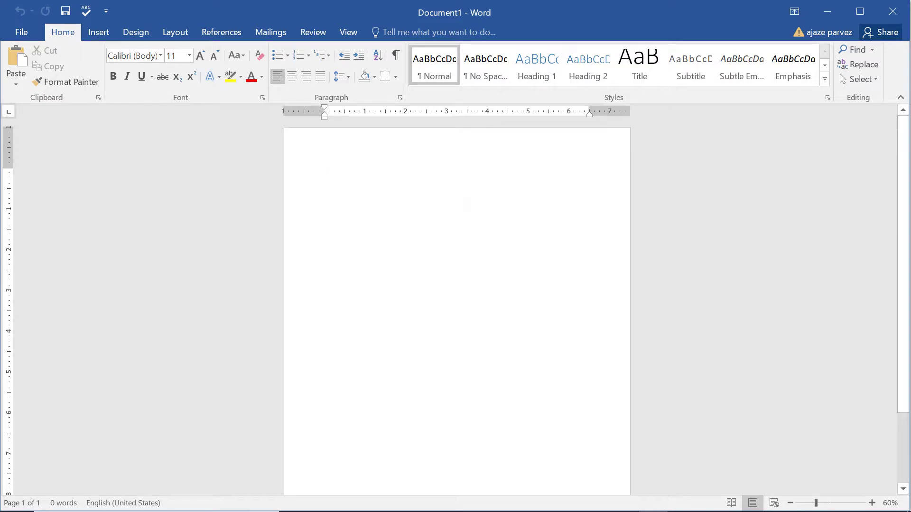
Step: Look over the Insert and Design commands of the blank document and return to the Home commands
{"action": "scroll", "coordinate": [184, 132], "scroll_direction": "up", "scroll_amount": 2, "text": "ctrl"}
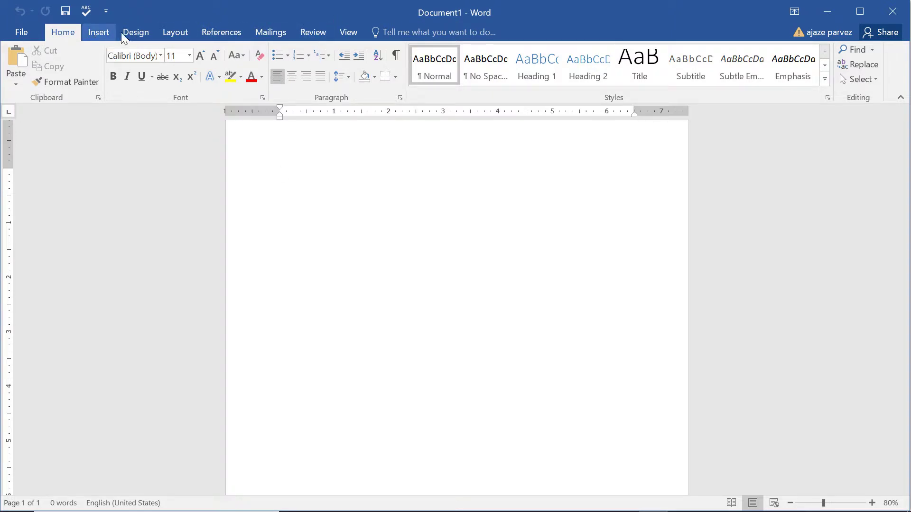
{"action": "left_click", "coordinate": [103, 33]}
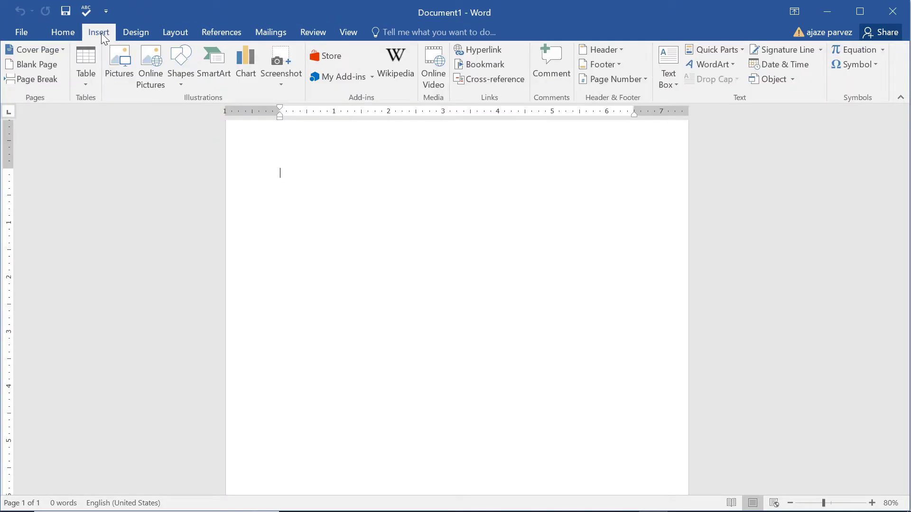
{"action": "left_click", "coordinate": [143, 32]}
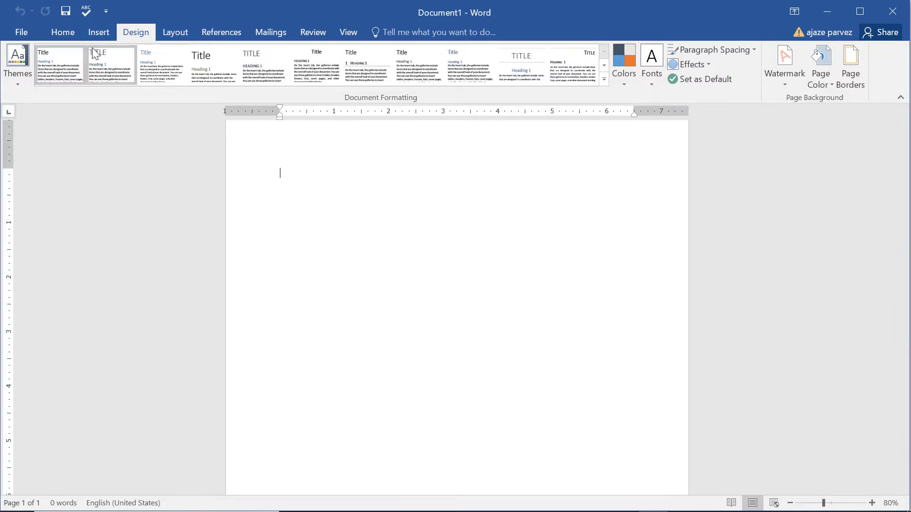
{"action": "left_click", "coordinate": [62, 37]}
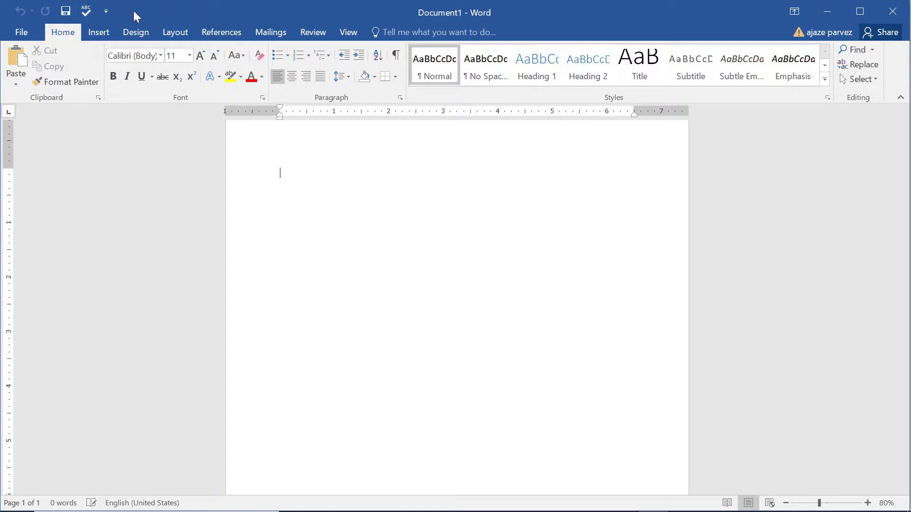
Step: Switch to the PowerPoint slide show and mark Save, Undo, Redo, the File tab and the ribbon tabs in red on slide 4
{"action": "key", "text": "alt+Tab"}
{"action": "key", "text": "alt+Tab"}
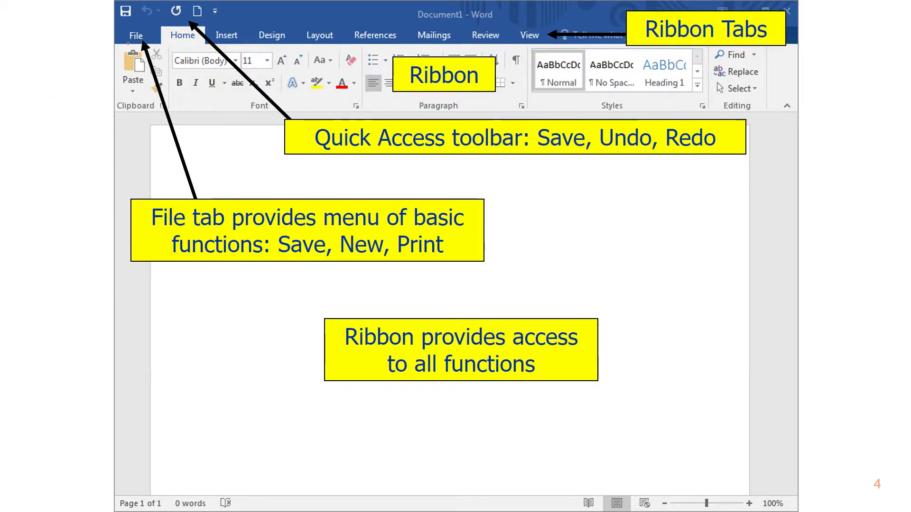
{"action": "left_click_drag", "start_coordinate": [537, 165], "coordinate": [624, 158]}
{"action": "left_click_drag", "start_coordinate": [691, 171], "coordinate": [735, 167]}
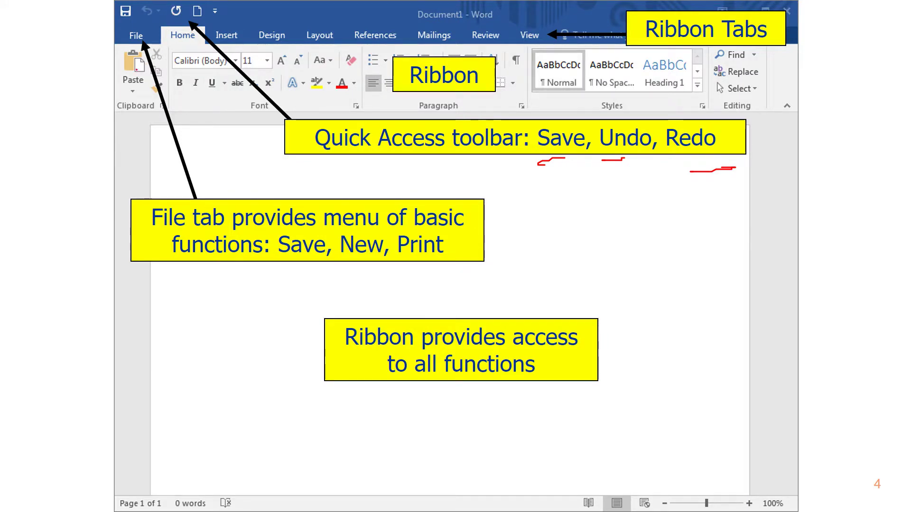
{"action": "mouse_move", "coordinate": [136, 26]}
{"action": "left_mouse_down"}
{"action": "mouse_move", "coordinate": [118, 55]}
{"action": "mouse_move", "coordinate": [131, 60]}
{"action": "mouse_move", "coordinate": [553, 42]}
{"action": "mouse_move", "coordinate": [512, 21]}
{"action": "left_mouse_up"}
{"action": "mouse_move", "coordinate": [413, 21]}
{"action": "left_mouse_down"}
{"action": "mouse_move", "coordinate": [158, 38]}
{"action": "mouse_move", "coordinate": [158, 59]}
{"action": "left_mouse_up"}
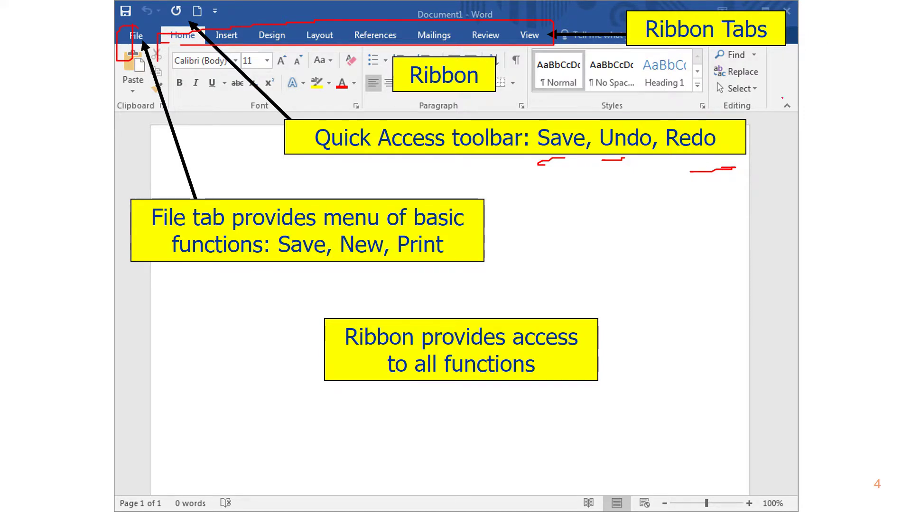
{"action": "left_click_drag", "start_coordinate": [777, 185], "coordinate": [826, 174]}
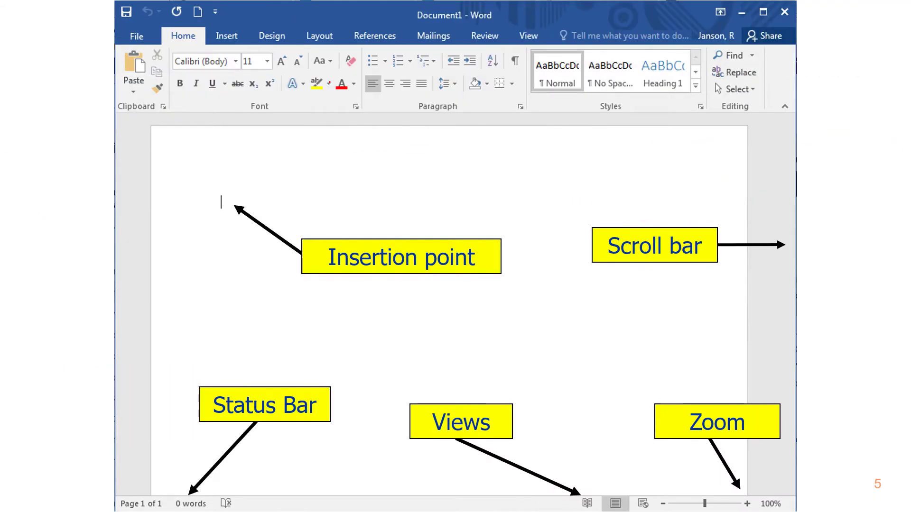
Step: Switch back to the Word document and zoom the blank page in and out between 90% and 20%
{"action": "key", "text": "alt+Tab"}
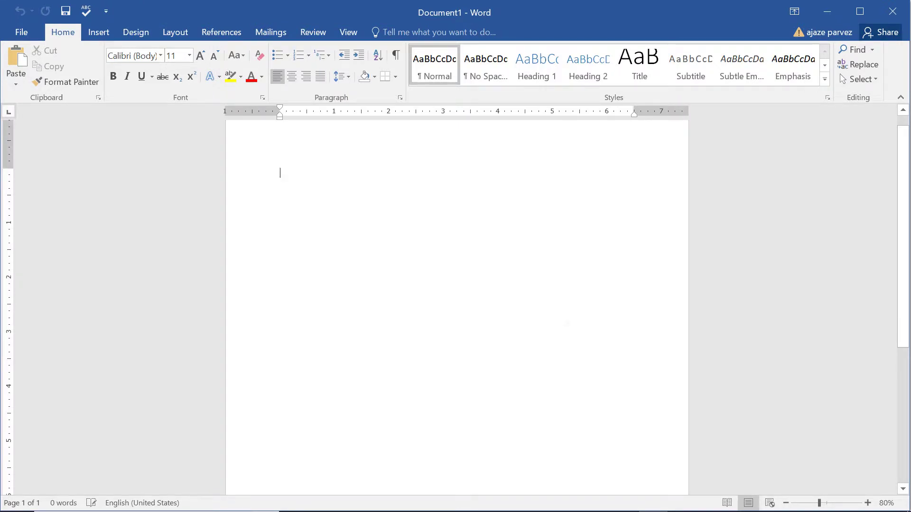
{"action": "scroll", "coordinate": [522, 321], "scroll_direction": "up", "scroll_amount": 6}
{"action": "scroll", "coordinate": [522, 320], "scroll_direction": "down", "scroll_amount": 5}
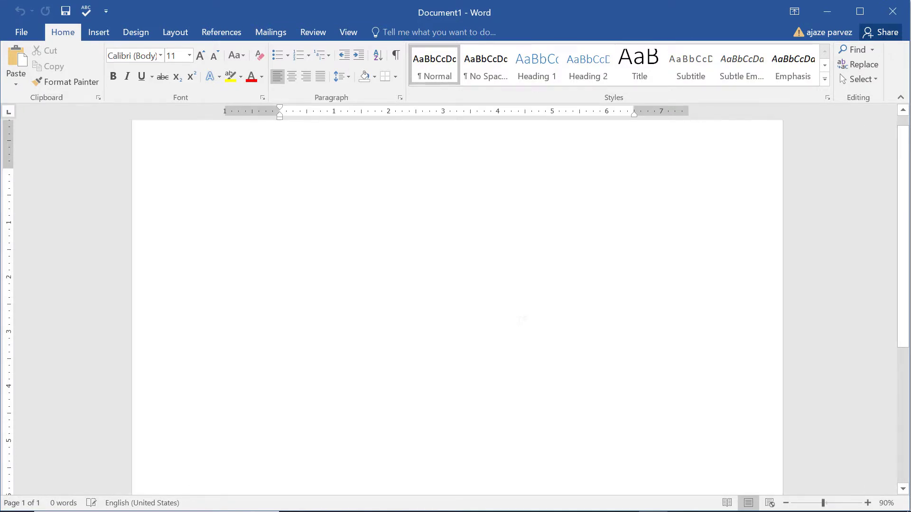
{"action": "scroll", "coordinate": [522, 320], "scroll_direction": "down", "scroll_amount": 8}
{"action": "scroll", "coordinate": [522, 321], "scroll_direction": "up", "scroll_amount": 9}
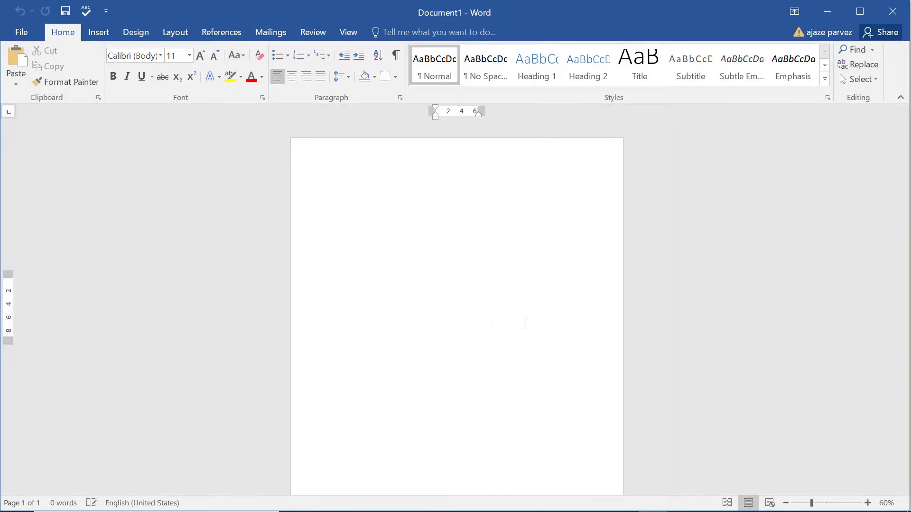
{"action": "scroll", "coordinate": [525, 323], "scroll_direction": "up", "scroll_amount": 2}
{"action": "scroll", "coordinate": [525, 323], "scroll_direction": "down", "scroll_amount": 9}
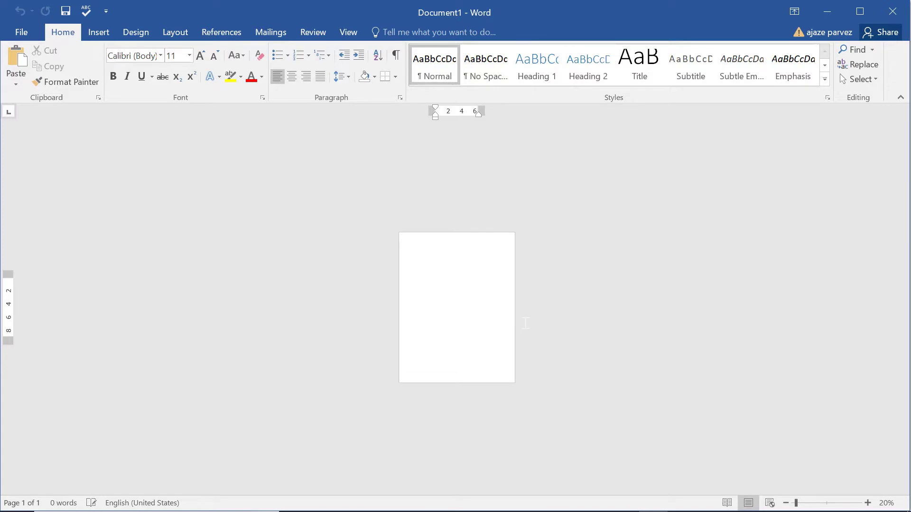
{"action": "scroll", "coordinate": [525, 322], "scroll_direction": "up", "scroll_amount": 2}
Step: Raise the page zoom in increments to 120% and reduce it to 40%
{"action": "left_click", "coordinate": [867, 503]}
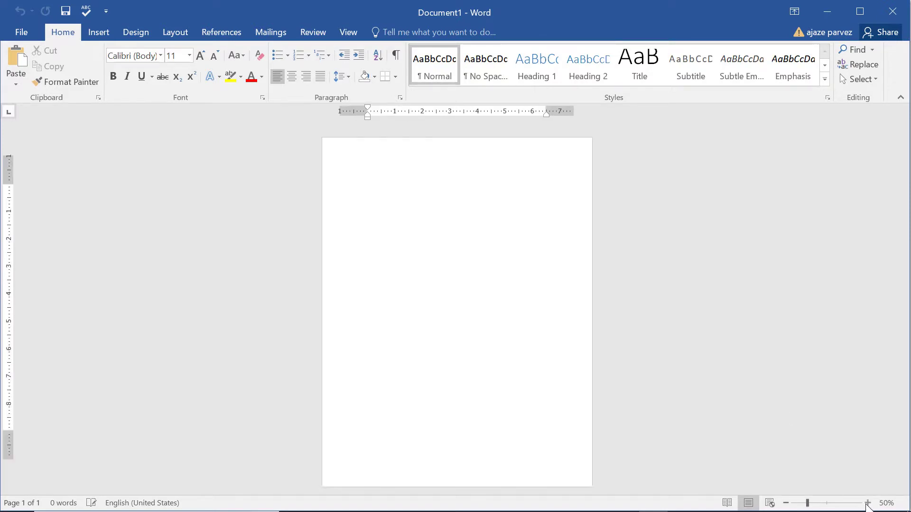
{"action": "left_click", "coordinate": [867, 503]}
{"action": "left_click", "coordinate": [867, 503]}
{"action": "left_click", "coordinate": [867, 502]}
{"action": "left_click", "coordinate": [867, 503]}
{"action": "left_click", "coordinate": [867, 503]}
{"action": "left_click", "coordinate": [867, 503]}
{"action": "left_click", "coordinate": [867, 503]}
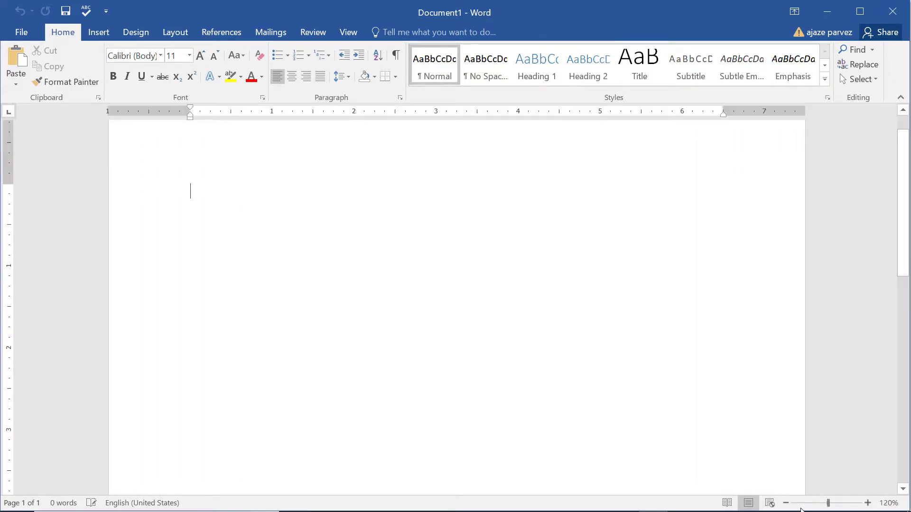
{"action": "left_click_drag", "start_coordinate": [828, 503], "coordinate": [803, 503]}
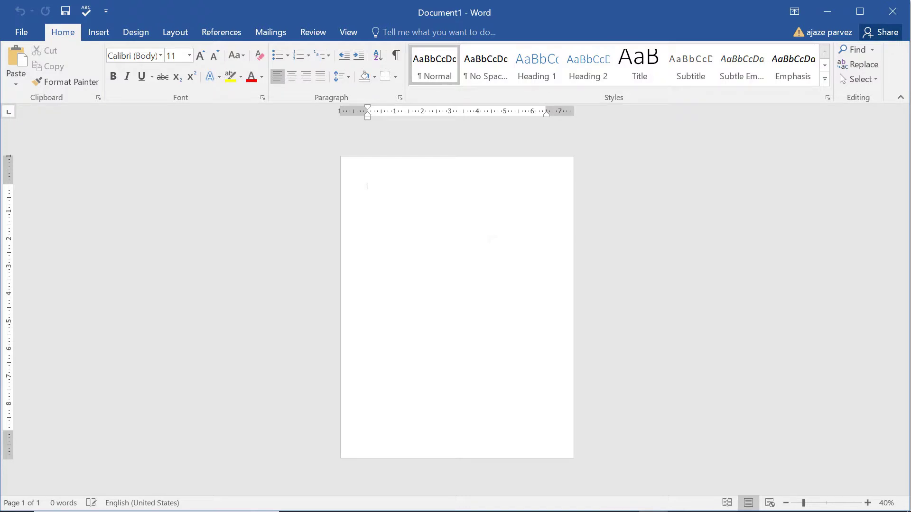
Step: Enlarge the page to 90%, look through it from end to end, and bring the zoom to 70%
{"action": "scroll", "coordinate": [457, 307], "scroll_direction": "up", "scroll_amount": 5}
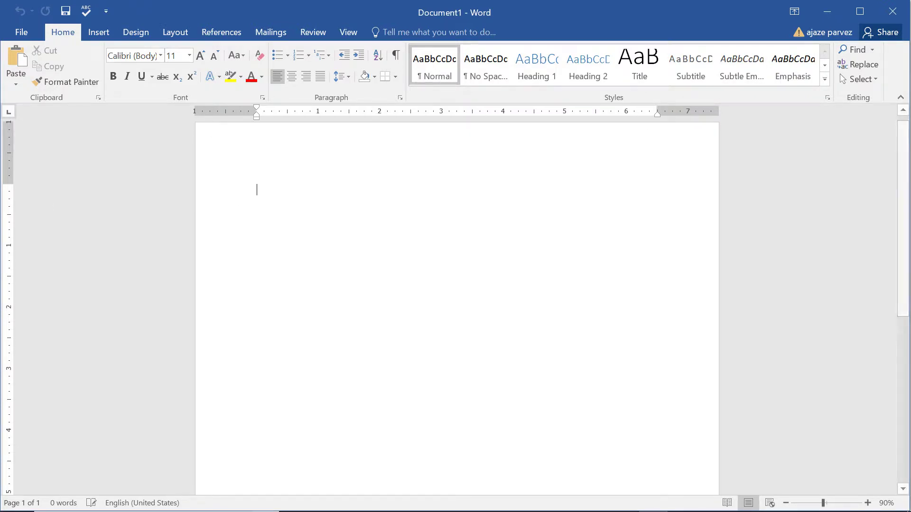
{"action": "scroll", "coordinate": [112, 319], "scroll_direction": "down", "scroll_amount": 8}
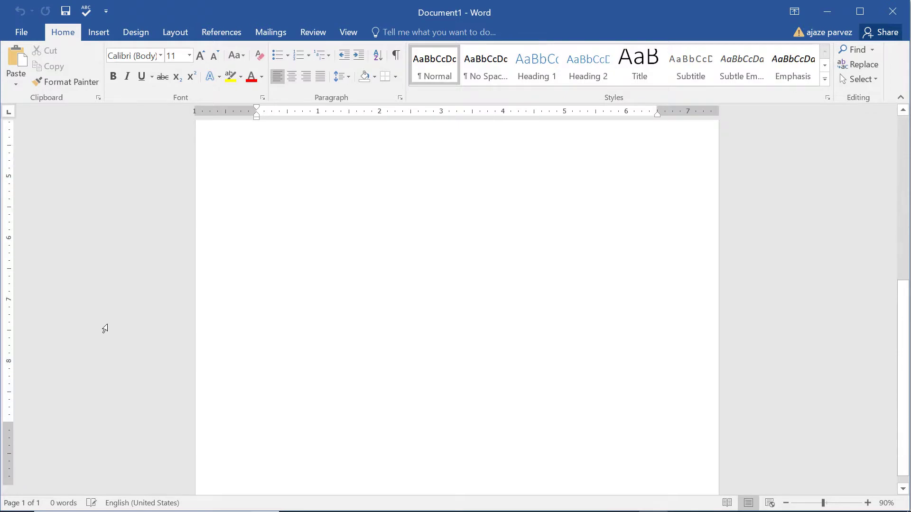
{"action": "scroll", "coordinate": [477, 310], "scroll_direction": "up", "scroll_amount": 5}
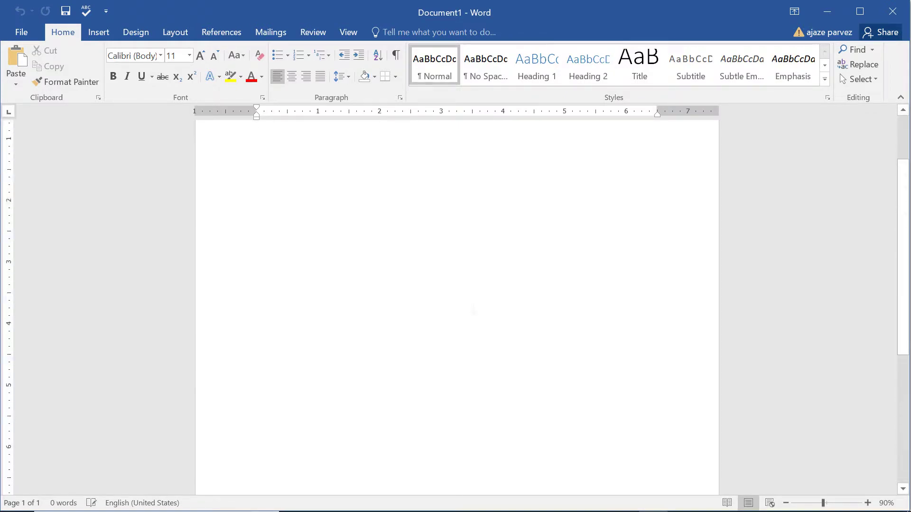
{"action": "scroll", "coordinate": [512, 280], "scroll_direction": "down", "scroll_amount": 1}
{"action": "scroll", "coordinate": [512, 280], "scroll_direction": "down", "scroll_amount": 3}
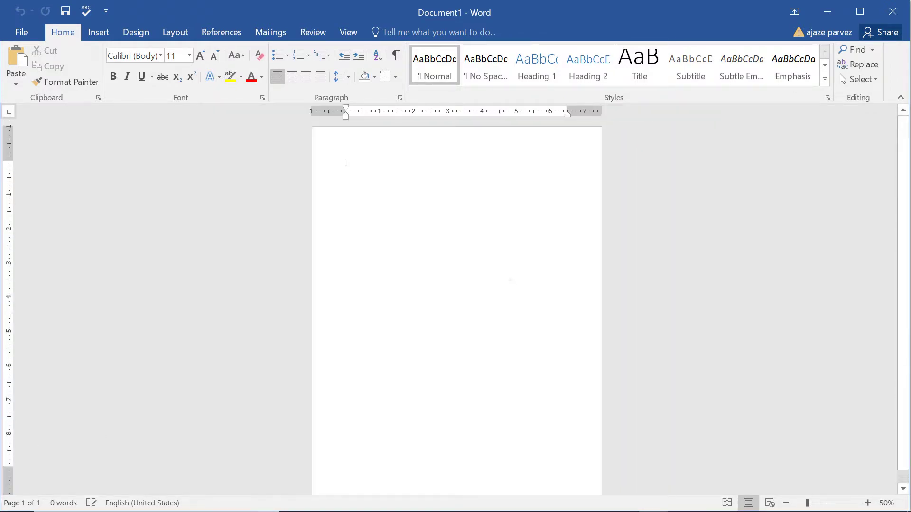
{"action": "scroll", "coordinate": [512, 281], "scroll_direction": "up", "scroll_amount": 2}
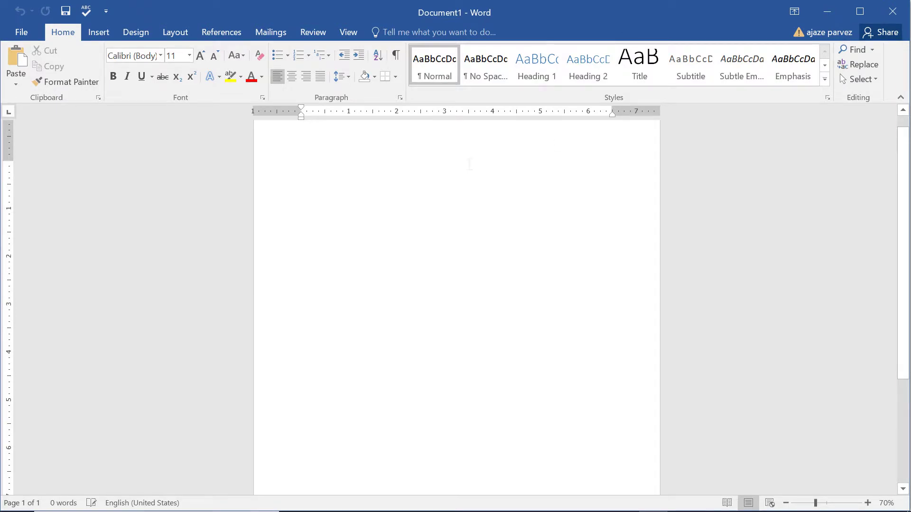
Step: Fill the first two lines of the document with a continuous run of the letter h
{"action": "type", "text": "hhhhhhhhhhhhhhhhhhhhhh"}
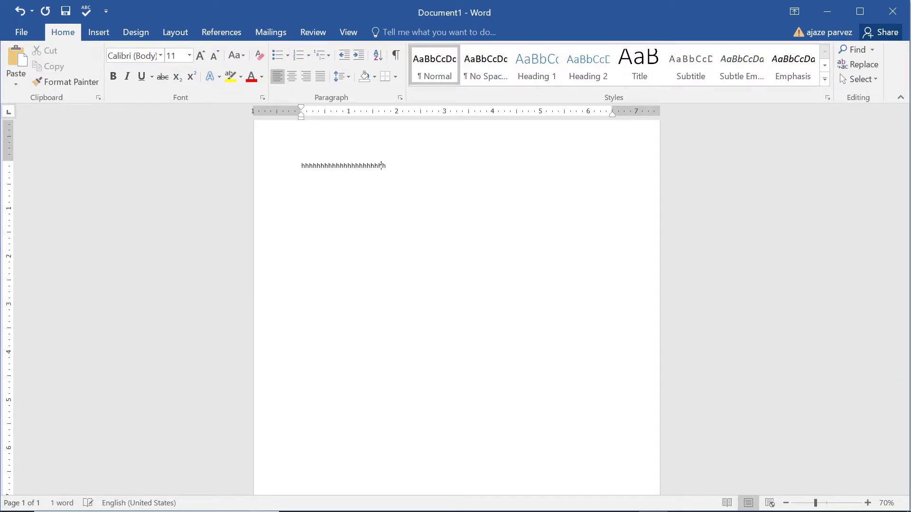
{"action": "type", "text": "hhhhhhhhhhhhhhhhhhhhhhhhhhhhhhhhhhhhhhhhhhhhhhhhhhhhhhhhhhhhhhhhhhhhhhhhhh"}
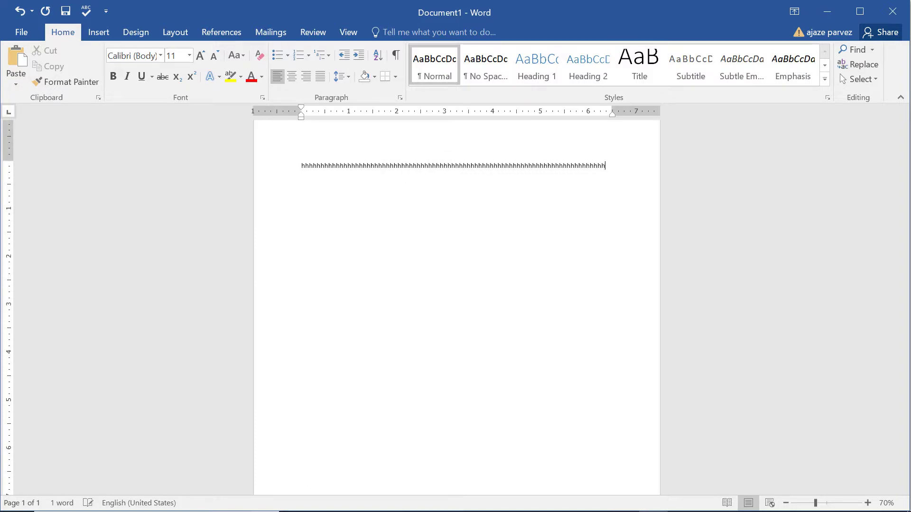
{"action": "type", "text": "hhhhhhhhhhhhhhhhhhhhhhhhhhhhhhhhhhhhhhhhhhhh"}
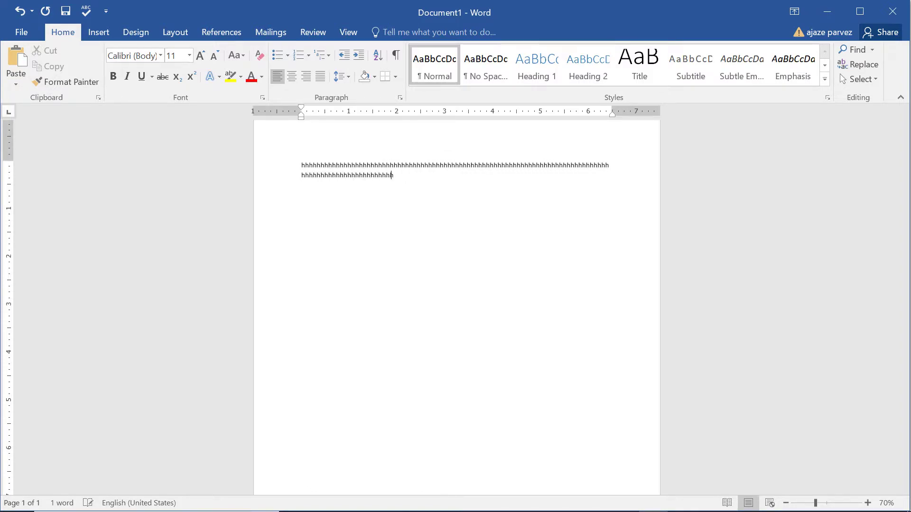
{"action": "type", "text": "hhhhhhhhhhhhhhhhh"}
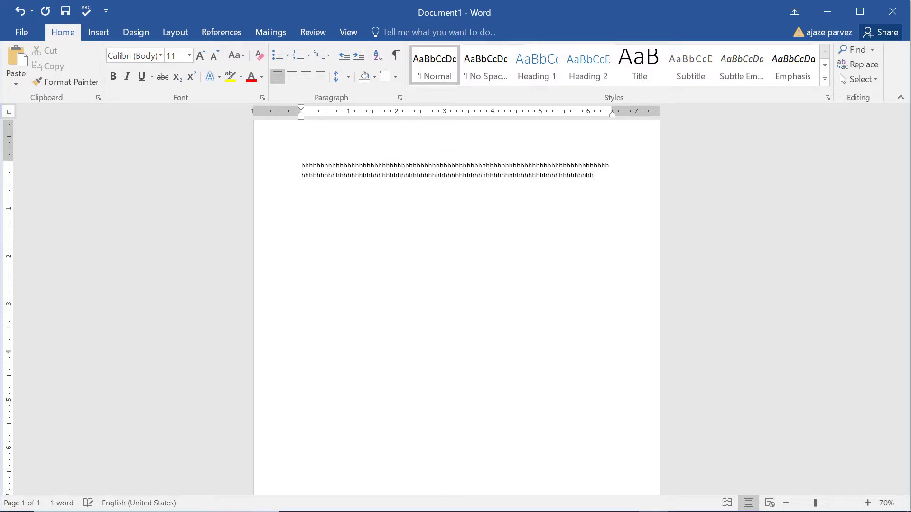
{"action": "type", "text": "hhhh"}
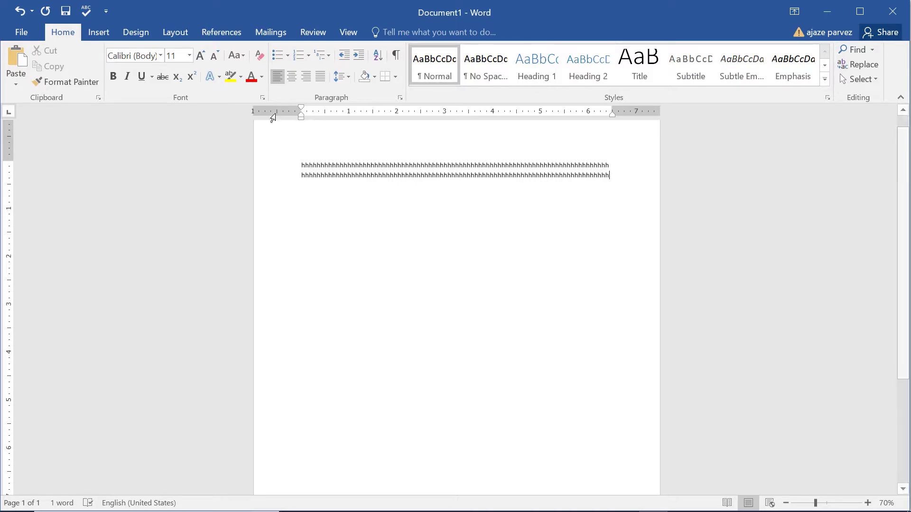
Step: Select the paragraph of h characters and extend the page's right margin boundary to about 6.75 inches on the horizontal ruler
{"action": "triple_click", "coordinate": [299, 170]}
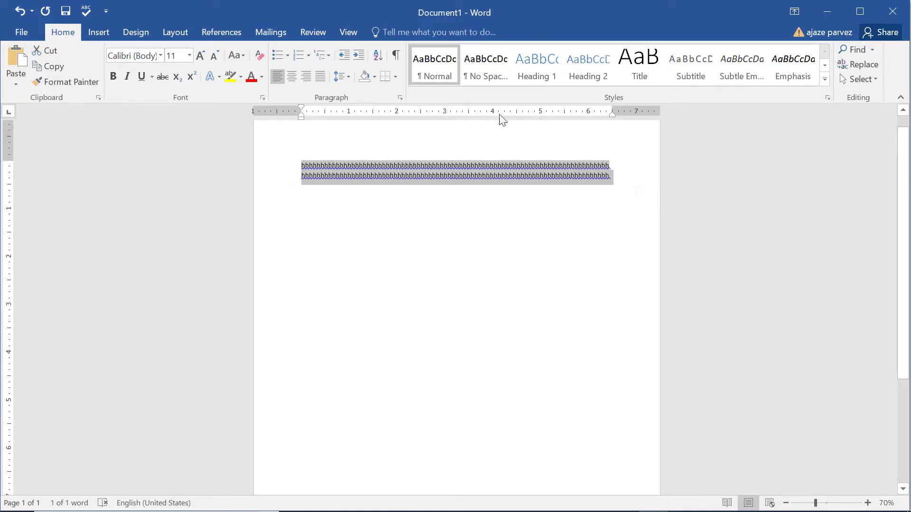
{"action": "scroll", "coordinate": [456, 304], "scroll_direction": "down", "scroll_amount": 3}
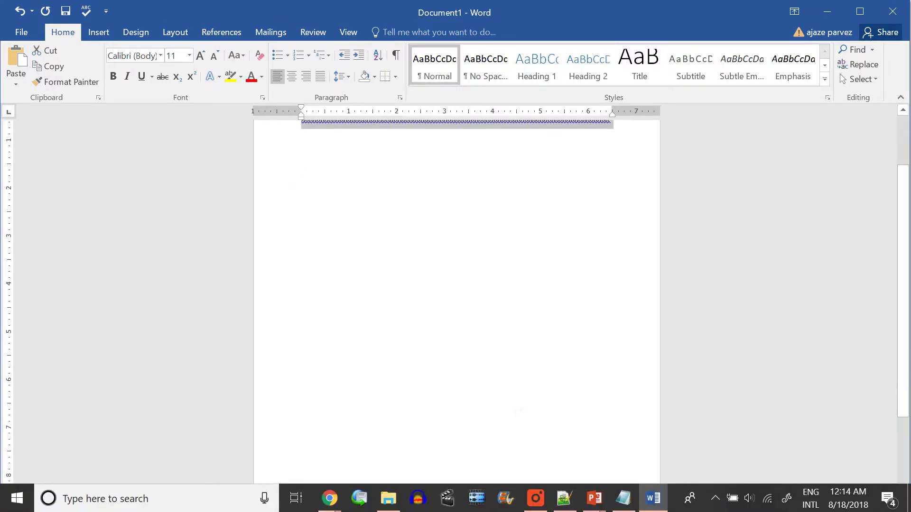
{"action": "scroll", "coordinate": [456, 304], "scroll_direction": "up", "scroll_amount": 3}
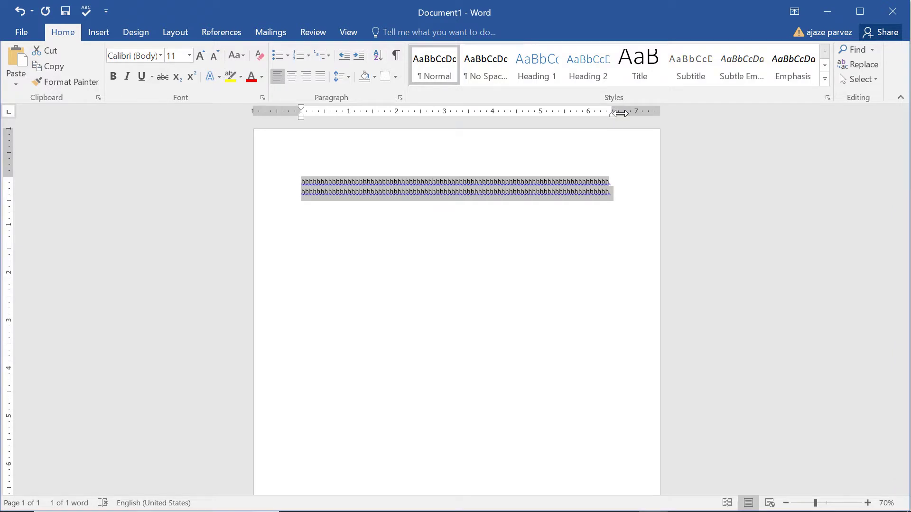
{"action": "left_click_drag", "start_coordinate": [612, 113], "coordinate": [634, 113]}
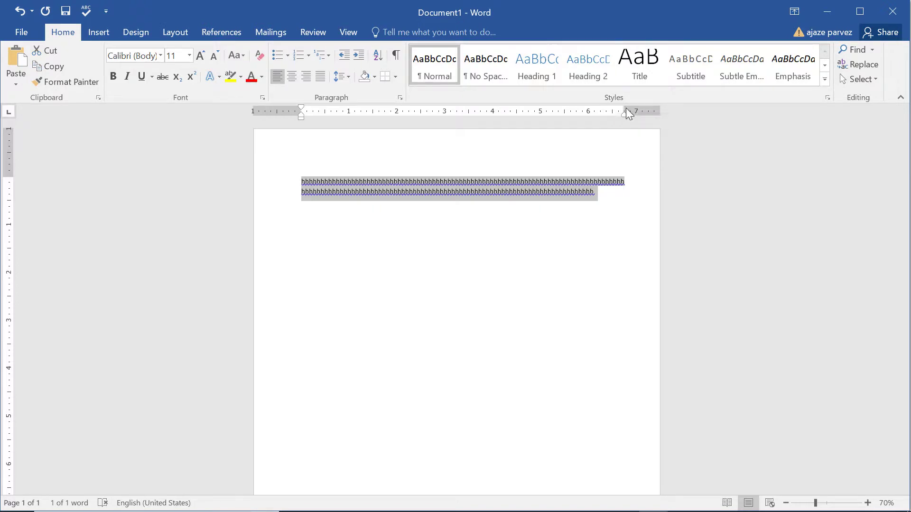
{"action": "mouse_move", "coordinate": [624, 113]}
{"action": "left_mouse_down"}
{"action": "mouse_move", "coordinate": [645, 113]}
{"action": "mouse_move", "coordinate": [635, 113]}
{"action": "left_mouse_up"}
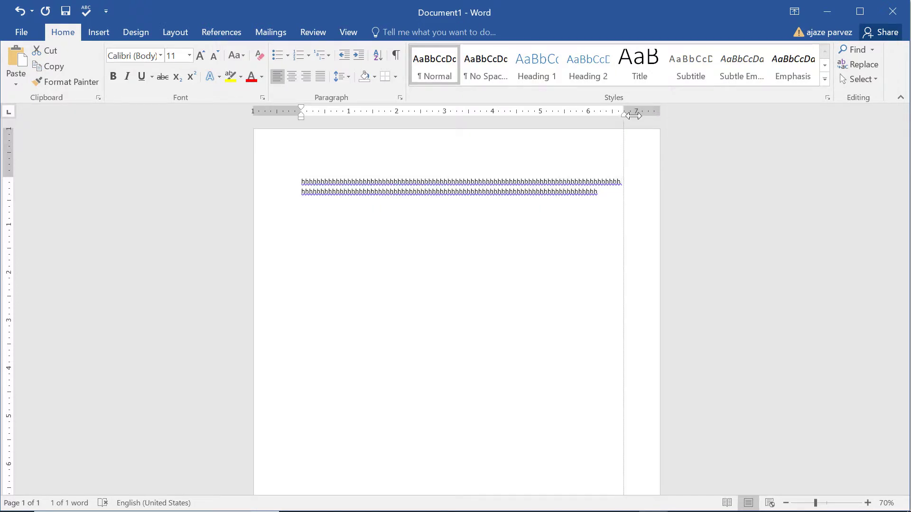
{"action": "key", "text": "ctrl+z"}
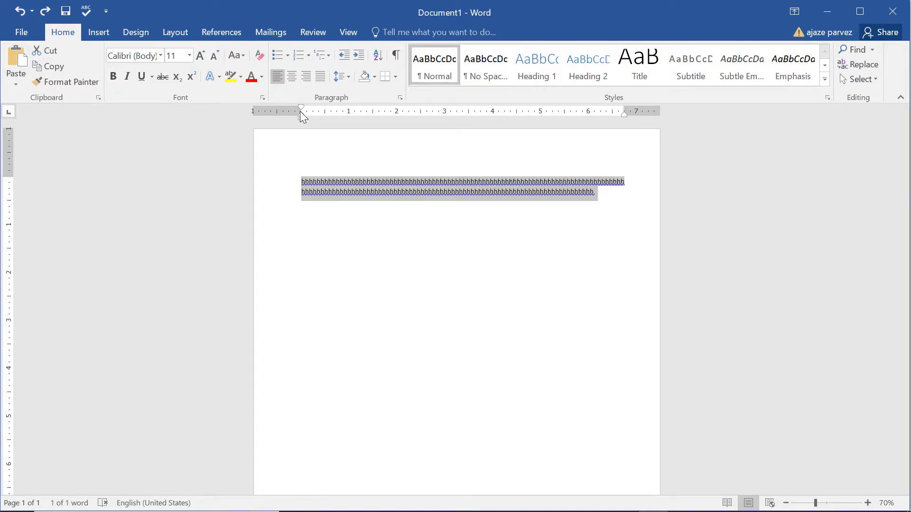
Step: Move the left margin boundary outward by about 0.25 inch, and view the vertical ruler down to the page's lower margin
{"action": "left_click_drag", "start_coordinate": [301, 112], "coordinate": [299, 110]}
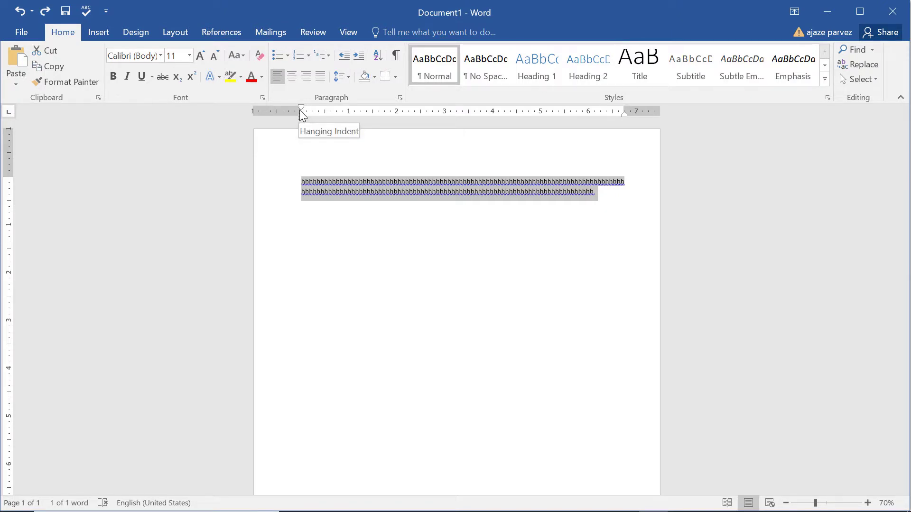
{"action": "left_click_drag", "start_coordinate": [303, 114], "coordinate": [295, 112]}
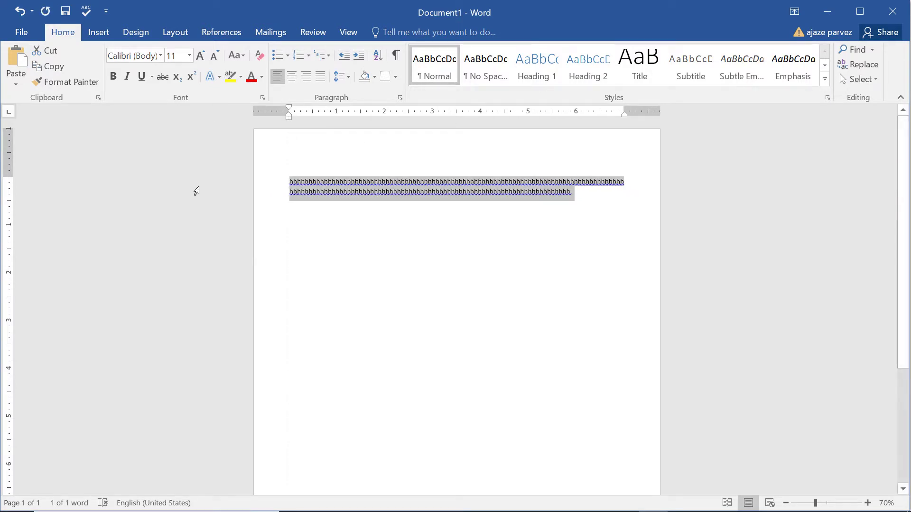
{"action": "left_click_drag", "start_coordinate": [10, 185], "coordinate": [16, 283]}
{"action": "scroll", "coordinate": [16, 282], "scroll_direction": "down", "scroll_amount": 1}
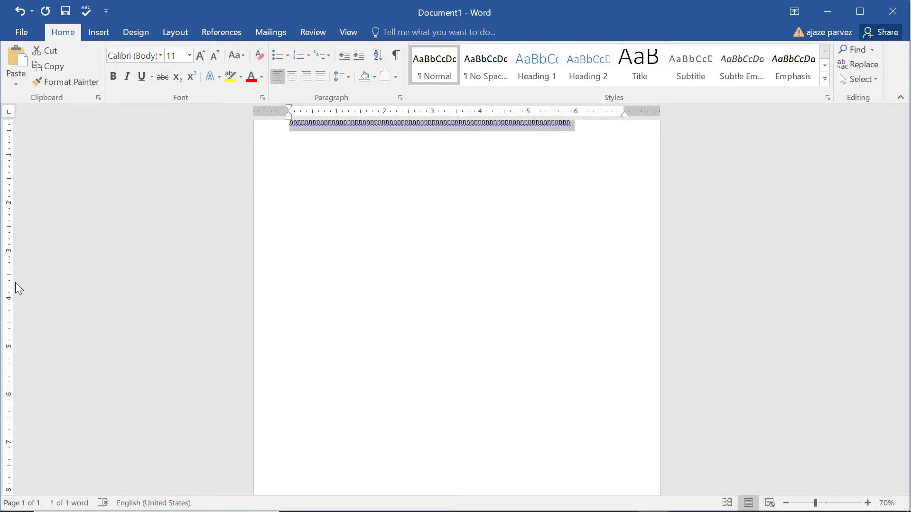
{"action": "scroll", "coordinate": [206, 352], "scroll_direction": "down", "scroll_amount": 2}
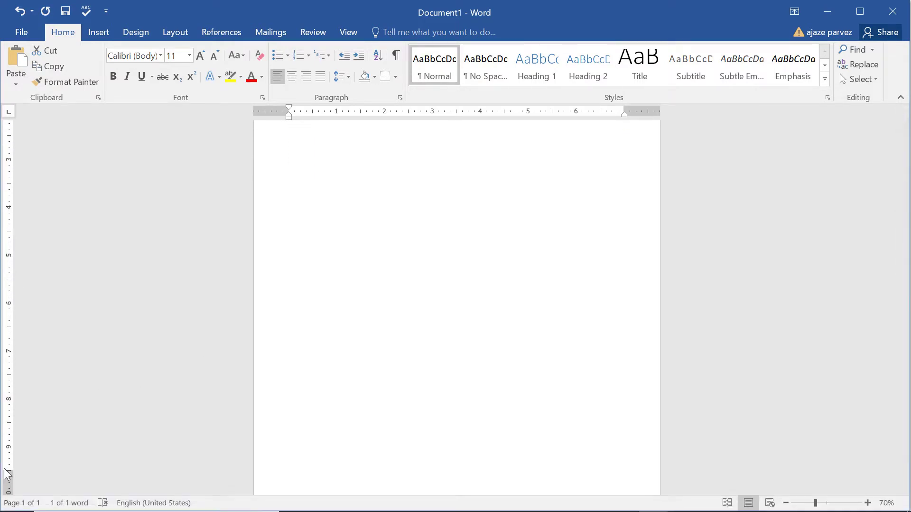
Step: Adjust the page's bottom margin boundary slightly on the vertical ruler, and return to the start of the document at 100% zoom
{"action": "left_click_drag", "start_coordinate": [11, 480], "coordinate": [10, 477]}
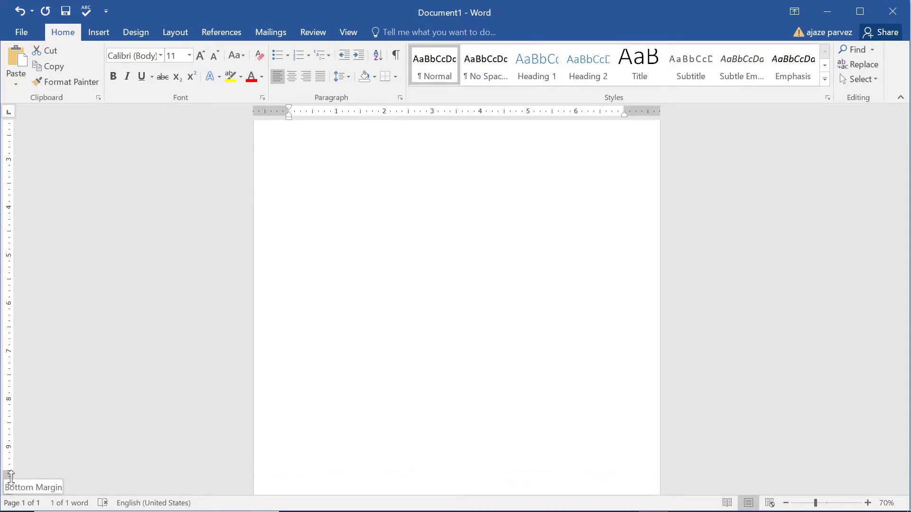
{"action": "scroll", "coordinate": [155, 407], "scroll_direction": "down", "scroll_amount": 2}
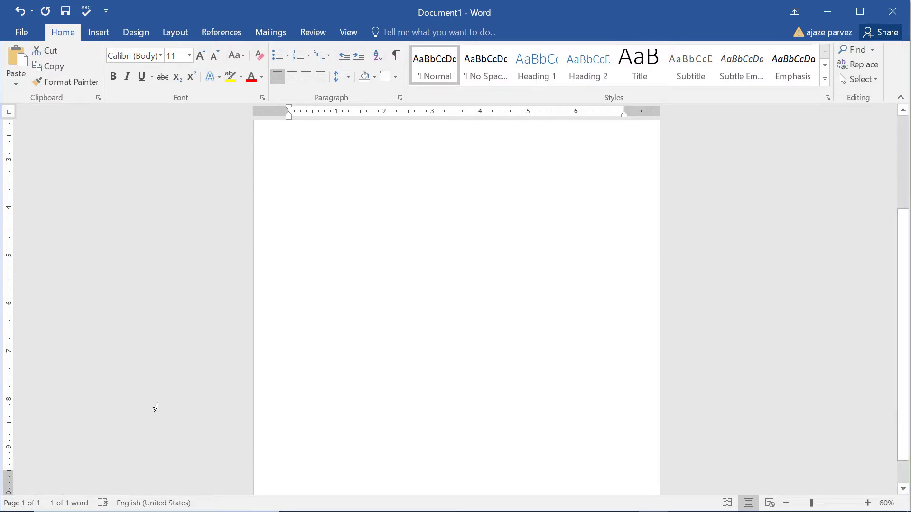
{"action": "scroll", "coordinate": [155, 407], "scroll_direction": "up", "scroll_amount": 5}
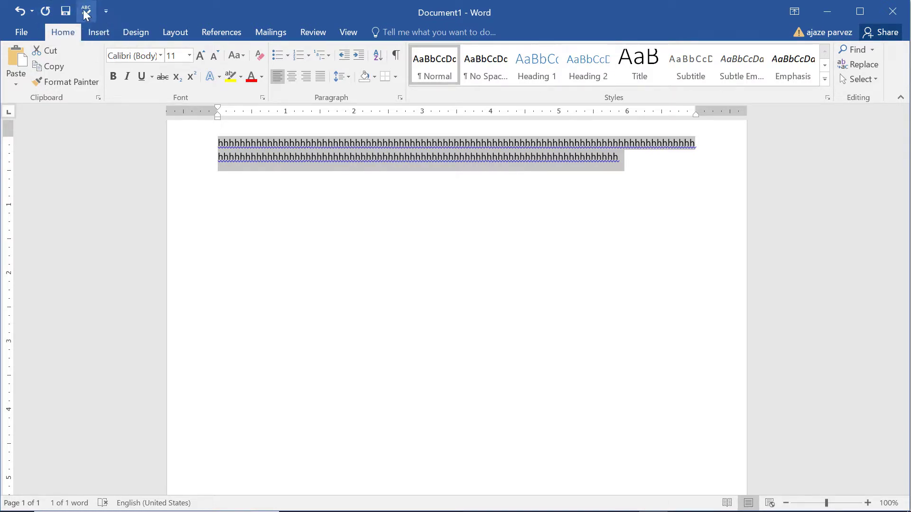
Step: Remove Spelling & Grammar from the Quick Access Toolbar, and look over the other commands available for it
{"action": "left_click", "coordinate": [105, 12]}
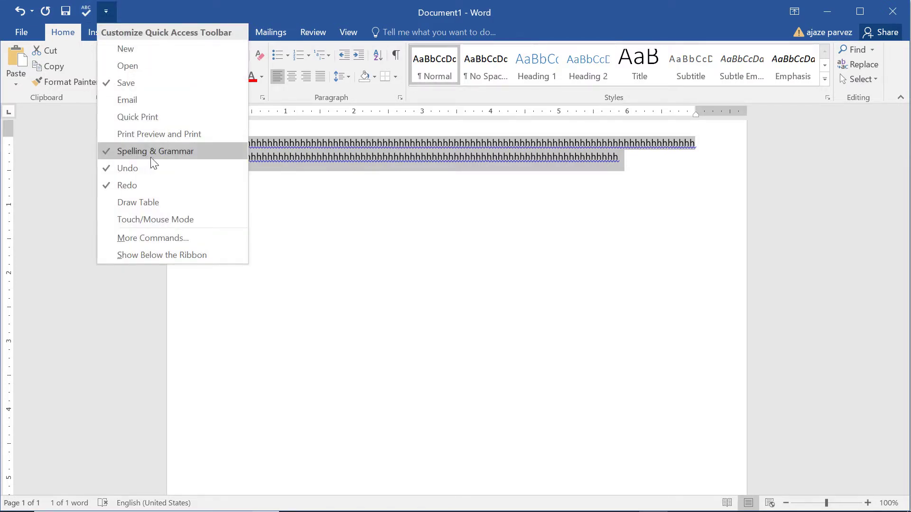
{"action": "left_click", "coordinate": [128, 153]}
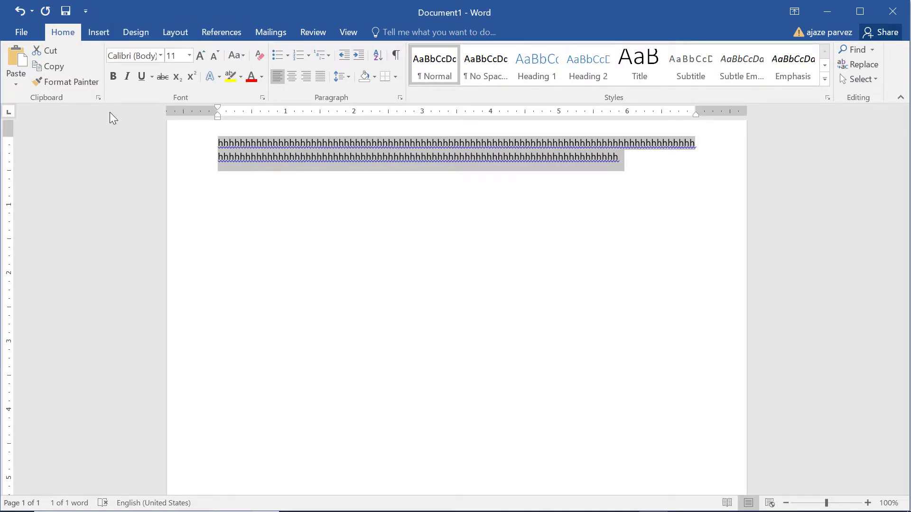
{"action": "left_click", "coordinate": [85, 11]}
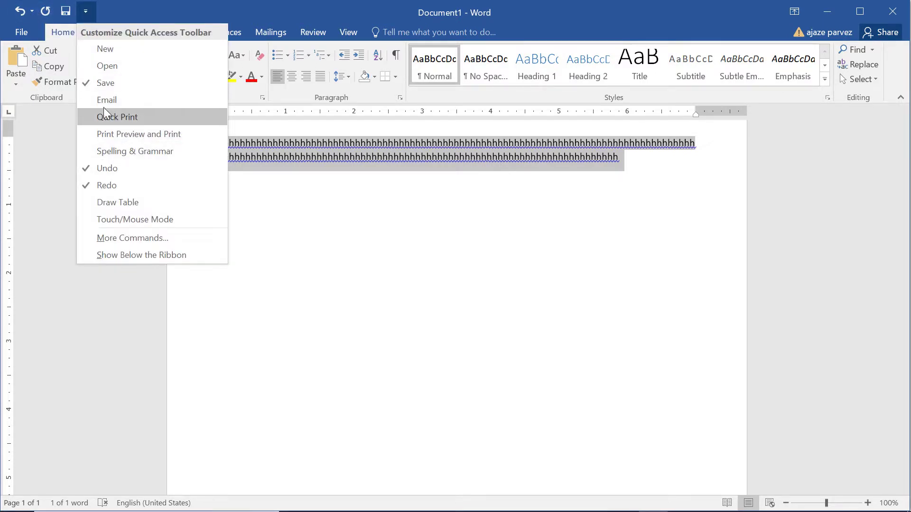
{"action": "left_click", "coordinate": [59, 135]}
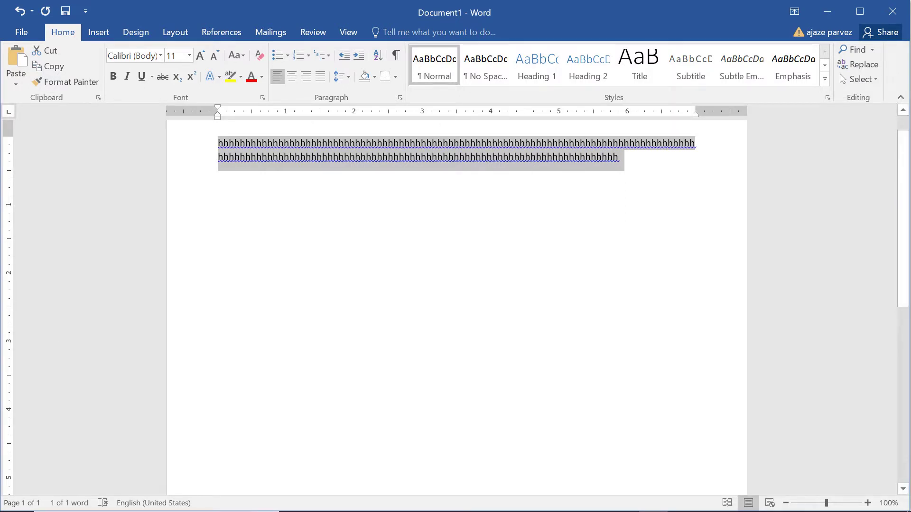
Step: Switch to the slide show and make red pen marks near the arrow tips of the Status Bar, Views and Zoom callouts
{"action": "key", "text": "alt+Tab"}
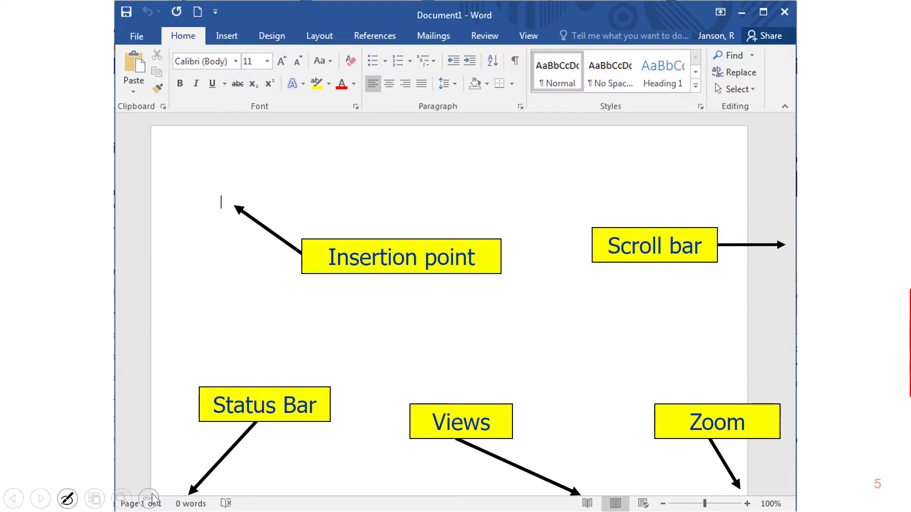
{"action": "left_click_drag", "start_coordinate": [187, 470], "coordinate": [205, 467]}
{"action": "left_click_drag", "start_coordinate": [593, 487], "coordinate": [605, 477]}
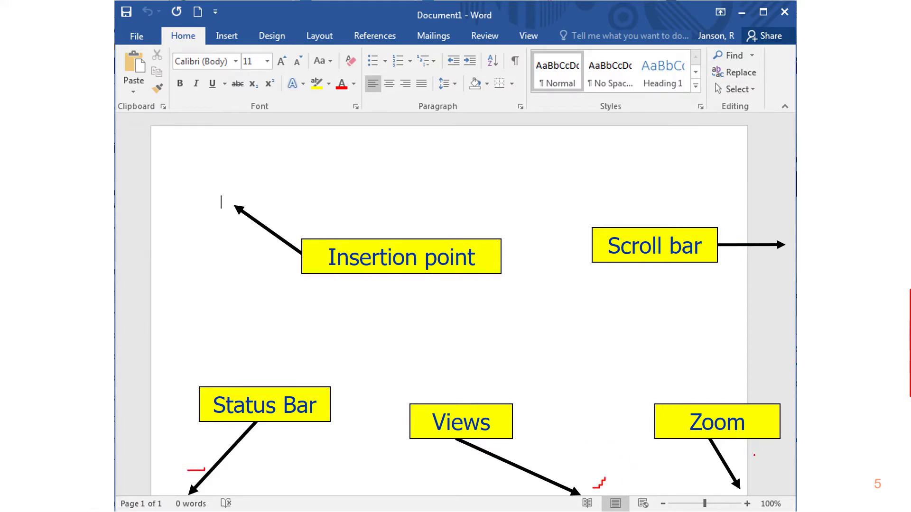
{"action": "left_click_drag", "start_coordinate": [736, 466], "coordinate": [775, 455]}
Step: Switch back to Word, reduce the zoom to 70%, and start a new paragraph below the run of h characters
{"action": "key", "text": "alt+Tab"}
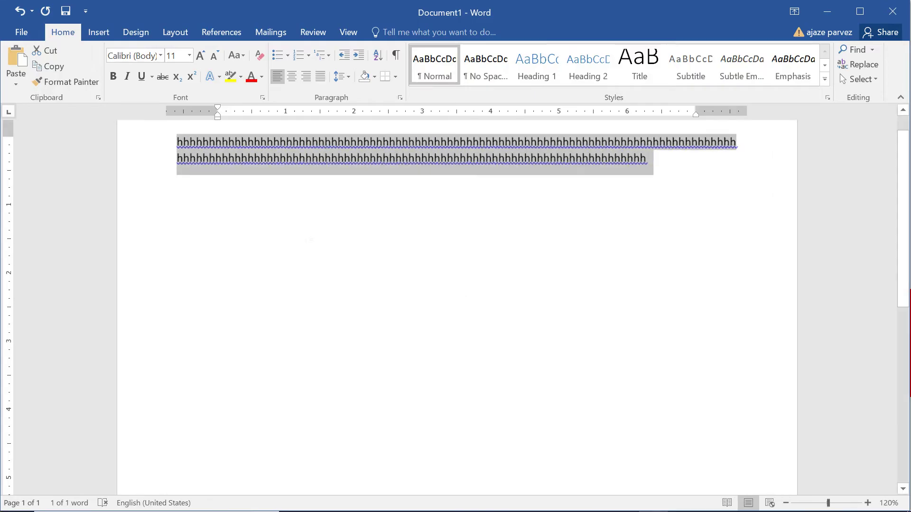
{"action": "left_click", "coordinate": [302, 159]}
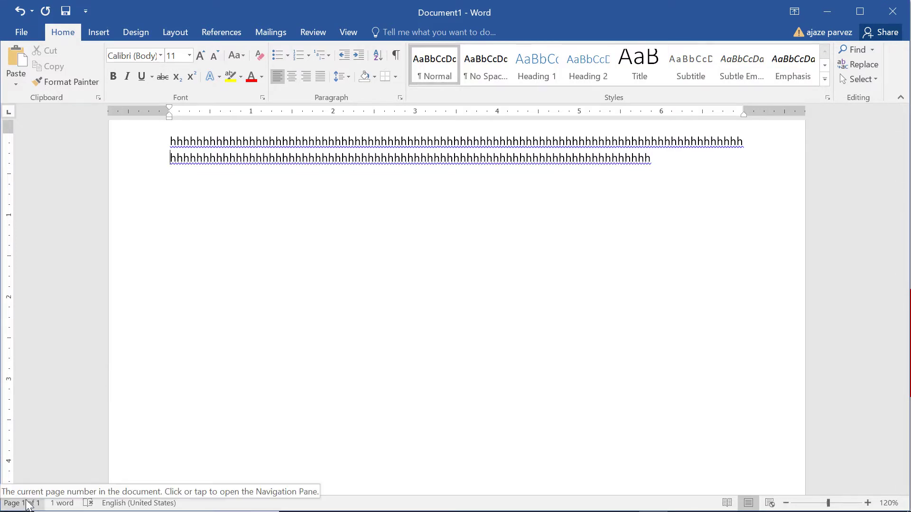
{"action": "key", "text": "Home"}
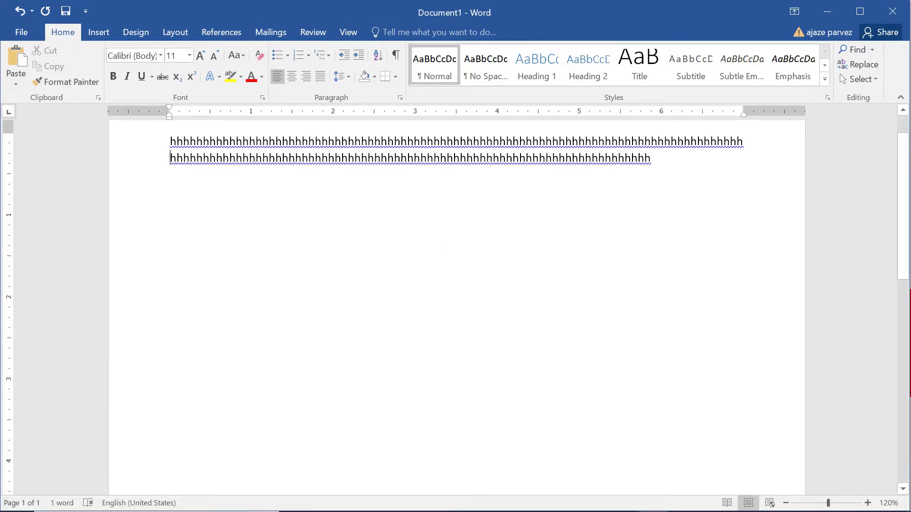
{"action": "scroll", "coordinate": [455, 285], "scroll_direction": "down", "scroll_amount": 5, "text": "ctrl"}
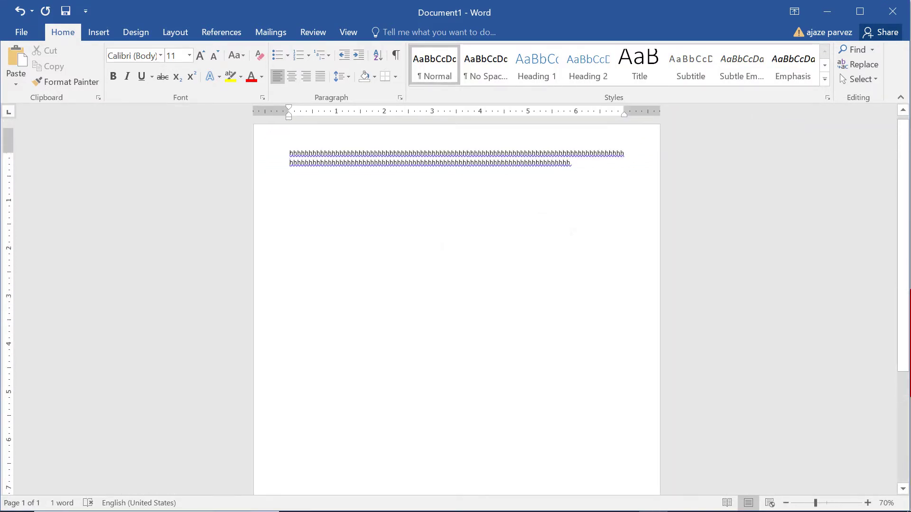
{"action": "left_click", "coordinate": [589, 179]}
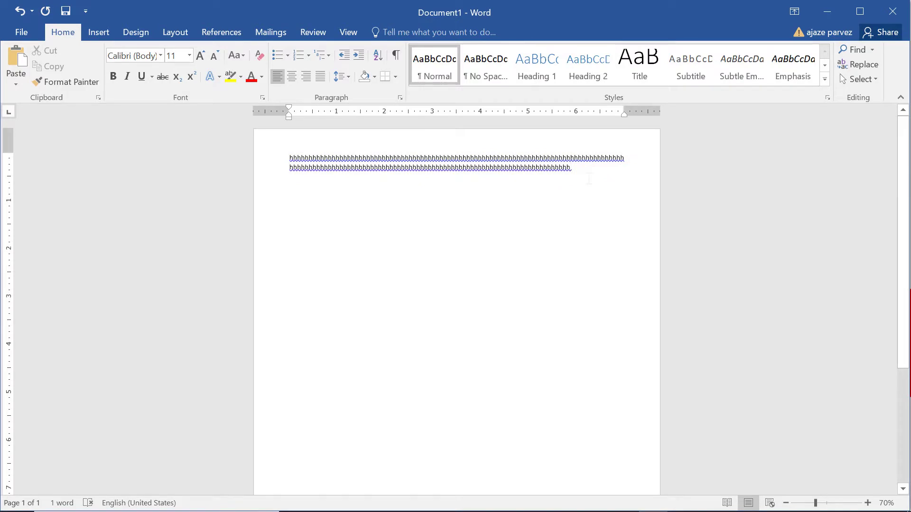
{"action": "key", "text": "Return"}
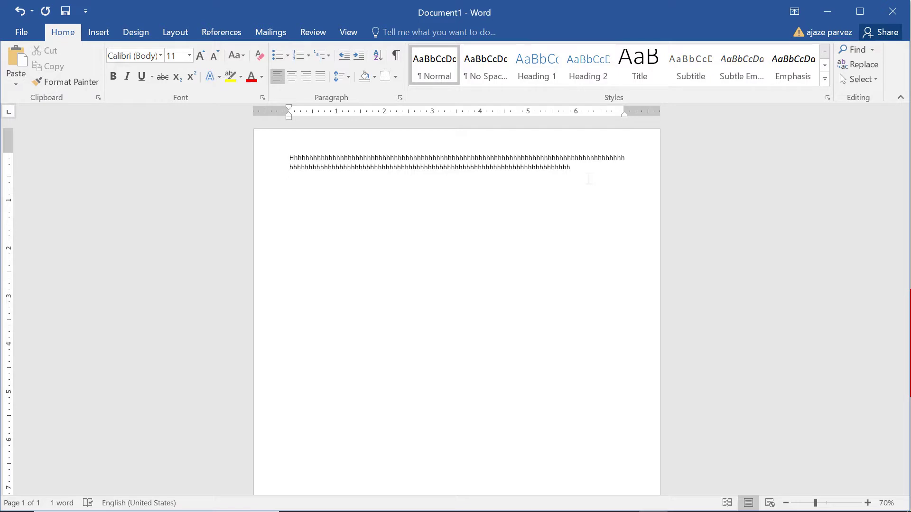
Step: Insert a page break below the h paragraph, and delete the new page again
{"action": "key", "text": "ctrl+Return"}
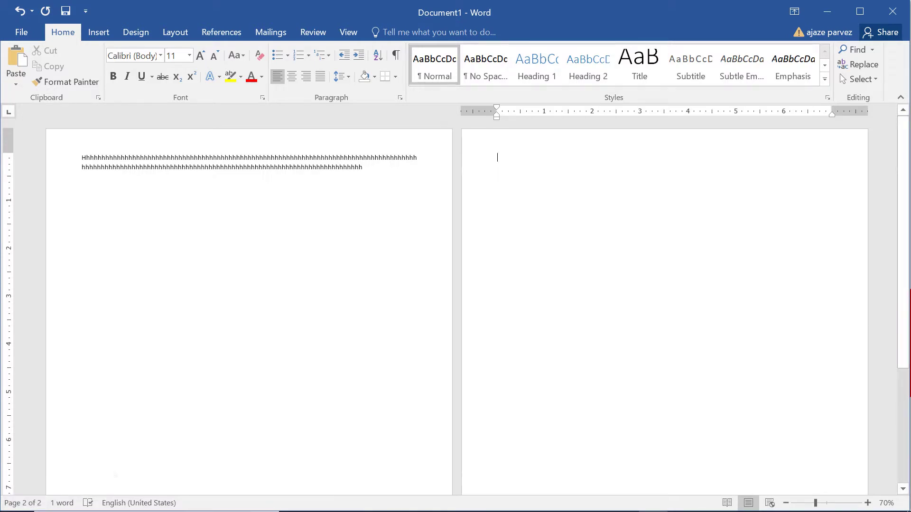
{"action": "key", "text": "BackSpace"}
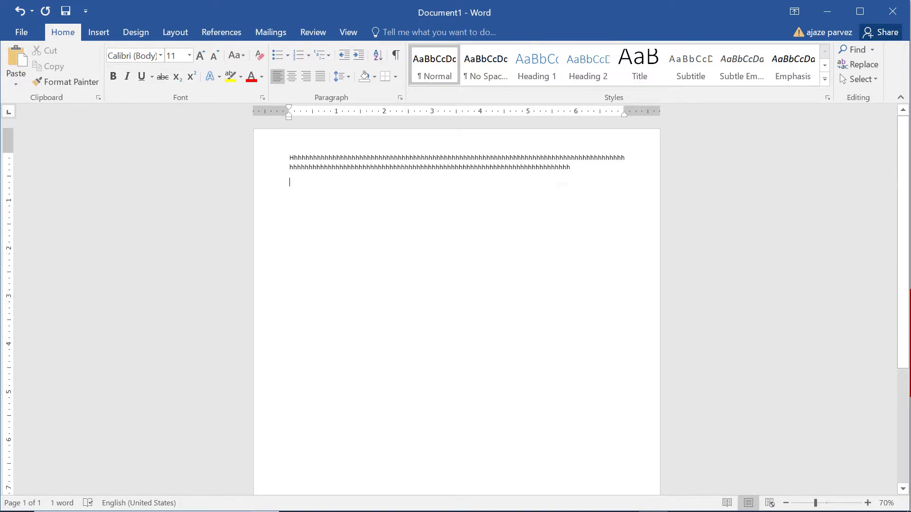
Step: Add three paragraphs below the h text: a short run of the letter k, "Jkjkj" and "Hchg", ending on an empty line
{"action": "type", "text": "Kkkkkkkkkkkk"}
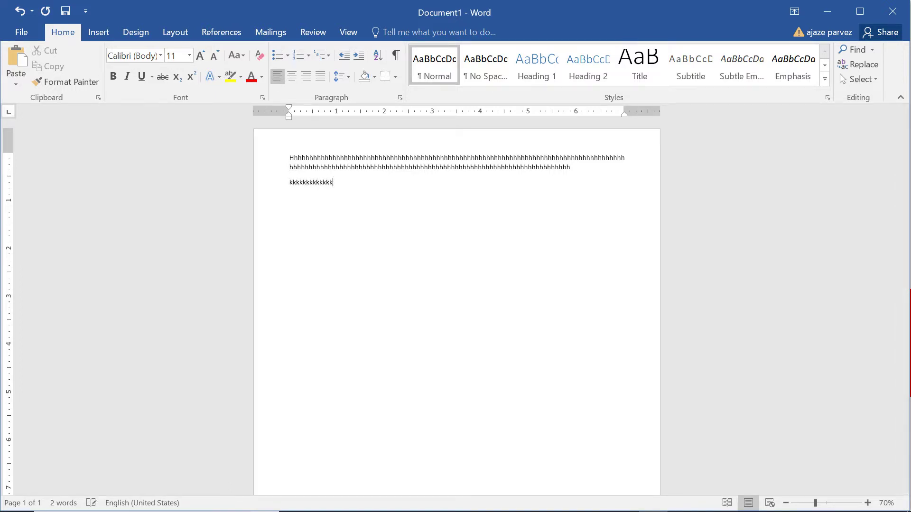
{"action": "key", "text": "Return"}
{"action": "type", "text": "Jkjkj"}
{"action": "key", "text": "Return"}
{"action": "type", "text": "hchg"}
{"action": "key", "text": "Return"}
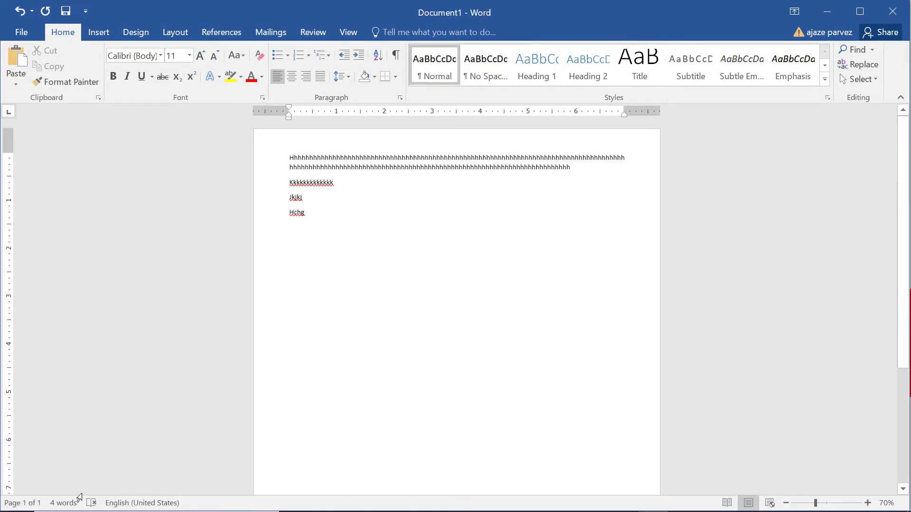
{"action": "left_click_drag", "start_coordinate": [363, 230], "coordinate": [275, 155]}
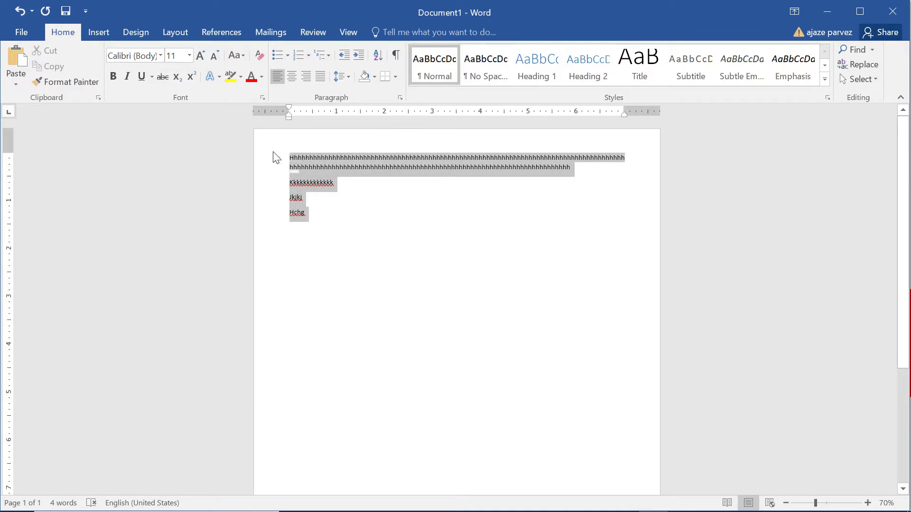
{"action": "left_click", "coordinate": [314, 230]}
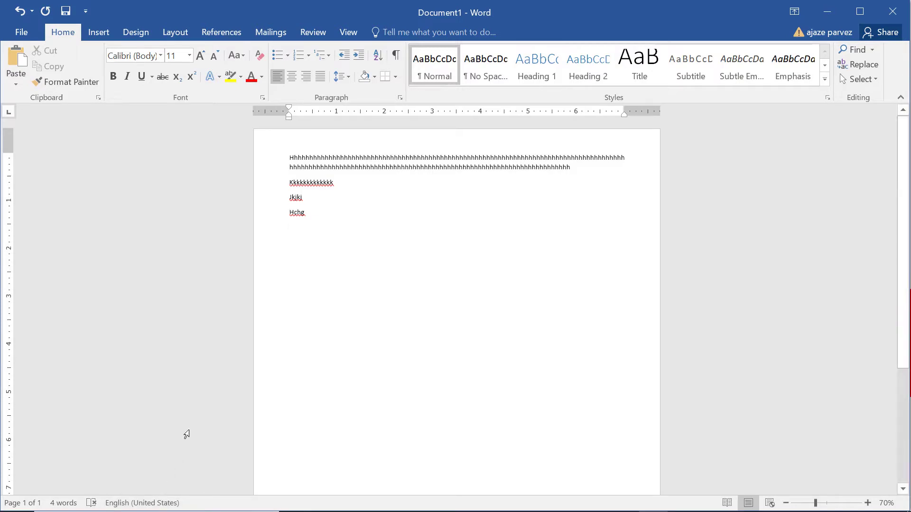
Step: Set the proofing language at the empty last line to English (United Kingdom)
{"action": "left_click", "coordinate": [148, 505]}
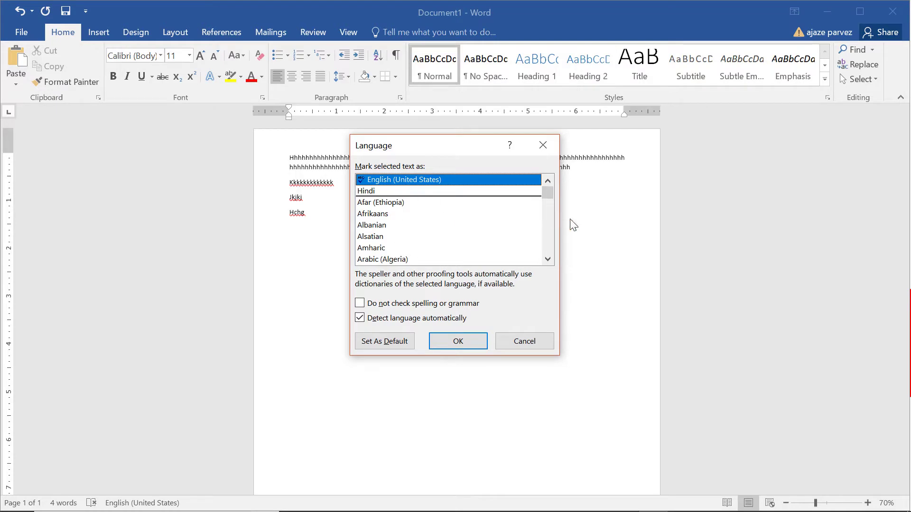
{"action": "left_click", "coordinate": [551, 229]}
{"action": "scroll", "coordinate": [551, 228], "scroll_direction": "down", "scroll_amount": 9}
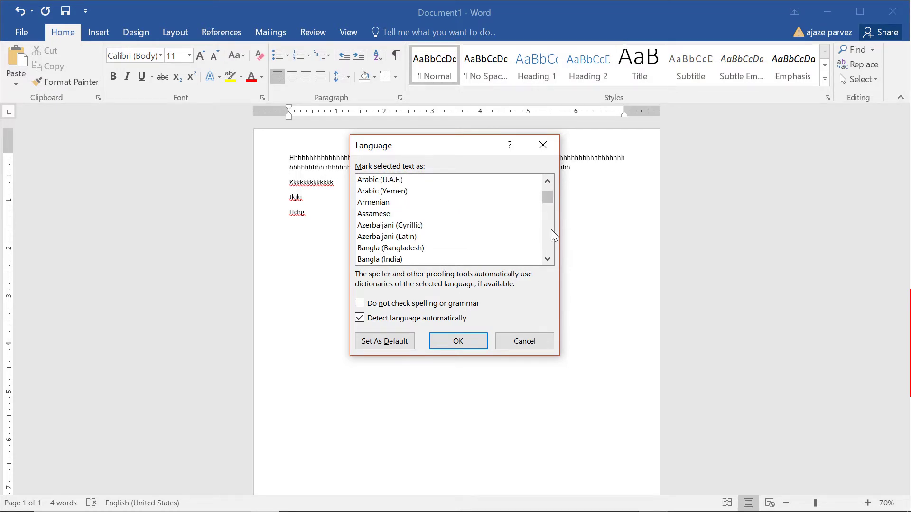
{"action": "scroll", "coordinate": [430, 216], "scroll_direction": "down", "scroll_amount": 9}
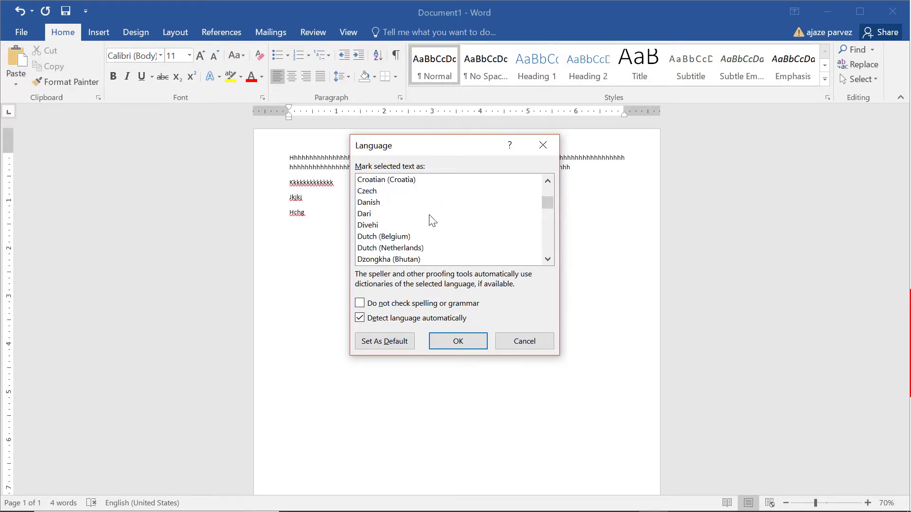
{"action": "scroll", "coordinate": [429, 214], "scroll_direction": "up", "scroll_amount": 2}
{"action": "scroll", "coordinate": [400, 219], "scroll_direction": "up", "scroll_amount": 1}
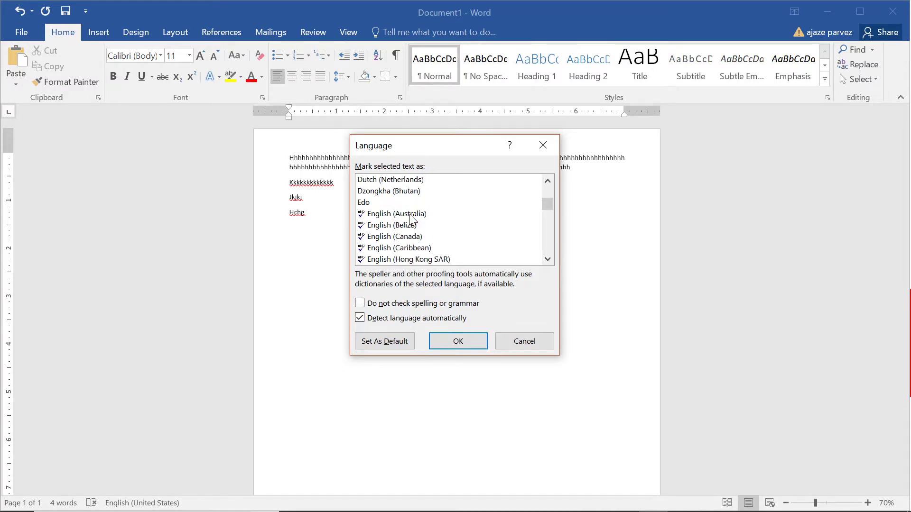
{"action": "scroll", "coordinate": [406, 221], "scroll_direction": "down", "scroll_amount": 1}
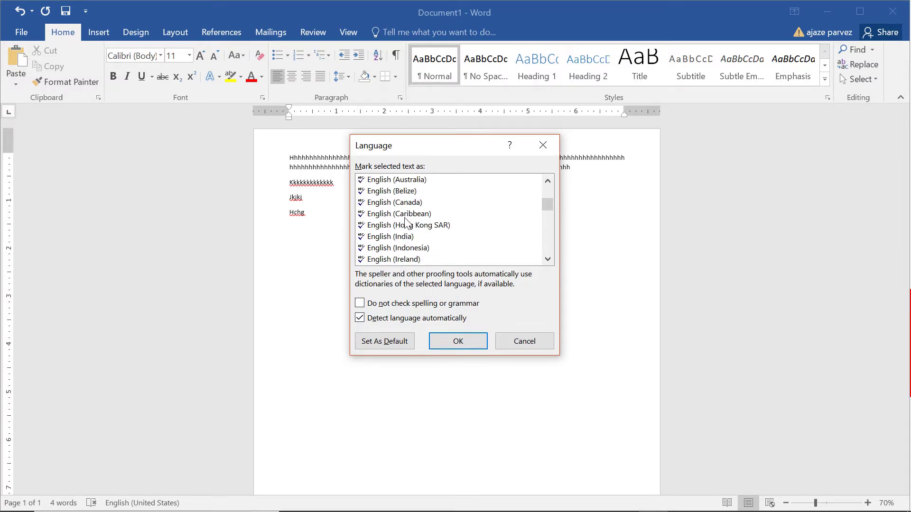
{"action": "scroll", "coordinate": [406, 221], "scroll_direction": "up", "scroll_amount": 1}
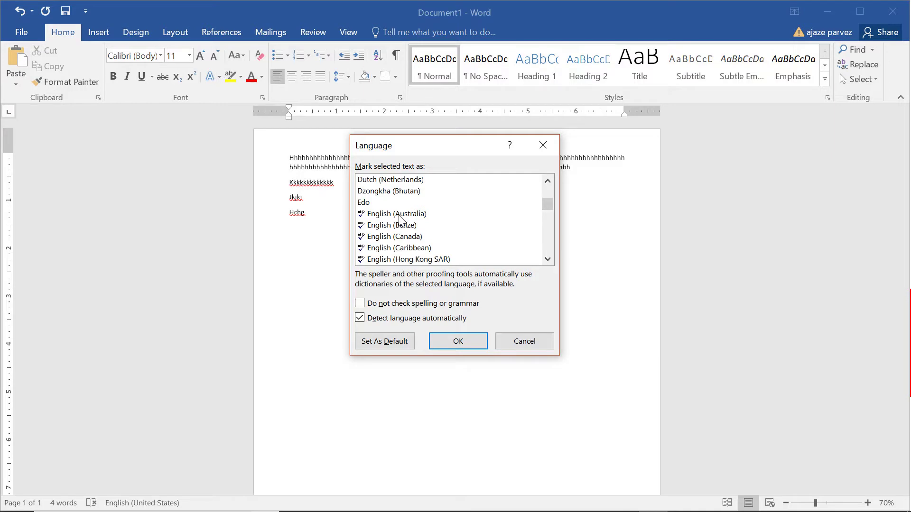
{"action": "scroll", "coordinate": [400, 219], "scroll_direction": "down", "scroll_amount": 4}
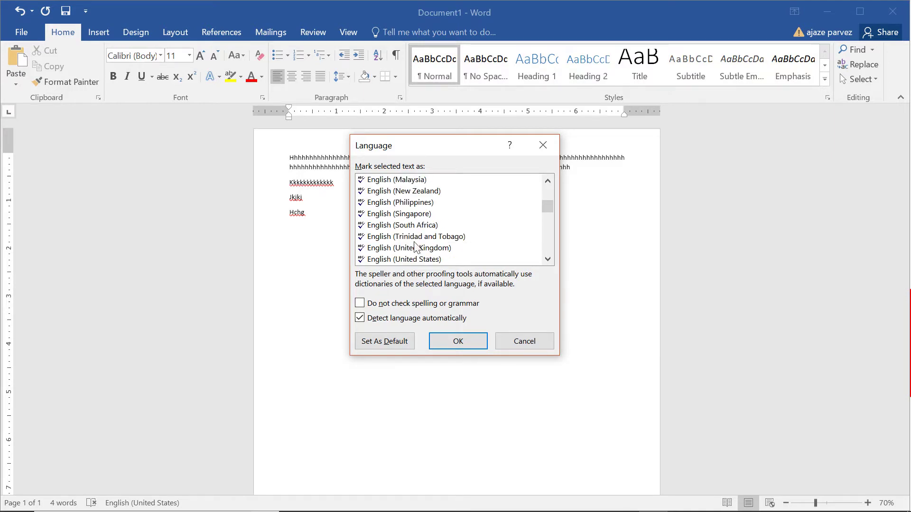
{"action": "left_click", "coordinate": [414, 248]}
{"action": "left_click", "coordinate": [470, 345]}
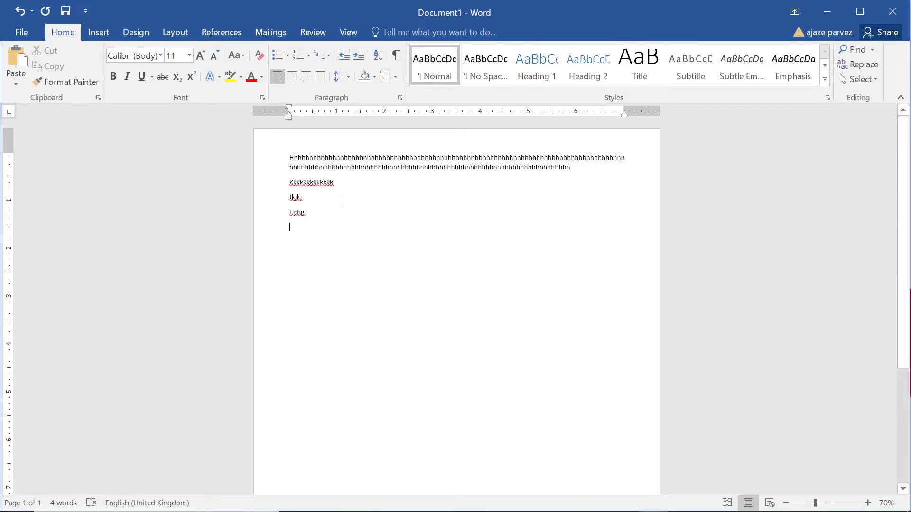
Step: Enlarge the page to 100% and add the correctly spelled "word" and the misspelled "wrd" as separate paragraphs below "Hchg"
{"action": "scroll", "coordinate": [351, 211], "scroll_direction": "up", "scroll_amount": 3}
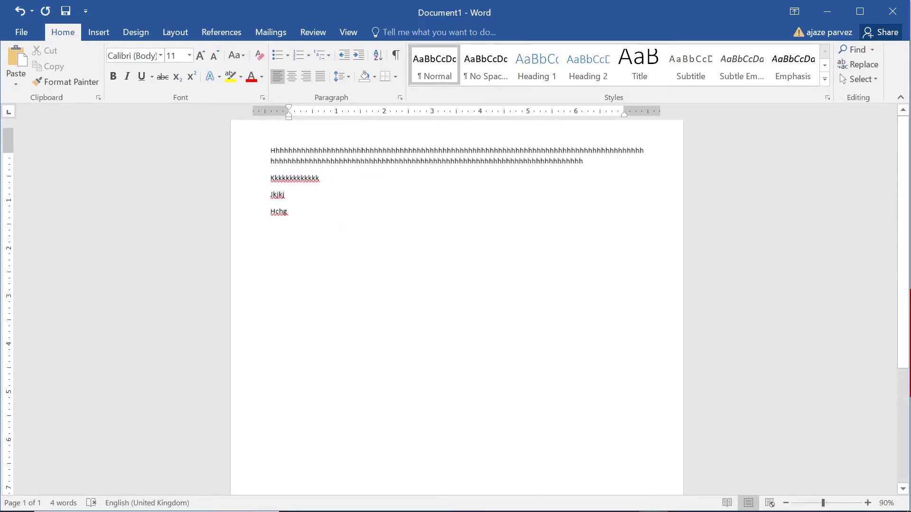
{"action": "mouse_move", "coordinate": [230, 183]}
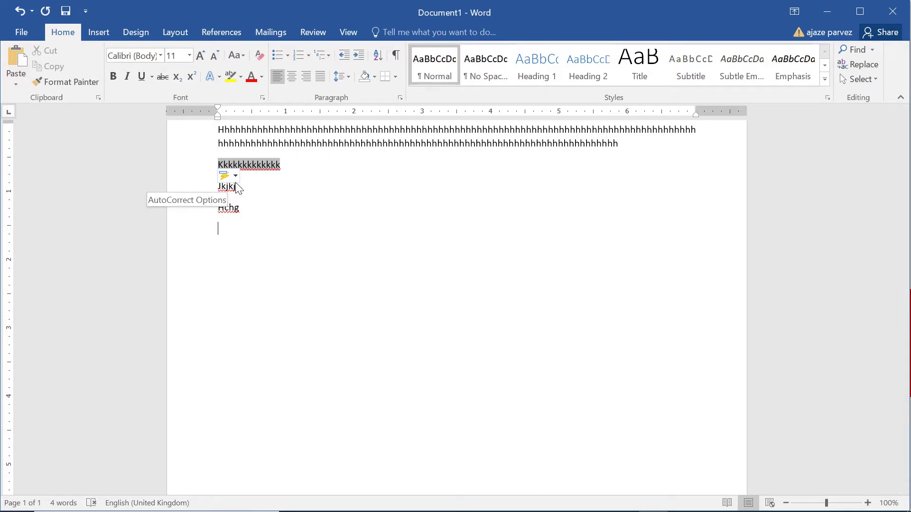
{"action": "type", "text": "word"}
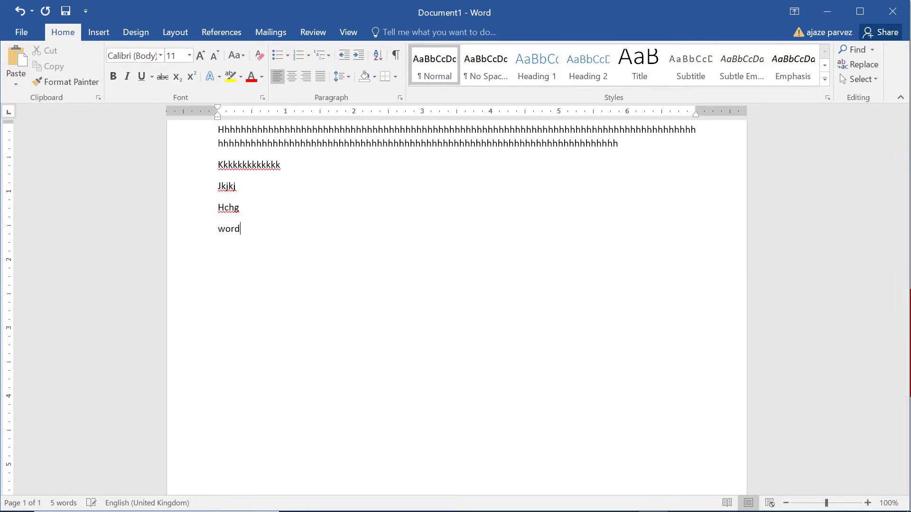
{"action": "key", "text": "Return"}
{"action": "type", "text": "wrd"}
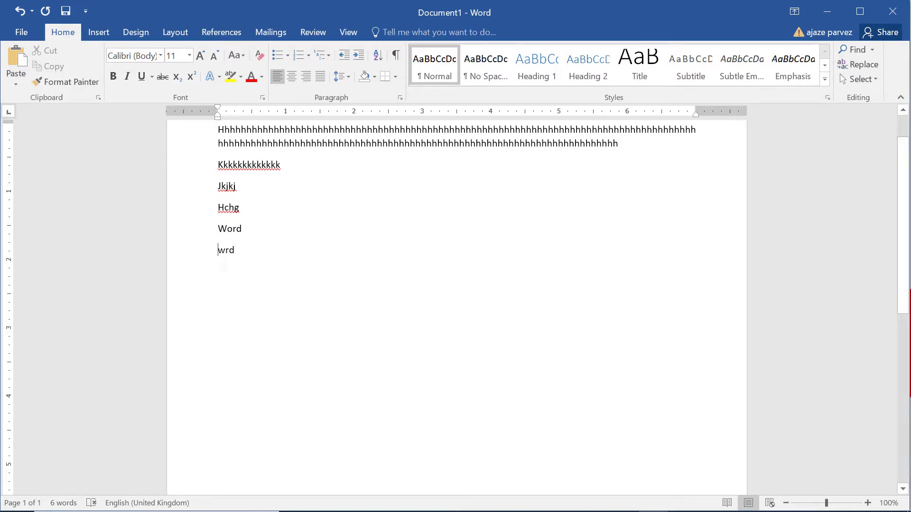
{"action": "scroll", "coordinate": [456, 303], "scroll_direction": "down", "scroll_amount": 3}
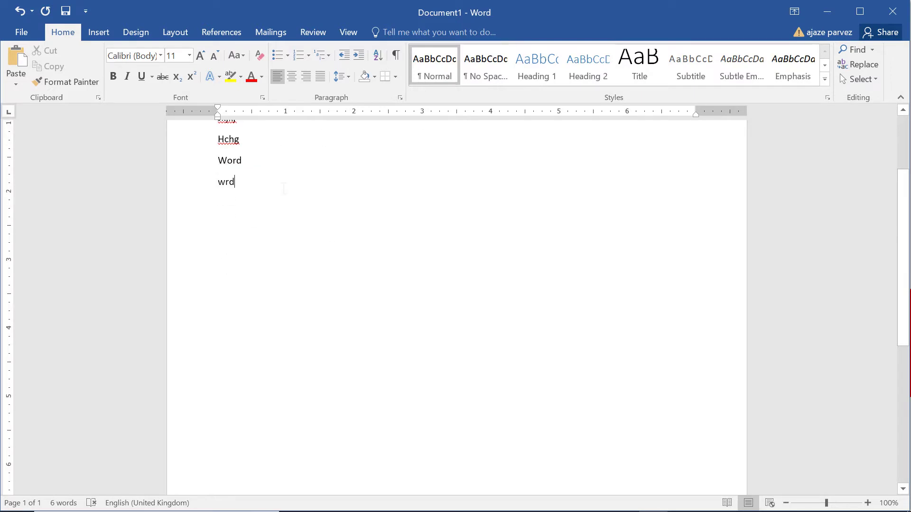
{"action": "key", "text": "Return"}
{"action": "scroll", "coordinate": [205, 255], "scroll_direction": "up", "scroll_amount": 3}
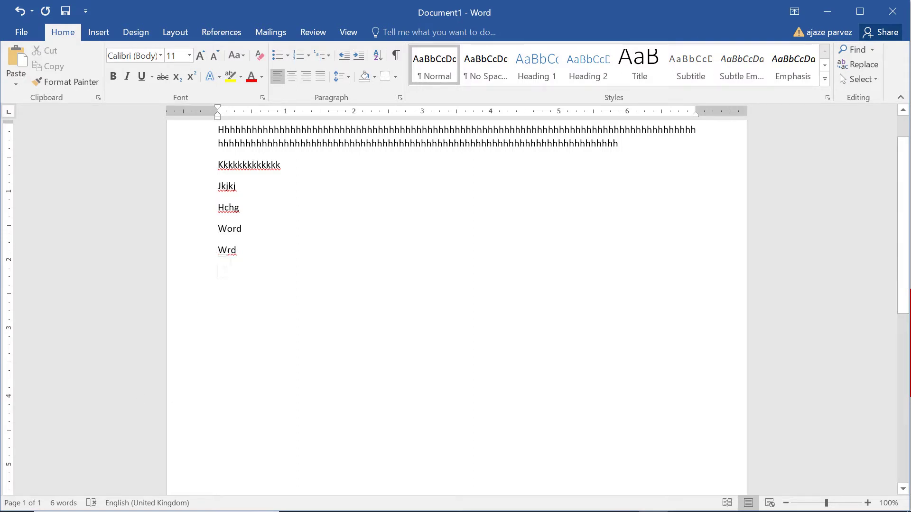
Step: Correct the misspelled "Wrd" with the suggested spelling "Word", and undo the correction
{"action": "right_click", "coordinate": [224, 253]}
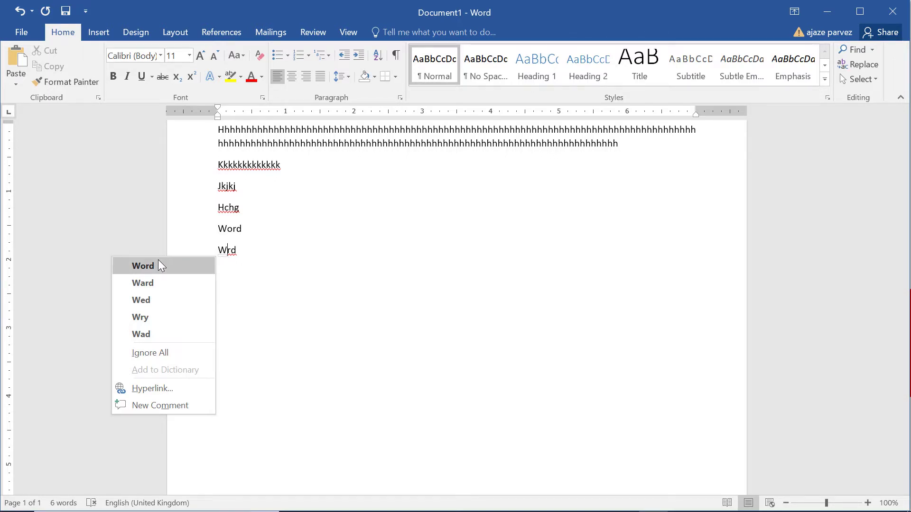
{"action": "key", "text": "Escape"}
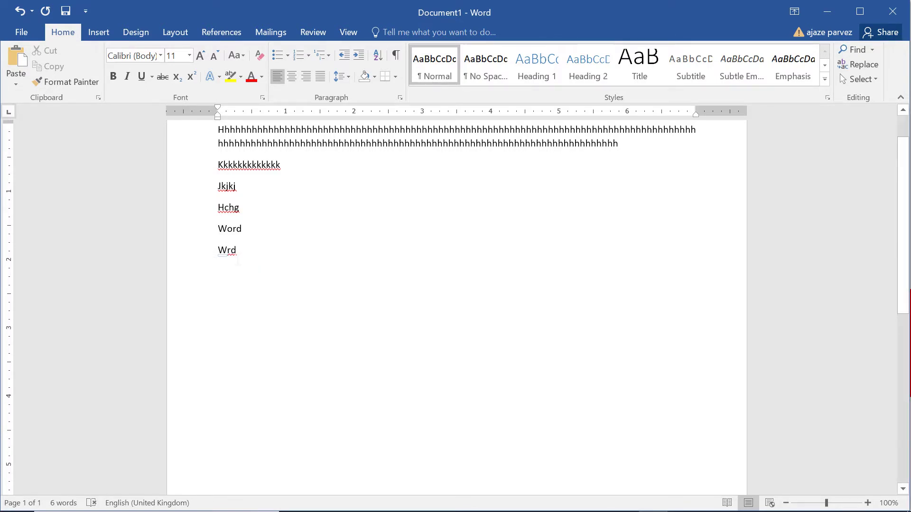
{"action": "right_click", "coordinate": [233, 251]}
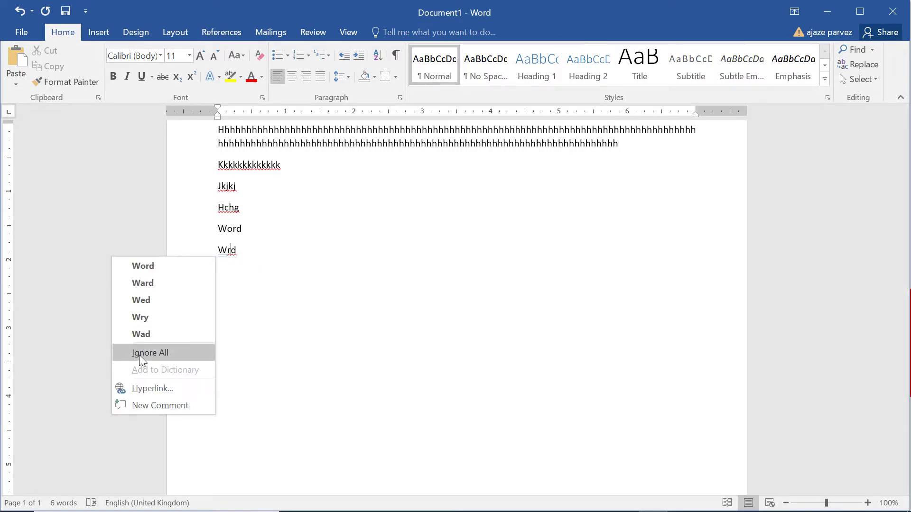
{"action": "left_click", "coordinate": [147, 267]}
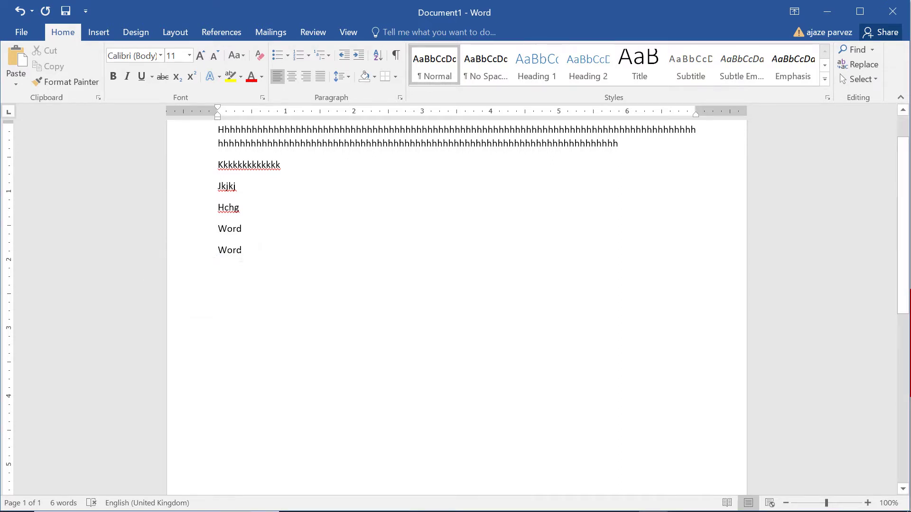
{"action": "right_click", "coordinate": [233, 249]}
{"action": "left_click", "coordinate": [196, 280]}
{"action": "key", "text": "ctrl+z"}
Step: Replace the misspelled last word with the suggestion "Word" again, and view the proofing language options without changing them
{"action": "right_click", "coordinate": [230, 256]}
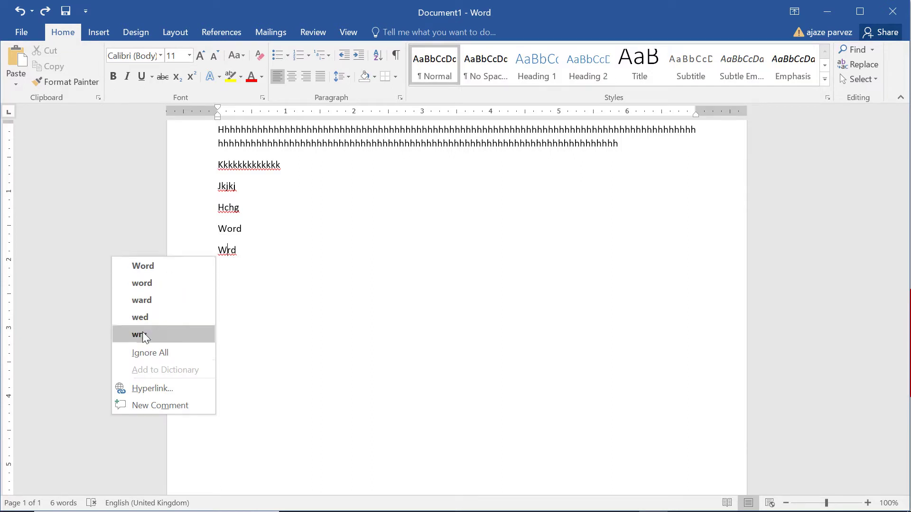
{"action": "left_click", "coordinate": [147, 267]}
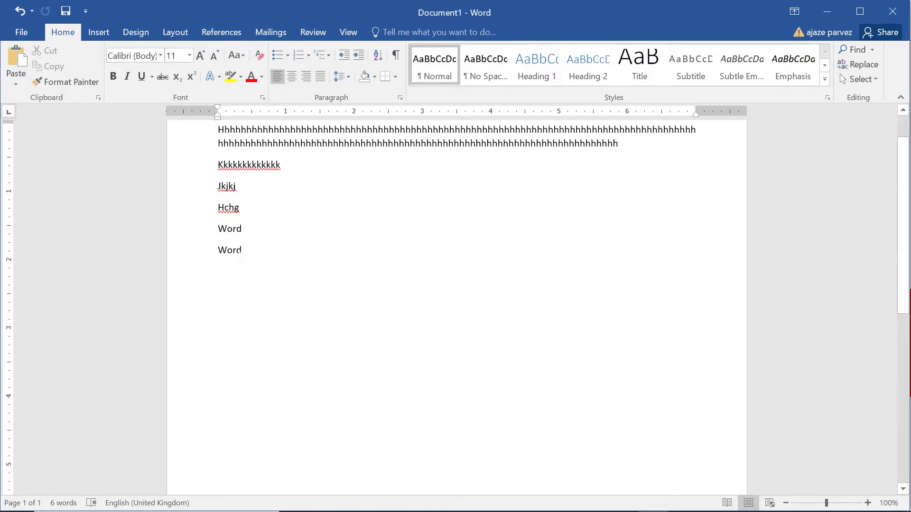
{"action": "left_click", "coordinate": [142, 503]}
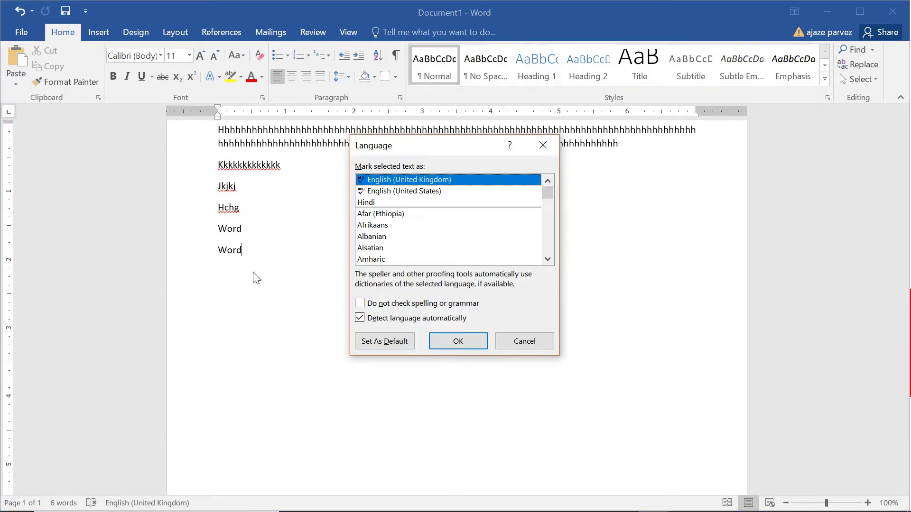
{"action": "left_click", "coordinate": [539, 146]}
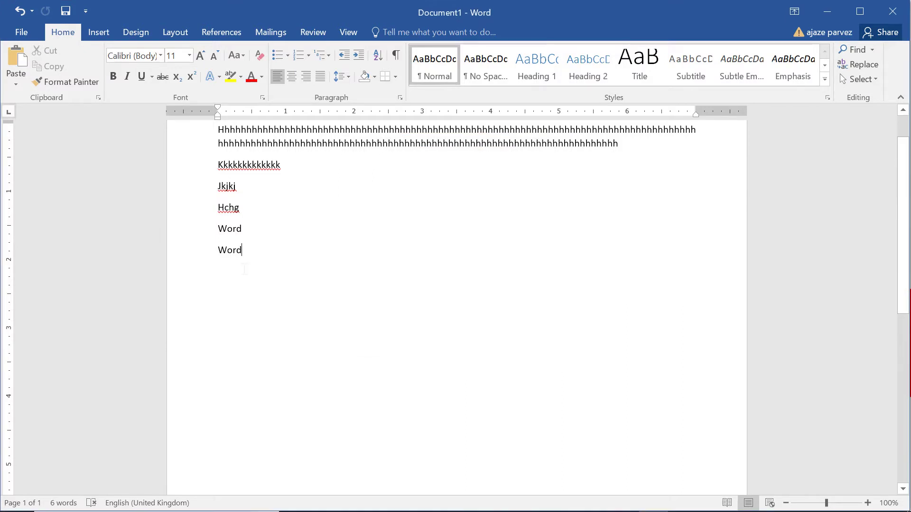
Step: Change the last word back to "Wrd", and review the proofing language and spelling check options without changing them
{"action": "key", "text": "BackSpace"}
{"action": "key", "text": "BackSpace"}
{"action": "key", "text": "BackSpace"}
{"action": "type", "text": "rd"}
{"action": "left_click", "coordinate": [166, 502]}
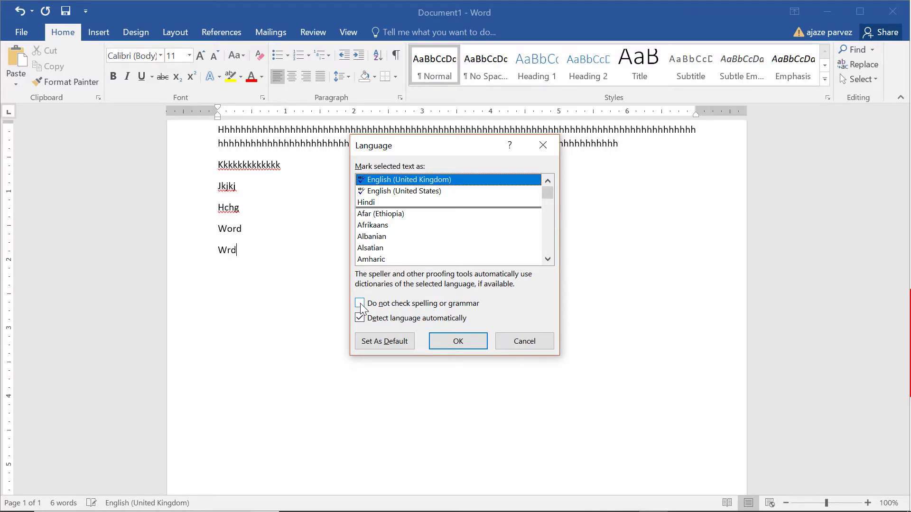
{"action": "left_click", "coordinate": [543, 146]}
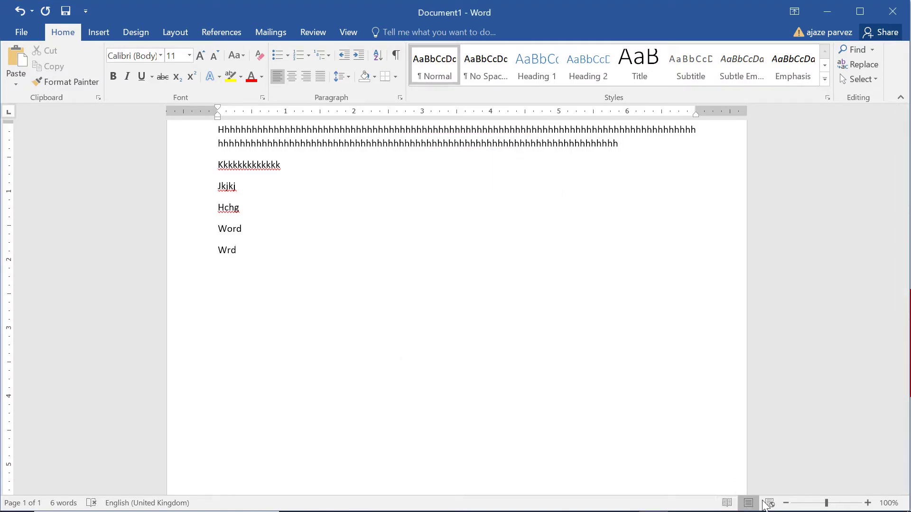
Step: View the document in Web Layout and Read Mode, and return to Print Layout
{"action": "scroll", "coordinate": [536, 339], "scroll_direction": "down", "scroll_amount": 5, "text": "ctrl"}
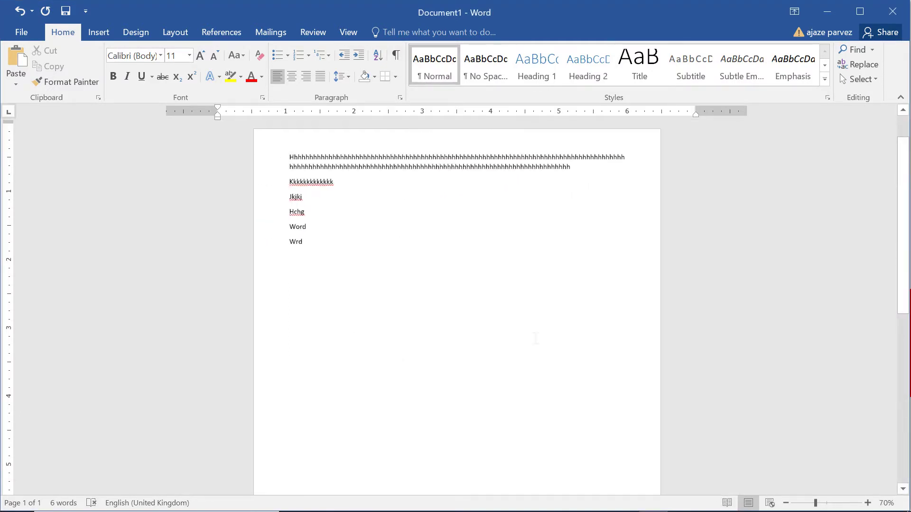
{"action": "scroll", "coordinate": [536, 338], "scroll_direction": "up", "scroll_amount": 4, "text": "ctrl"}
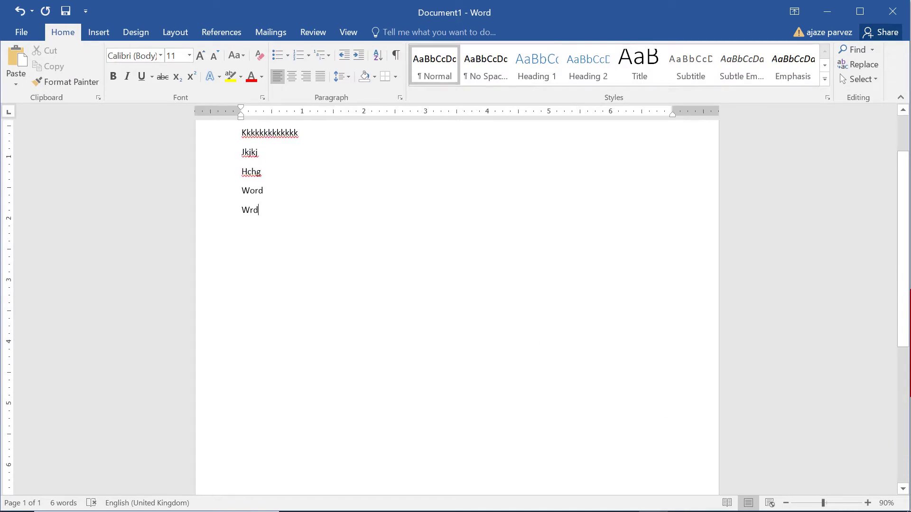
{"action": "left_click", "coordinate": [770, 503]}
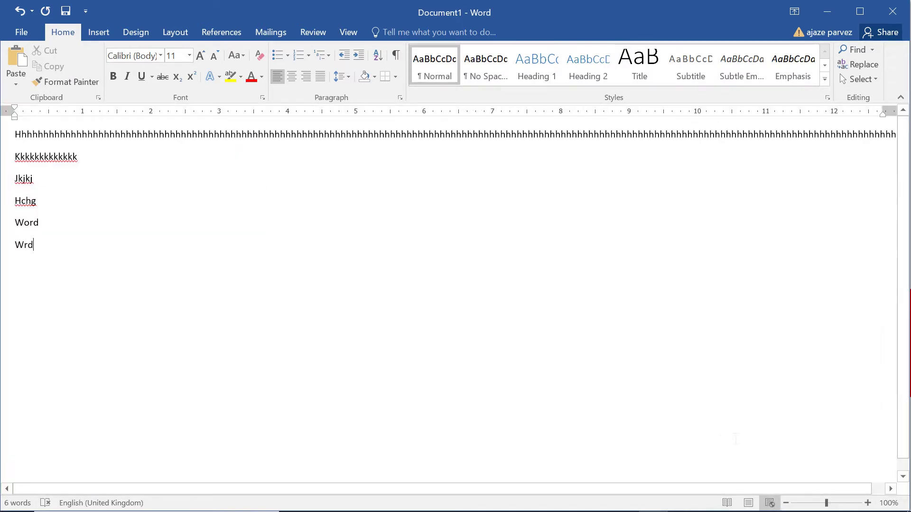
{"action": "left_click", "coordinate": [726, 503]}
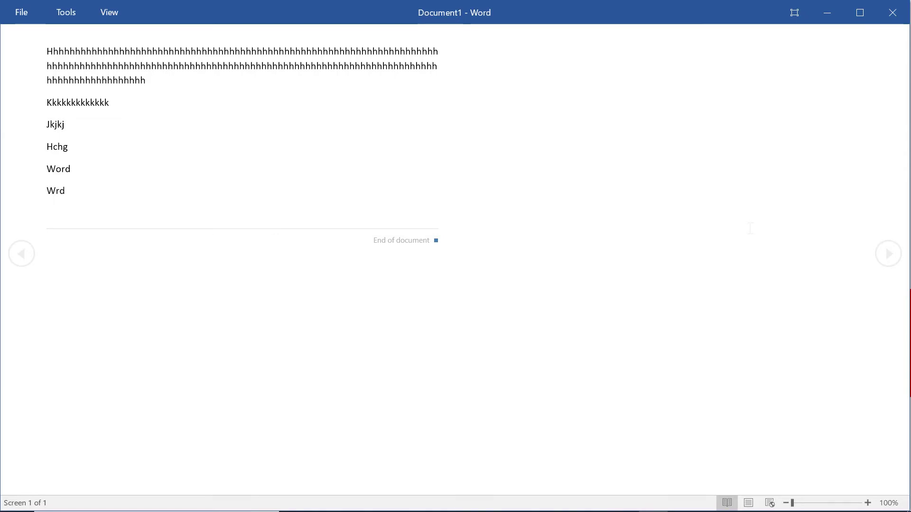
{"action": "key", "text": "Escape"}
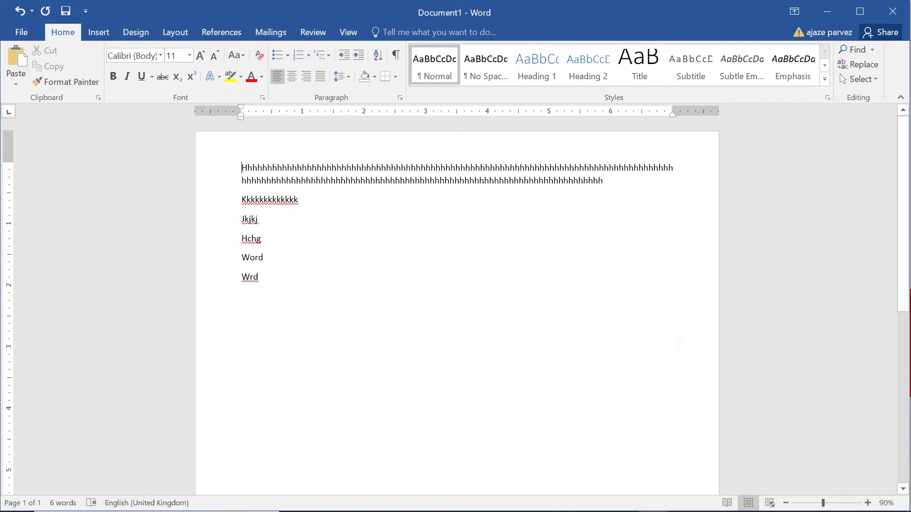
Step: Enlarge the page to 110% and place the cursor inside the paragraph of k letters
{"action": "left_click", "coordinate": [867, 503]}
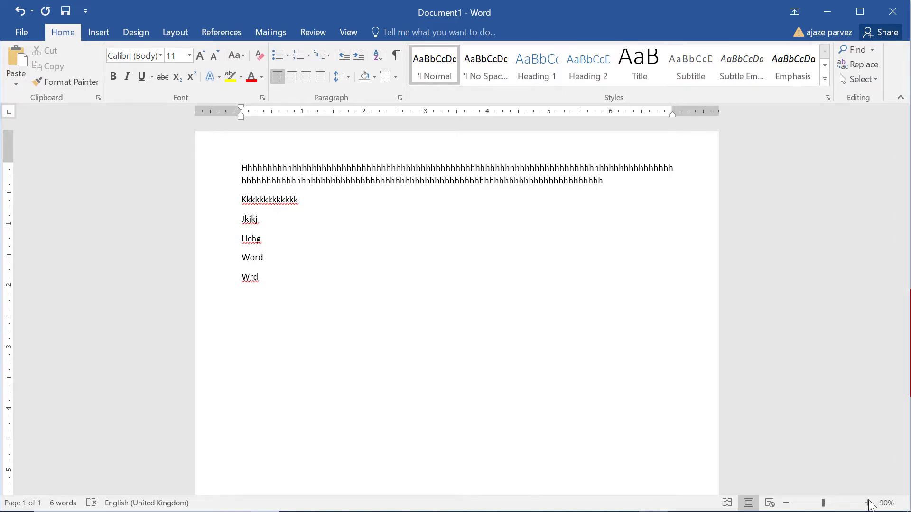
{"action": "left_click", "coordinate": [867, 503]}
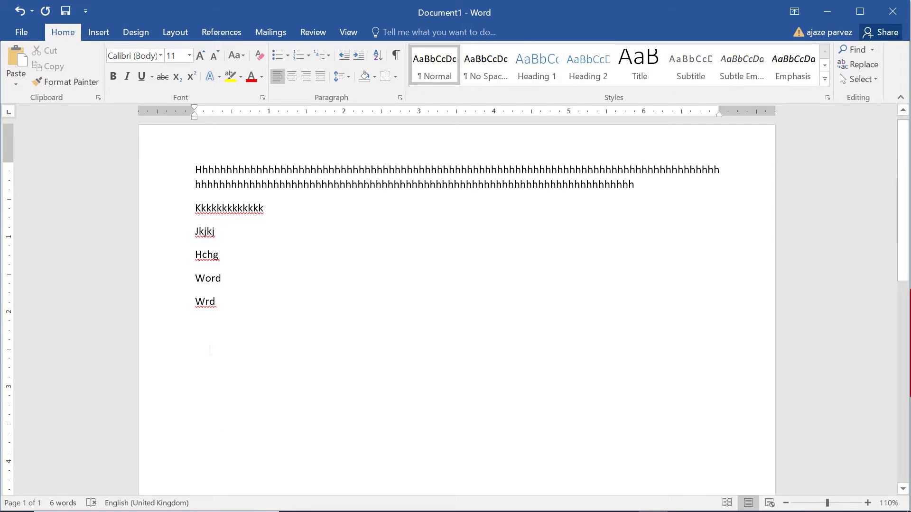
{"action": "left_click_drag", "start_coordinate": [223, 313], "coordinate": [207, 283]}
{"action": "key", "text": "Left"}
{"action": "left_click", "coordinate": [207, 232]}
{"action": "left_click", "coordinate": [221, 208]}
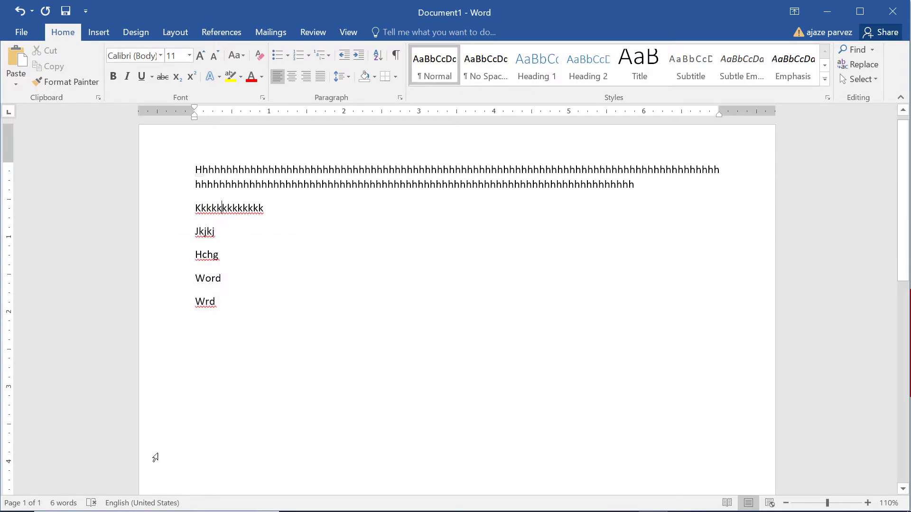
Step: Review the document's word count statistics and close them
{"action": "left_click", "coordinate": [64, 502]}
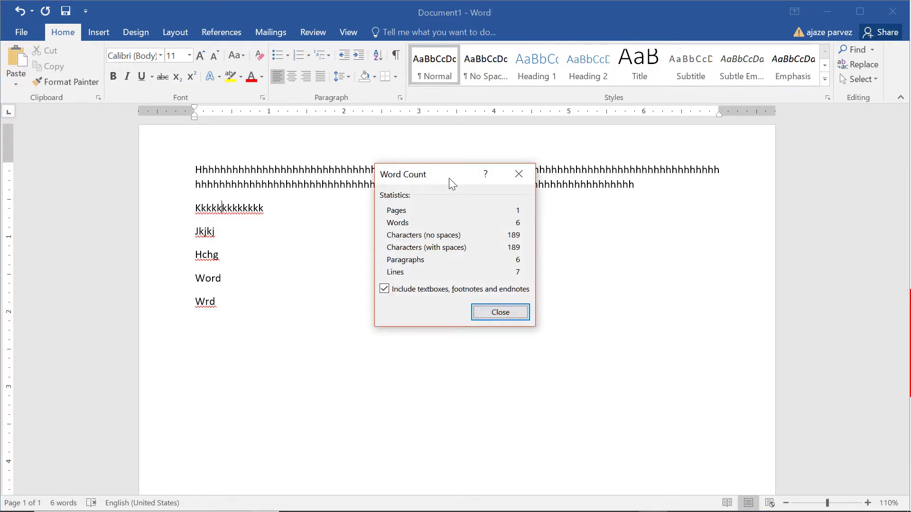
{"action": "left_click_drag", "start_coordinate": [448, 178], "coordinate": [488, 177]}
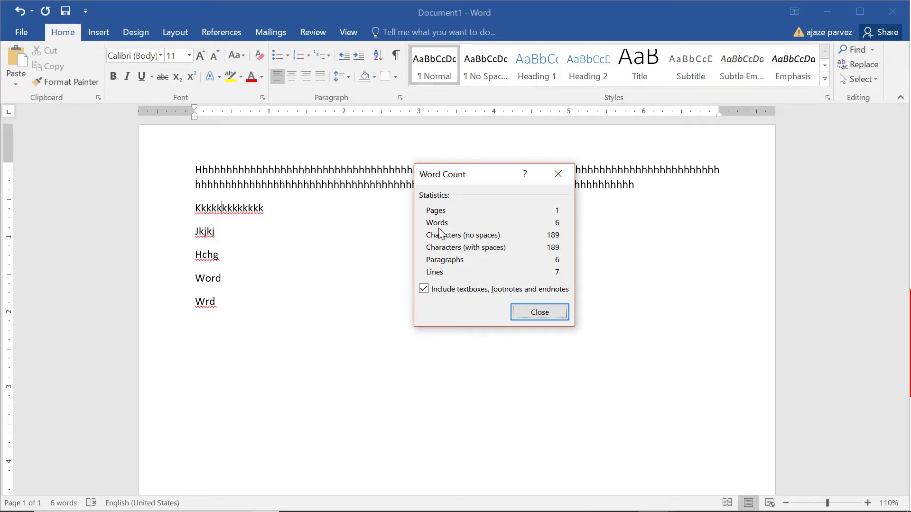
{"action": "left_click", "coordinate": [558, 174]}
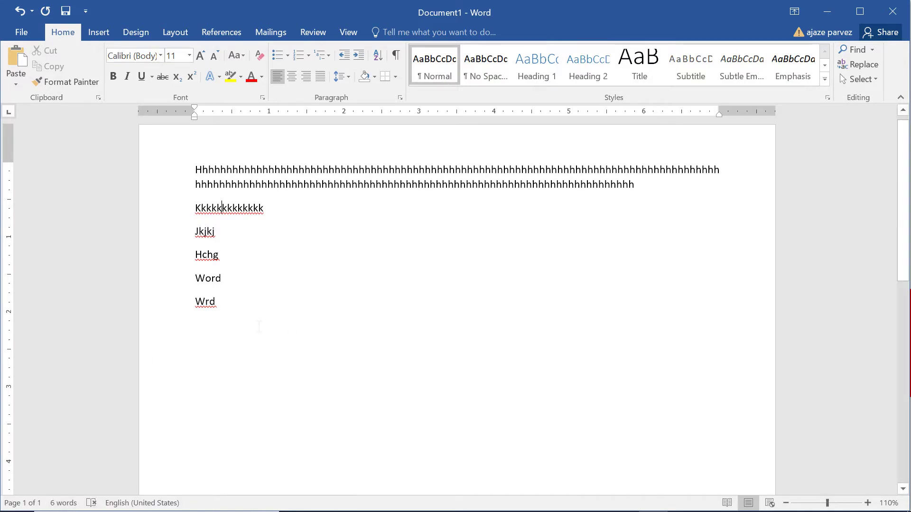
Step: Advance the slideshow to the instruction on creating a new document, and return to Word to view the document's file information
{"action": "key", "text": "alt+Tab"}
{"action": "key", "text": "Right"}
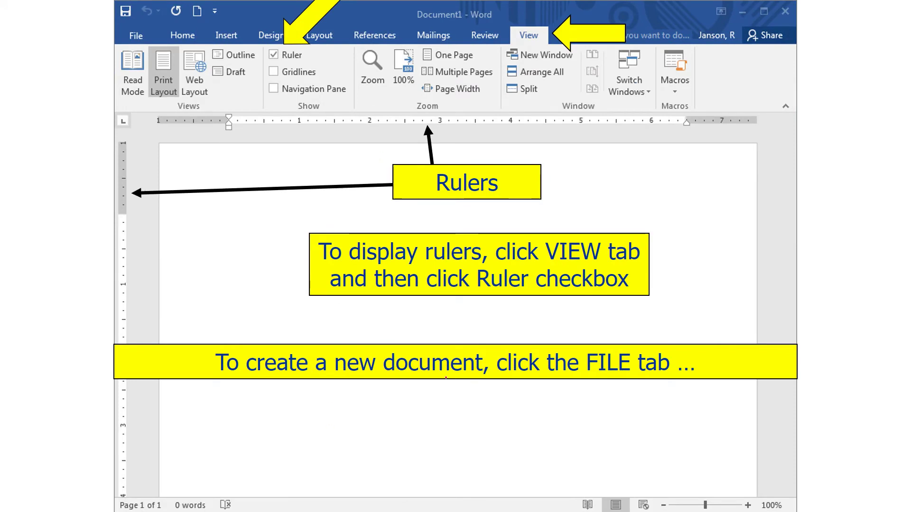
{"action": "key", "text": "alt+Tab"}
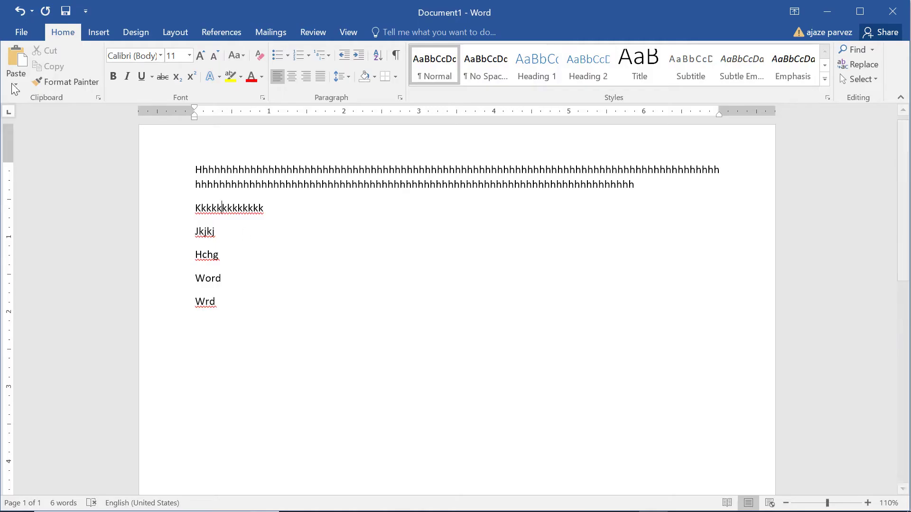
{"action": "left_click", "coordinate": [24, 34]}
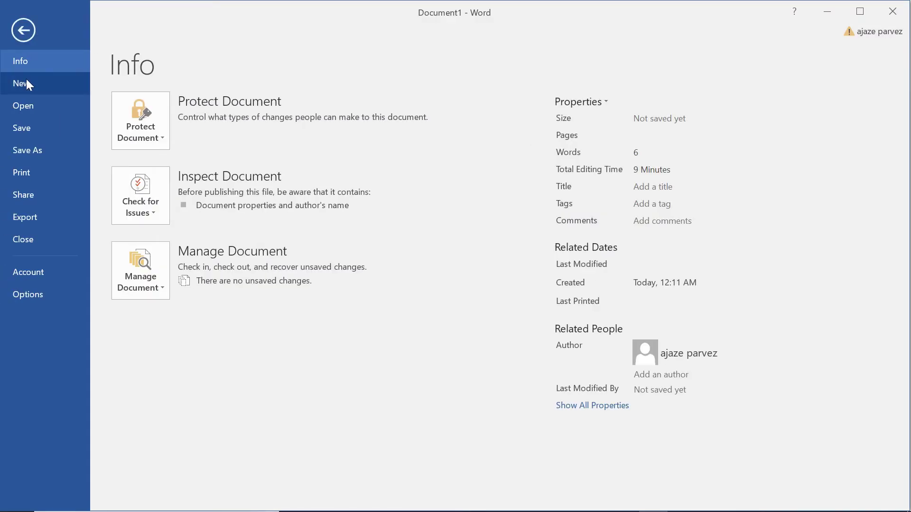
{"action": "left_click", "coordinate": [22, 28]}
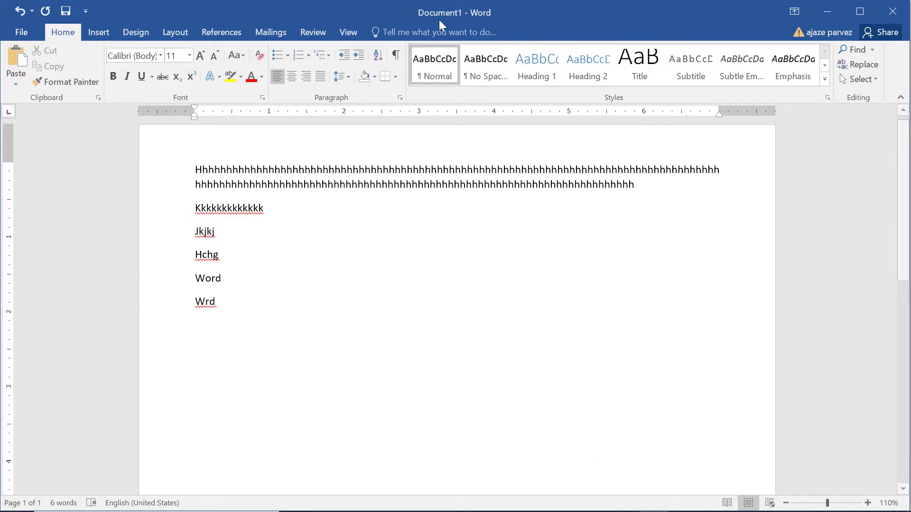
Step: Save the document as a Word document named "myfirst" in the "latest" folder
{"action": "left_click", "coordinate": [31, 36]}
{"action": "left_click", "coordinate": [33, 128]}
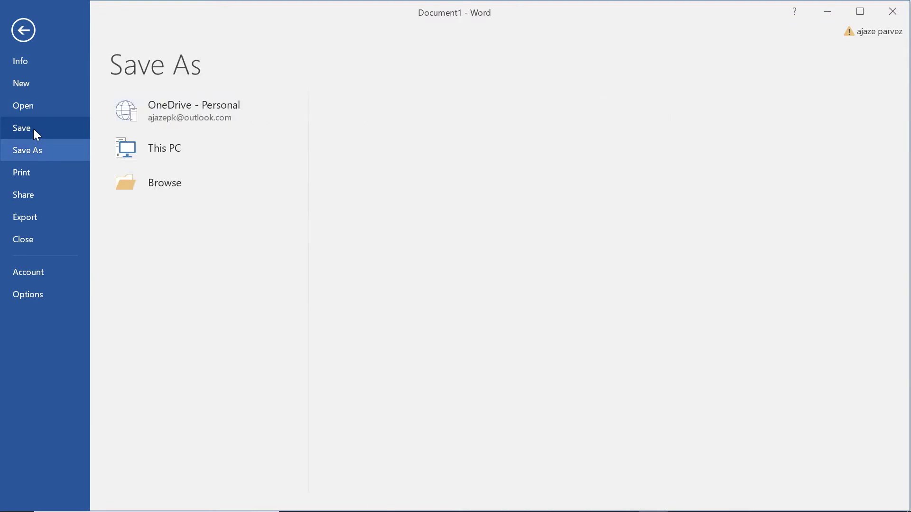
{"action": "left_click", "coordinate": [187, 236]}
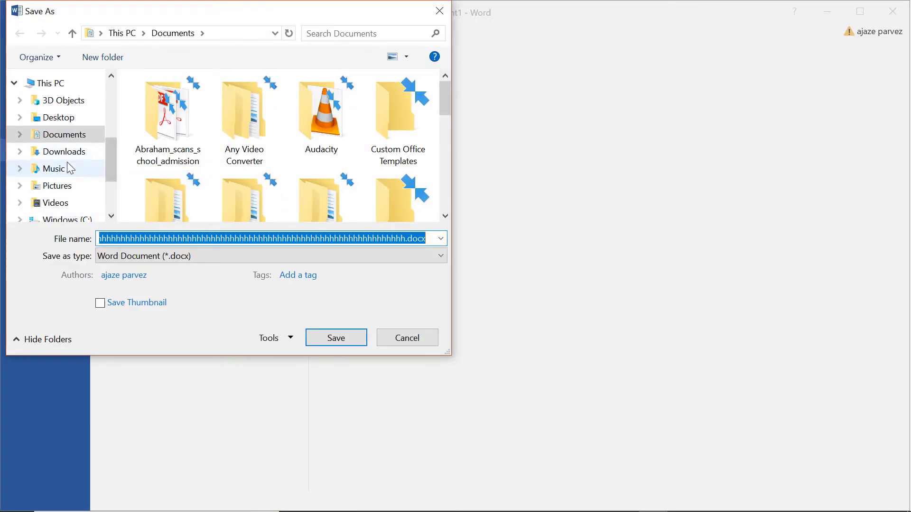
{"action": "scroll", "coordinate": [67, 161], "scroll_direction": "up", "scroll_amount": 1}
{"action": "left_click", "coordinate": [68, 81]}
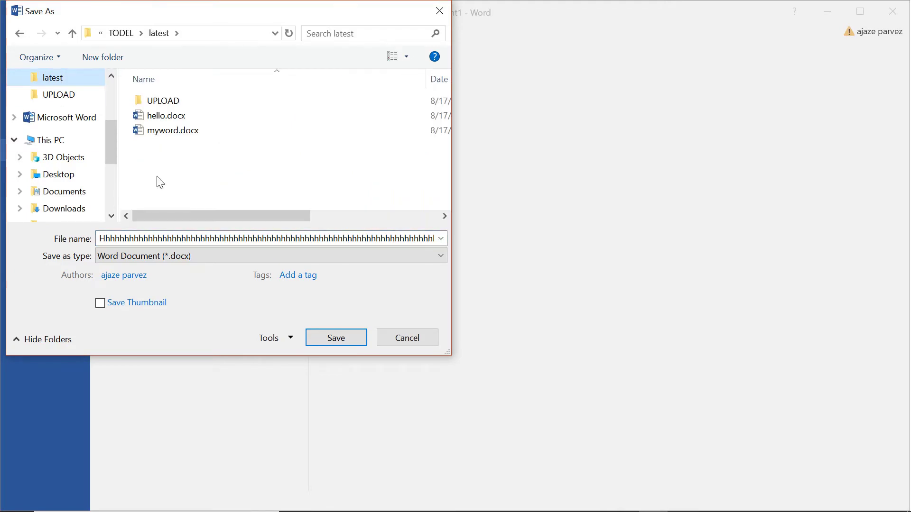
{"action": "left_click", "coordinate": [223, 241]}
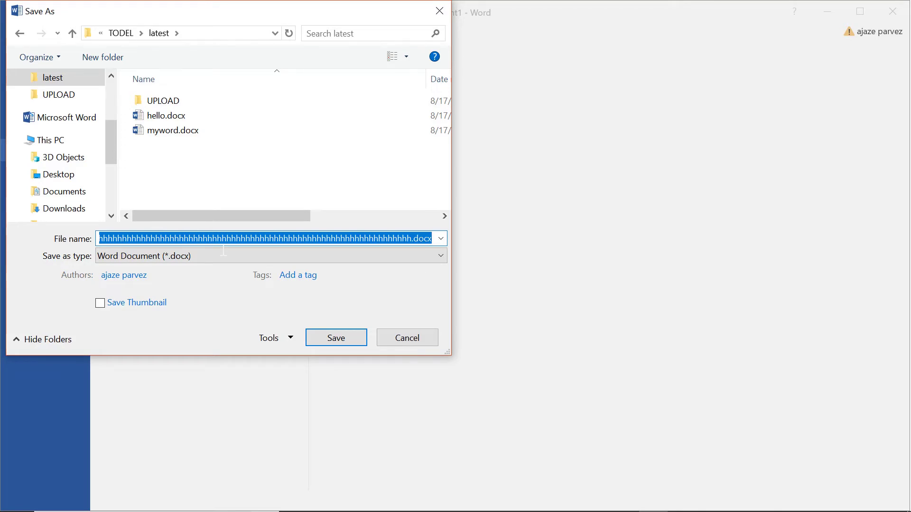
{"action": "type", "text": "my"}
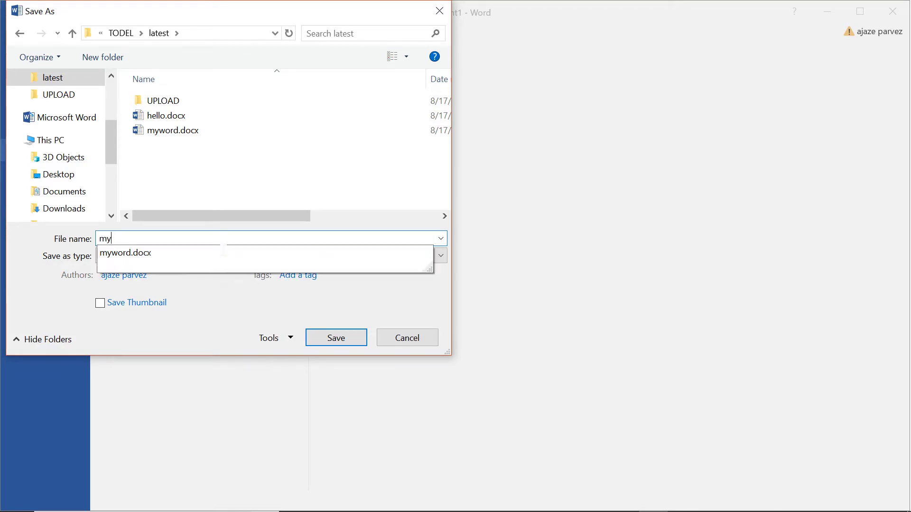
{"action": "type", "text": "first"}
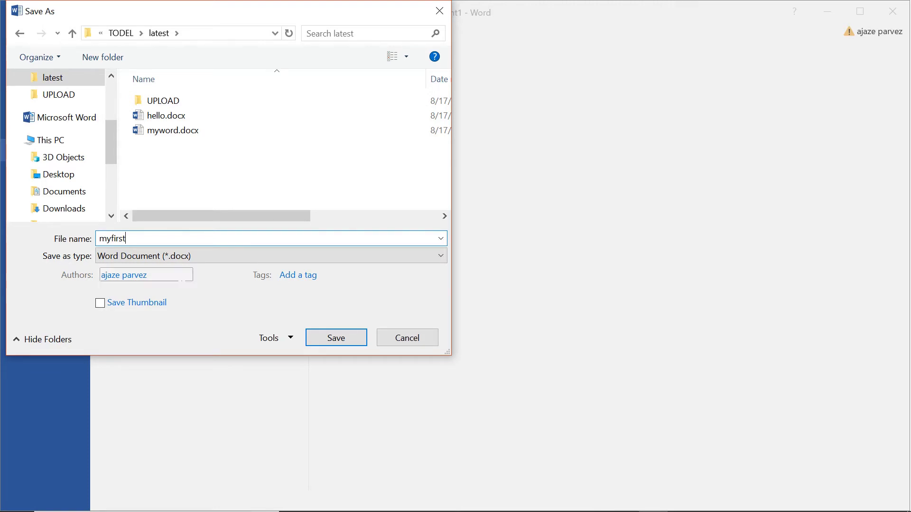
{"action": "left_click", "coordinate": [349, 337]}
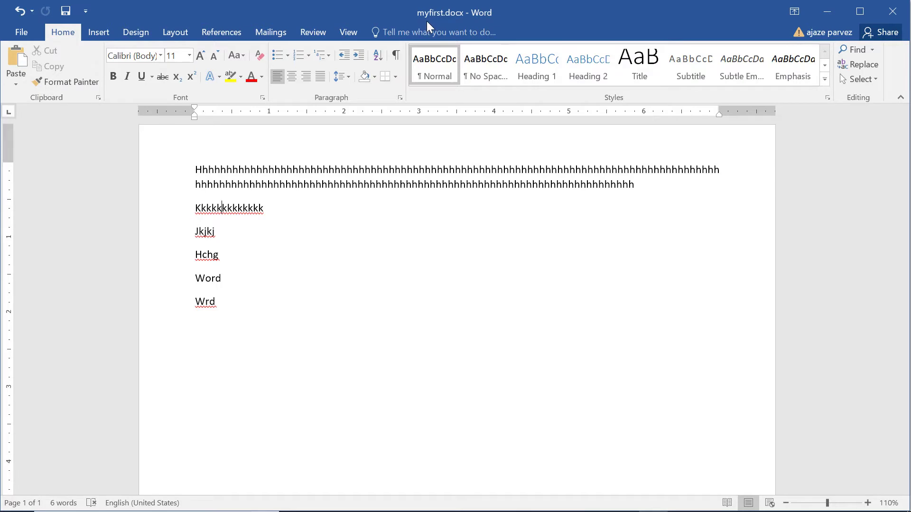
Step: Create a new blank document
{"action": "left_click", "coordinate": [12, 32]}
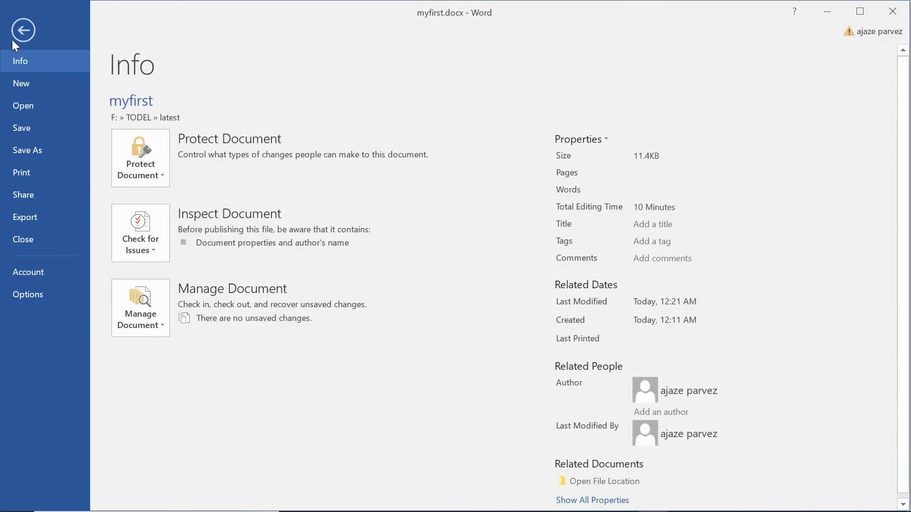
{"action": "left_click", "coordinate": [26, 88]}
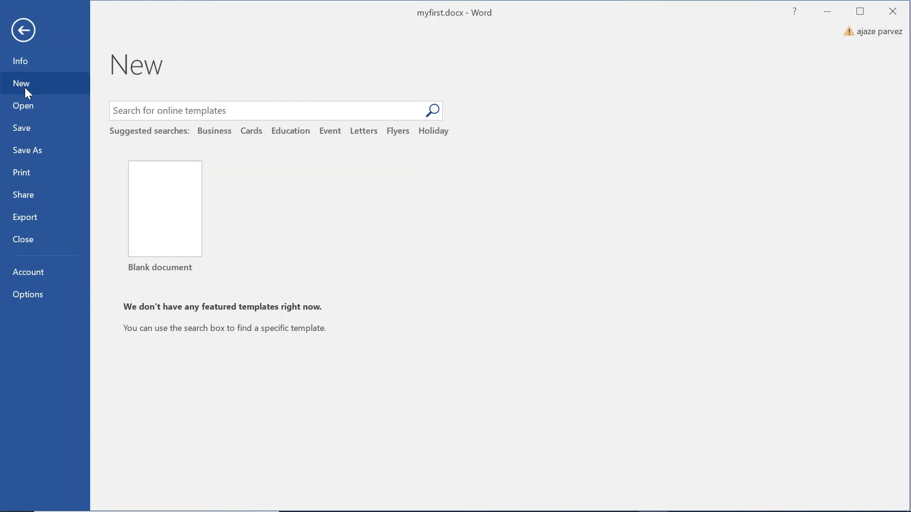
{"action": "left_click", "coordinate": [143, 201]}
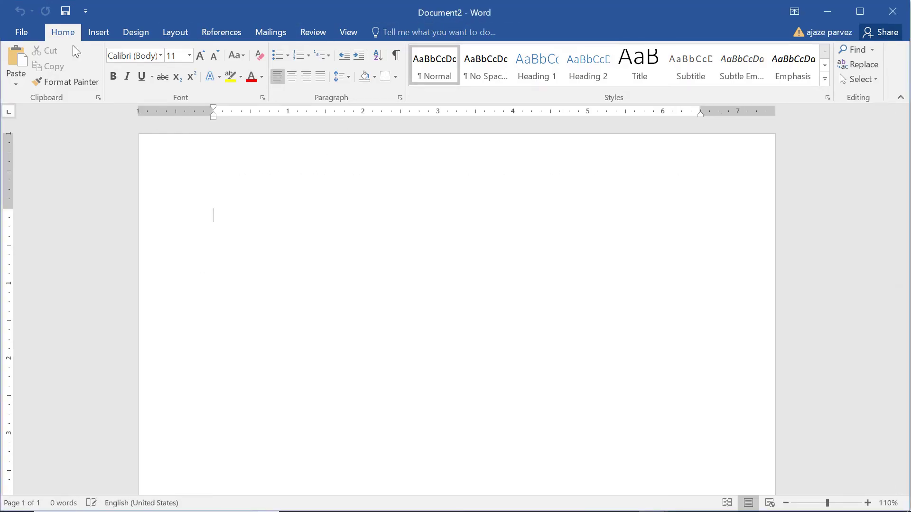
Step: Look at the new document's file information and return to enter the text "zkjakjds" on the blank page
{"action": "left_click", "coordinate": [26, 33]}
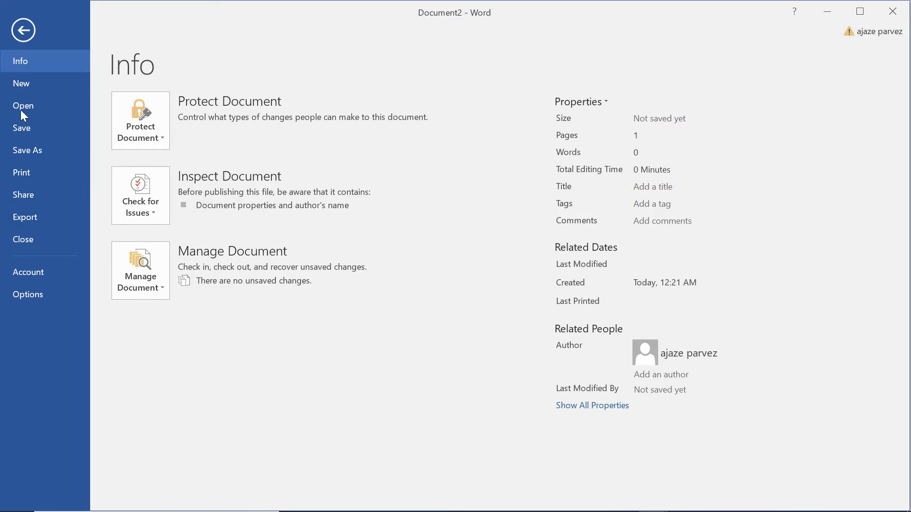
{"action": "left_click", "coordinate": [27, 35]}
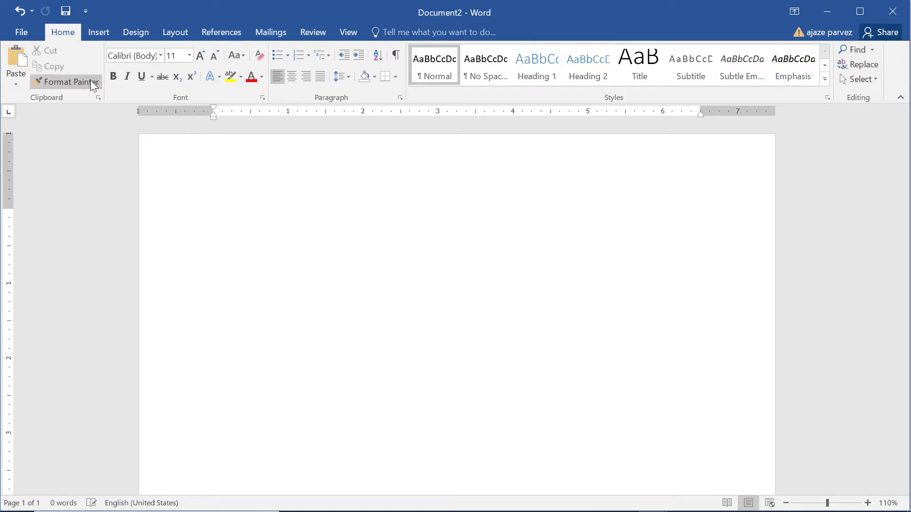
{"action": "type", "text": "zkjakjds"}
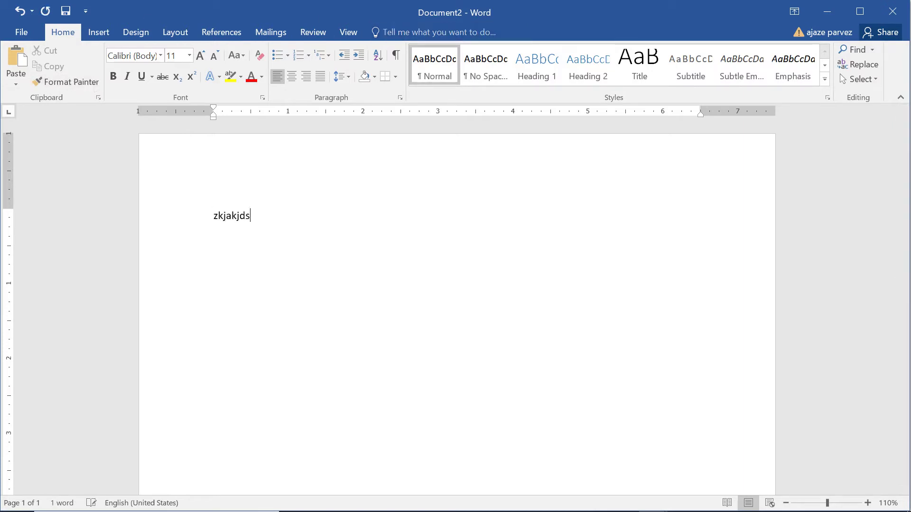
Step: Save the document as the Word document "zkjakjds.docx" in the "latest" folder
{"action": "left_click", "coordinate": [23, 37]}
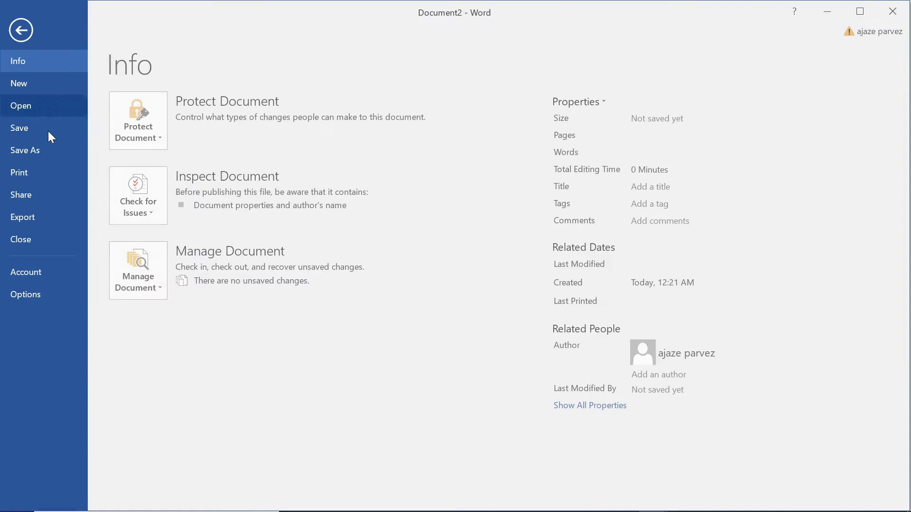
{"action": "left_click", "coordinate": [31, 149]}
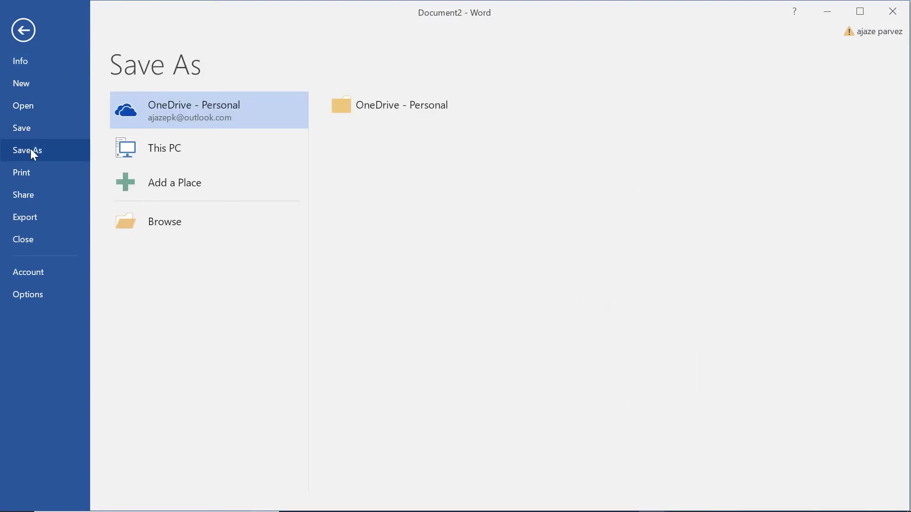
{"action": "left_click", "coordinate": [149, 215]}
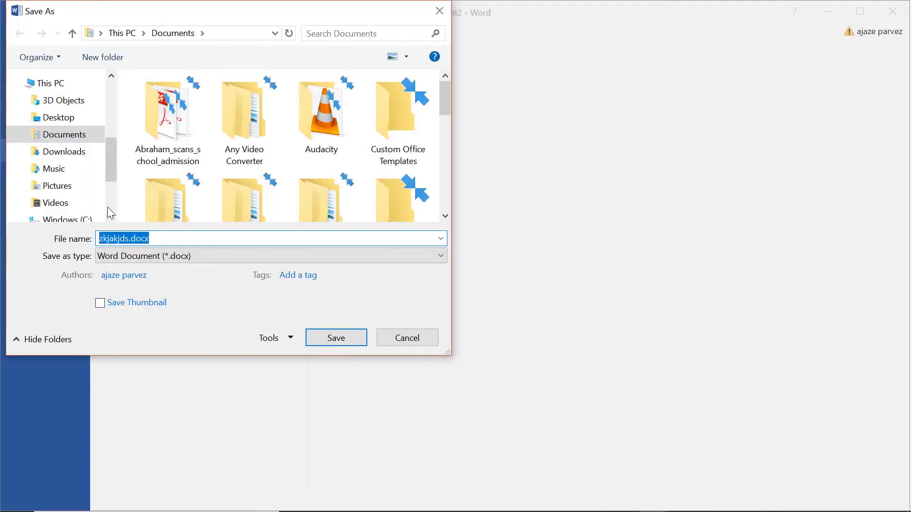
{"action": "scroll", "coordinate": [68, 109], "scroll_direction": "up", "scroll_amount": 2}
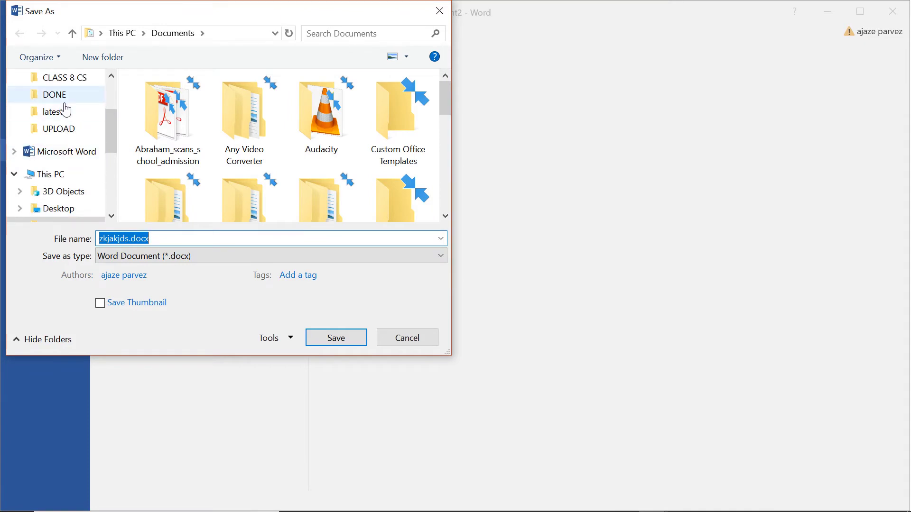
{"action": "left_click", "coordinate": [60, 112]}
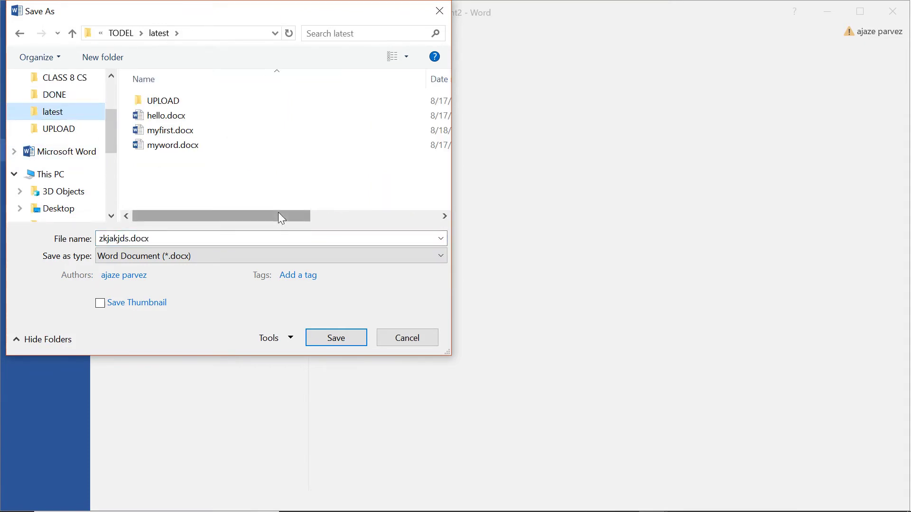
{"action": "left_click", "coordinate": [357, 339]}
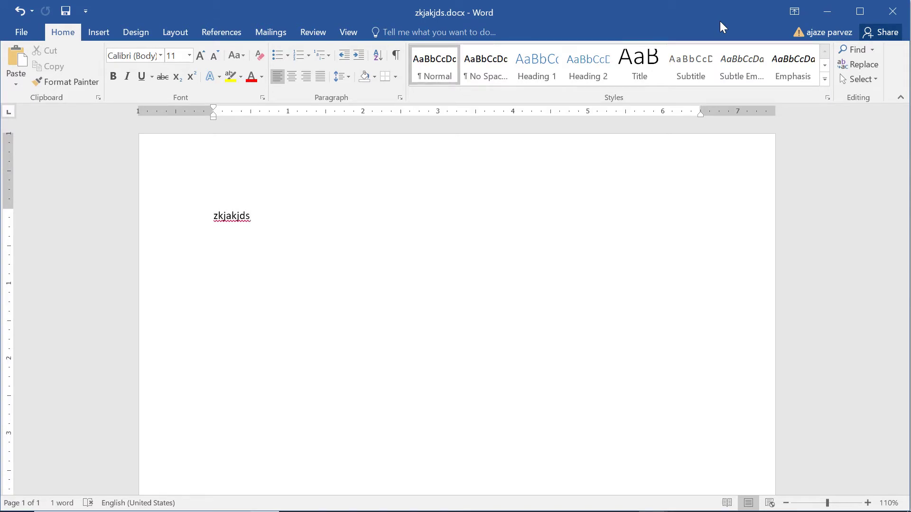
Step: Switch to the PowerPoint slideshow to show Word's default assumptions for new documents, and return to the zkjakjds document in Word
{"action": "key", "text": "alt+Tab"}
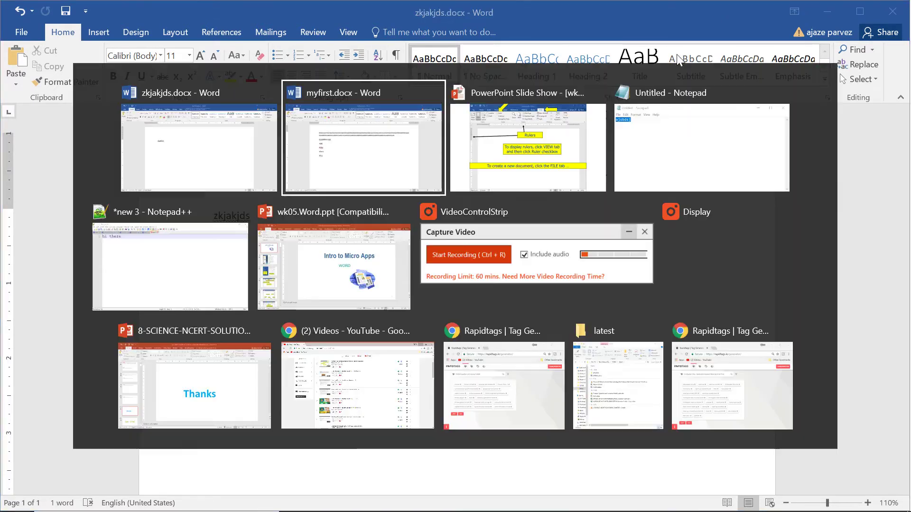
{"action": "key", "text": "alt+Tab"}
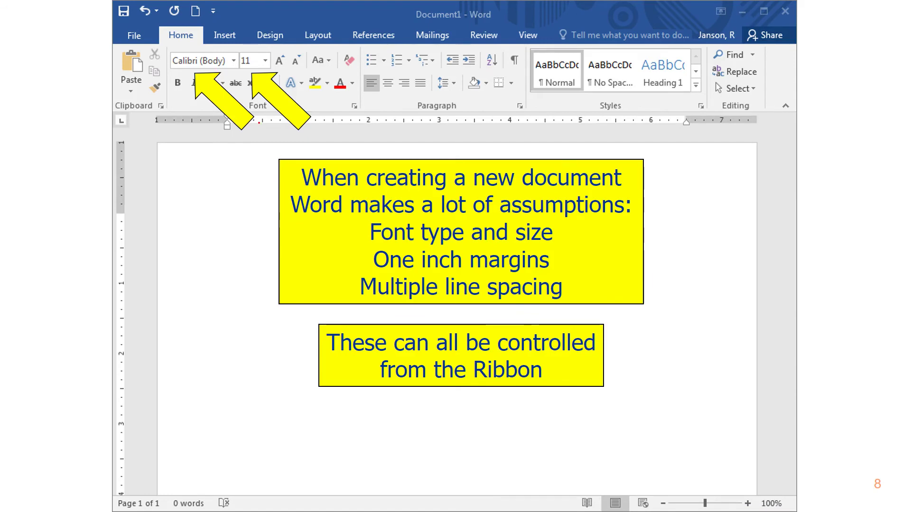
{"action": "key", "text": "alt+Tab"}
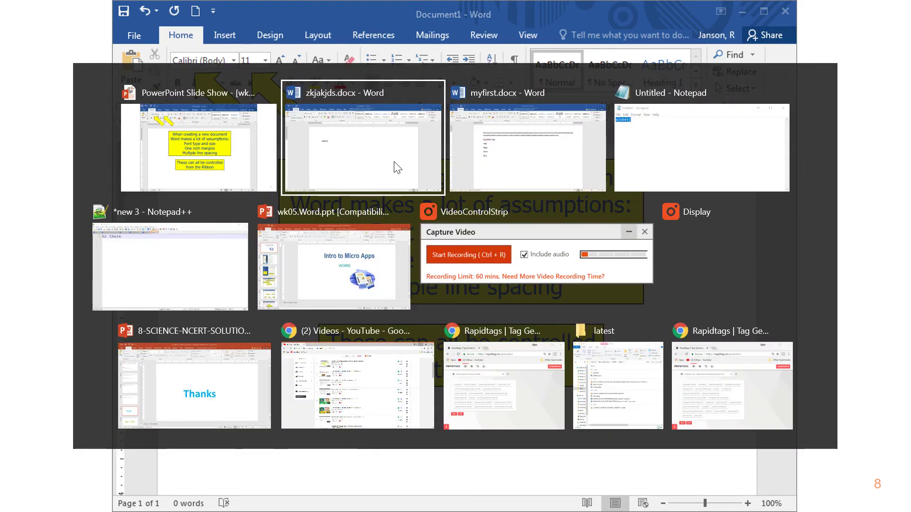
{"action": "left_click", "coordinate": [396, 168]}
Step: Create another blank document from the zkjakjds document
{"action": "left_click", "coordinate": [21, 33]}
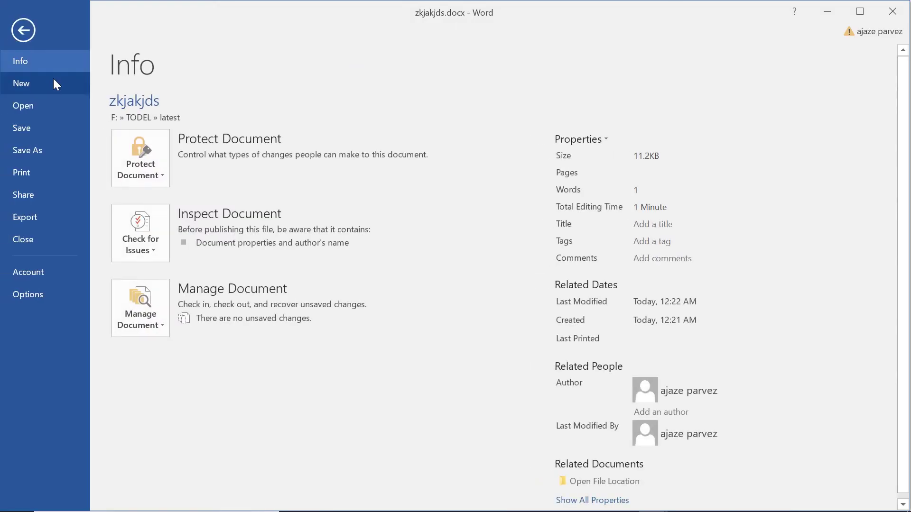
{"action": "left_click", "coordinate": [35, 83]}
{"action": "left_click", "coordinate": [161, 226]}
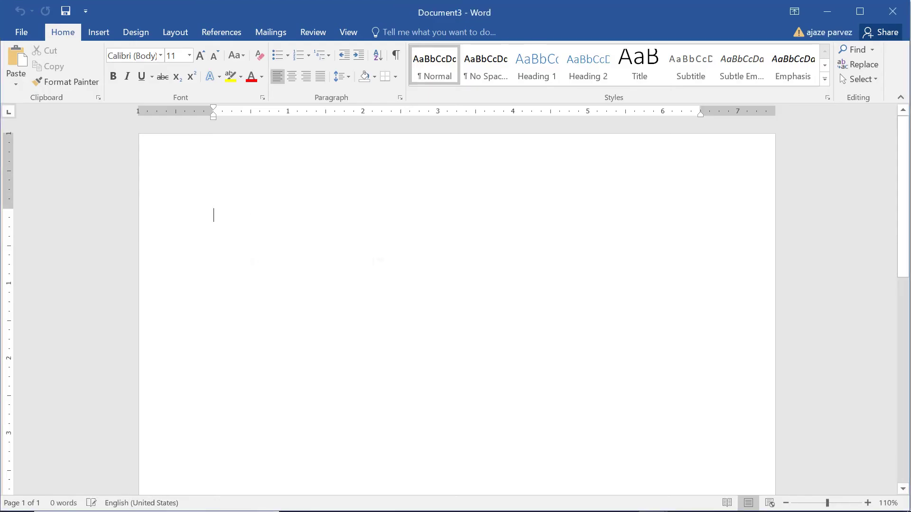
Step: Enter the text "Microsoft word" on the first line of the blank document
{"action": "scroll", "coordinate": [374, 260], "scroll_direction": "up", "scroll_amount": 2}
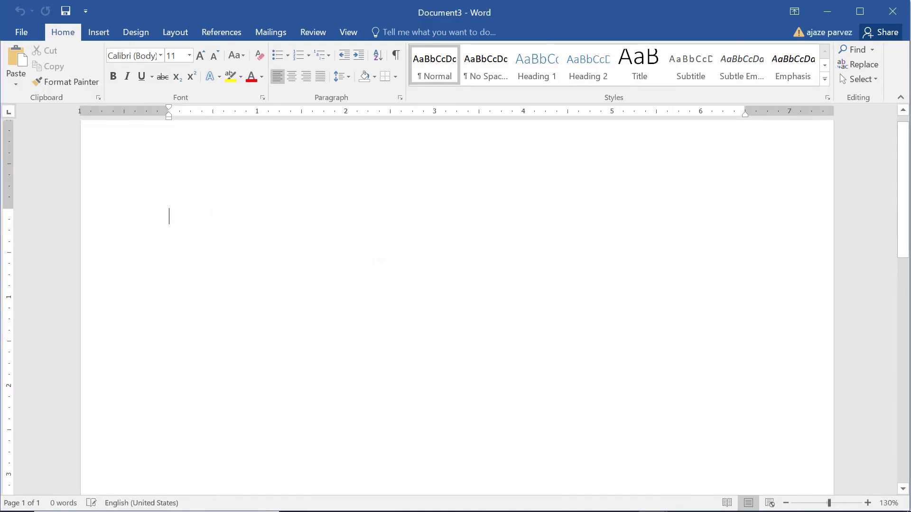
{"action": "type", "text": "mic"}
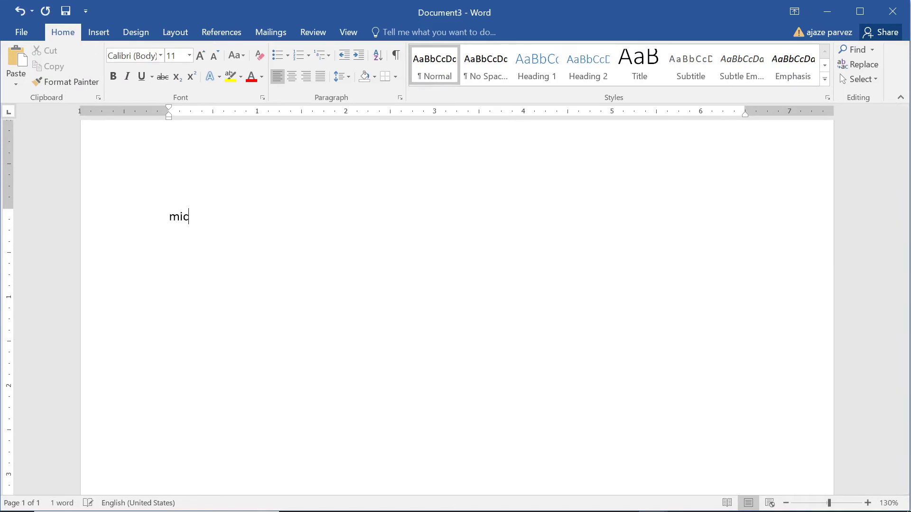
{"action": "type", "text": "rosoft word"}
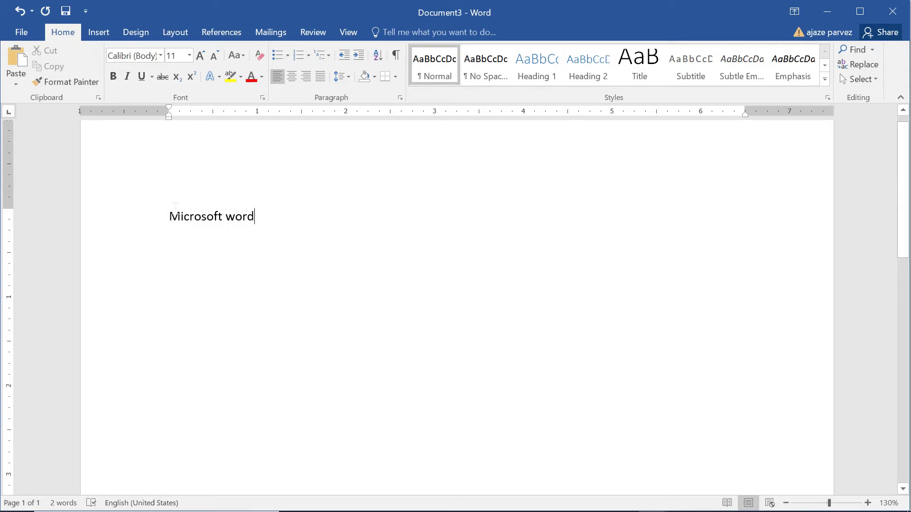
Step: Format the "Microsoft word" text in the Algerian font at size 26
{"action": "left_click_drag", "start_coordinate": [174, 233], "coordinate": [265, 220]}
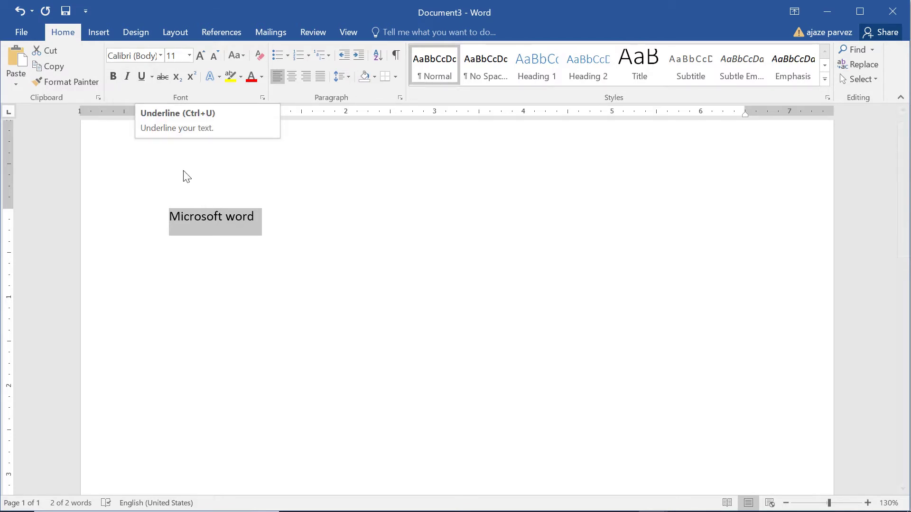
{"action": "left_click", "coordinate": [216, 233]}
{"action": "left_click_drag", "start_coordinate": [256, 223], "coordinate": [156, 233]}
{"action": "left_click", "coordinate": [169, 218]}
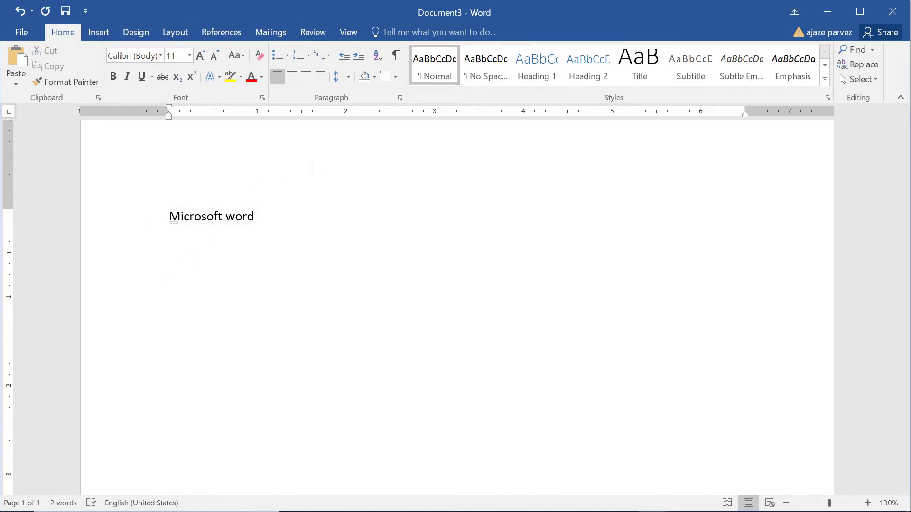
{"action": "left_click_drag", "start_coordinate": [171, 219], "coordinate": [254, 217]}
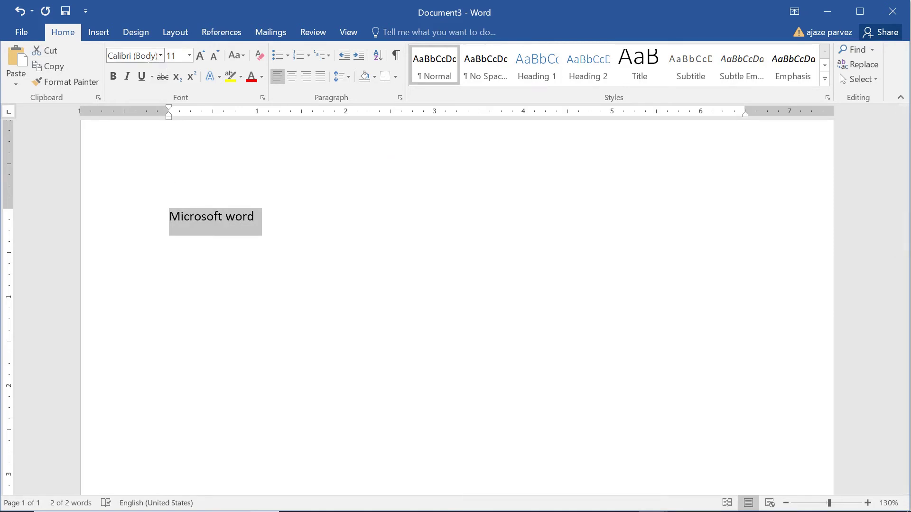
{"action": "left_click", "coordinate": [161, 56]}
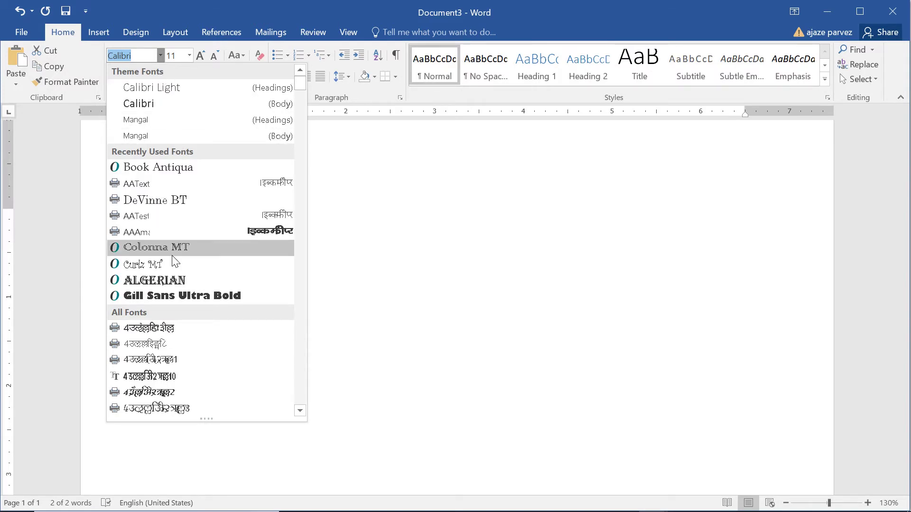
{"action": "left_click", "coordinate": [176, 281]}
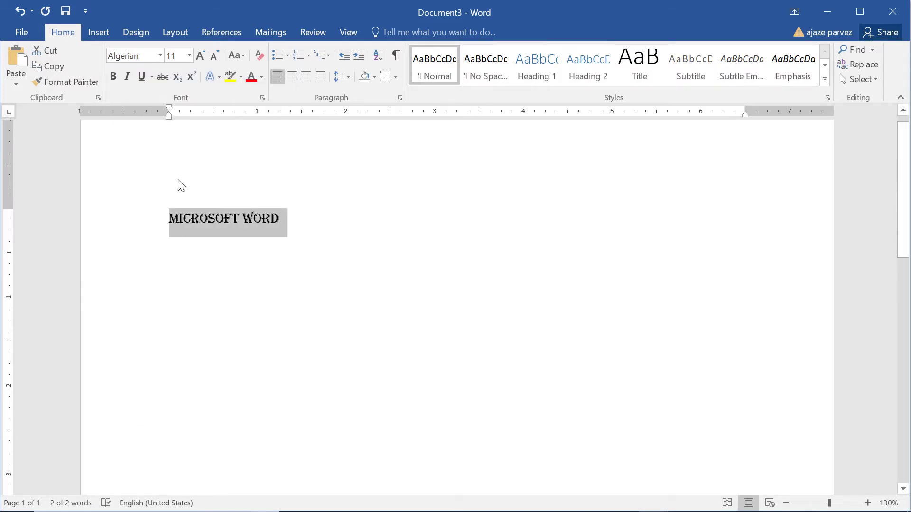
{"action": "left_click", "coordinate": [190, 55]}
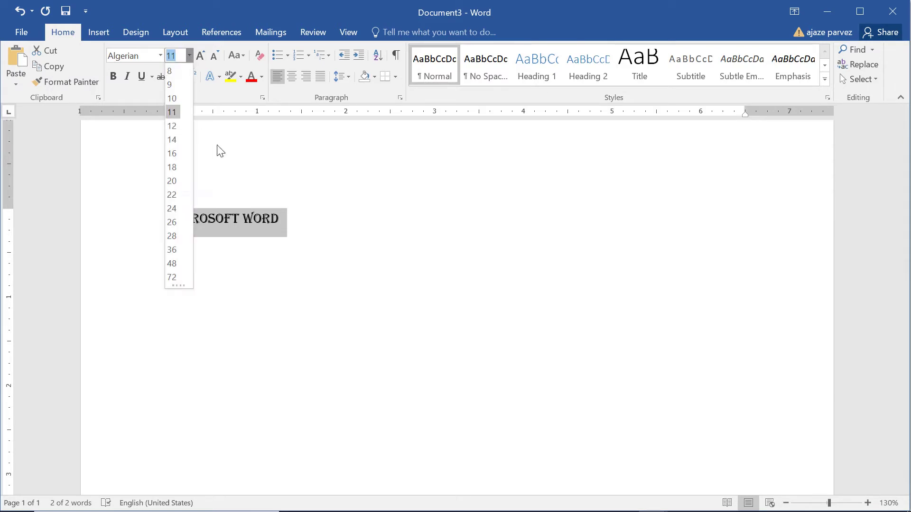
{"action": "left_click", "coordinate": [176, 222]}
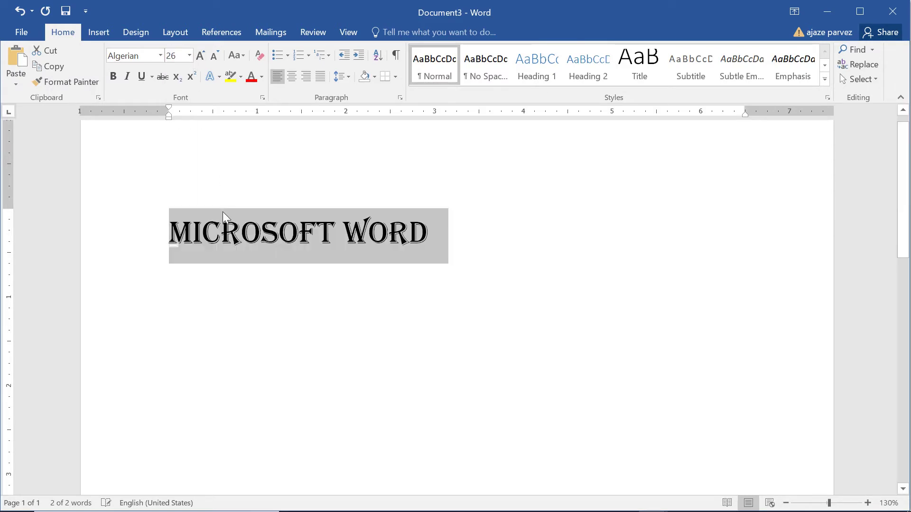
Step: Grow and shrink the "Microsoft word" text stepwise, twice up to size 72 and back down, finishing at size 36
{"action": "left_click", "coordinate": [200, 57]}
{"action": "left_click", "coordinate": [201, 57]}
{"action": "left_click", "coordinate": [200, 57]}
{"action": "left_click", "coordinate": [201, 57]}
{"action": "left_click", "coordinate": [215, 58]}
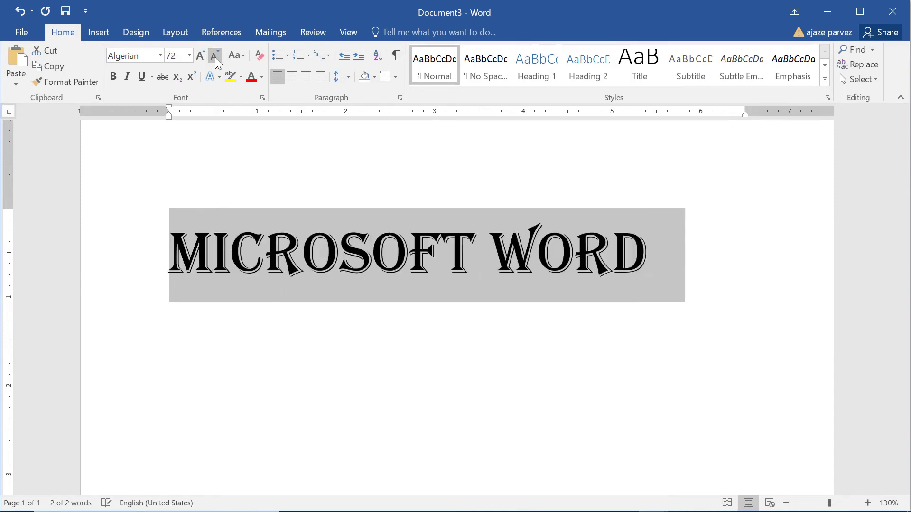
{"action": "left_click", "coordinate": [215, 57]}
{"action": "left_click", "coordinate": [215, 58]}
{"action": "left_click", "coordinate": [215, 58]}
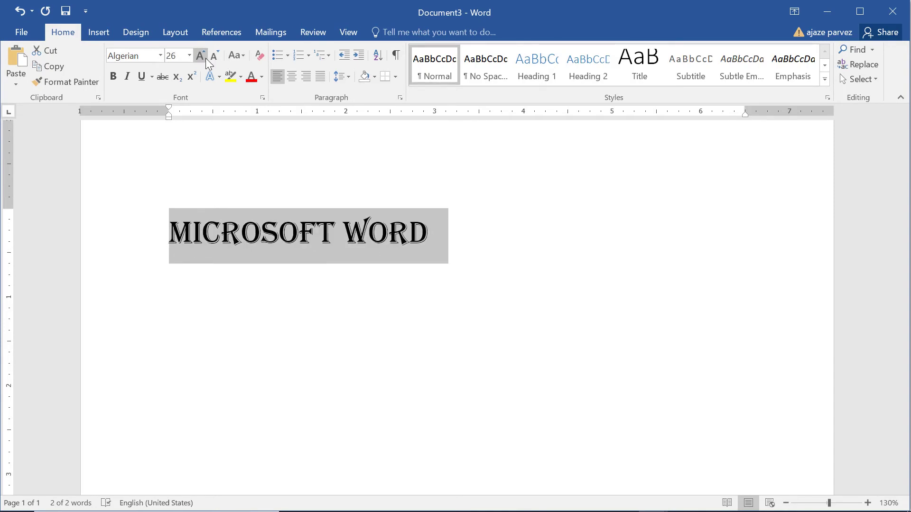
{"action": "left_click", "coordinate": [204, 59]}
{"action": "left_click", "coordinate": [203, 59]}
{"action": "left_click", "coordinate": [203, 59]}
{"action": "left_click", "coordinate": [203, 59]}
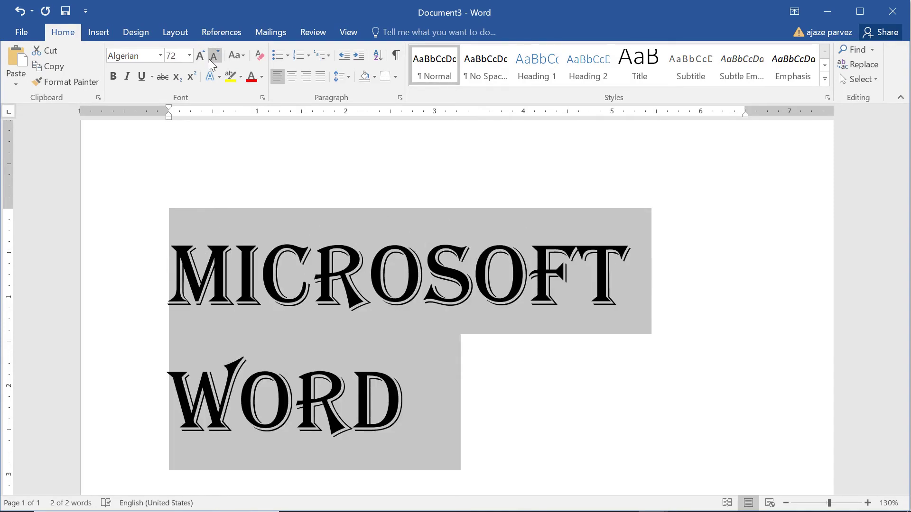
{"action": "left_click", "coordinate": [209, 59]}
{"action": "left_click", "coordinate": [209, 59]}
{"action": "left_click", "coordinate": [209, 58]}
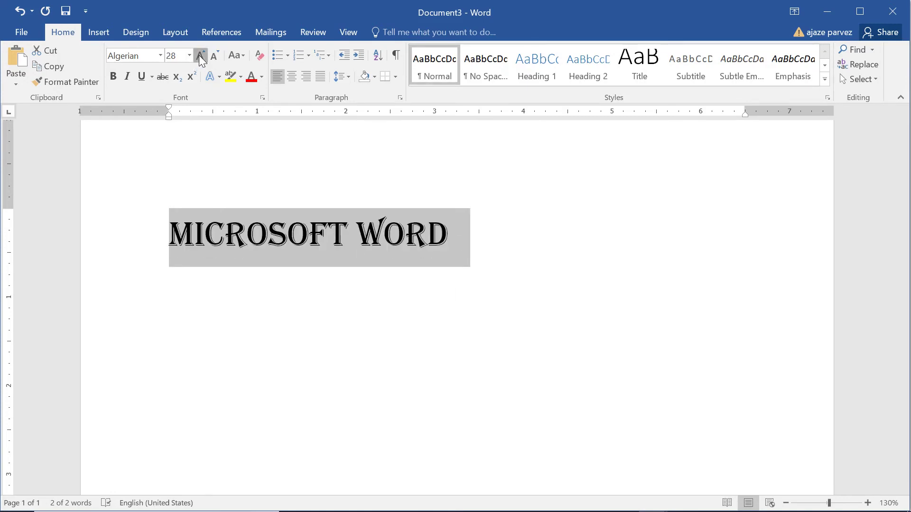
{"action": "left_click", "coordinate": [199, 56]}
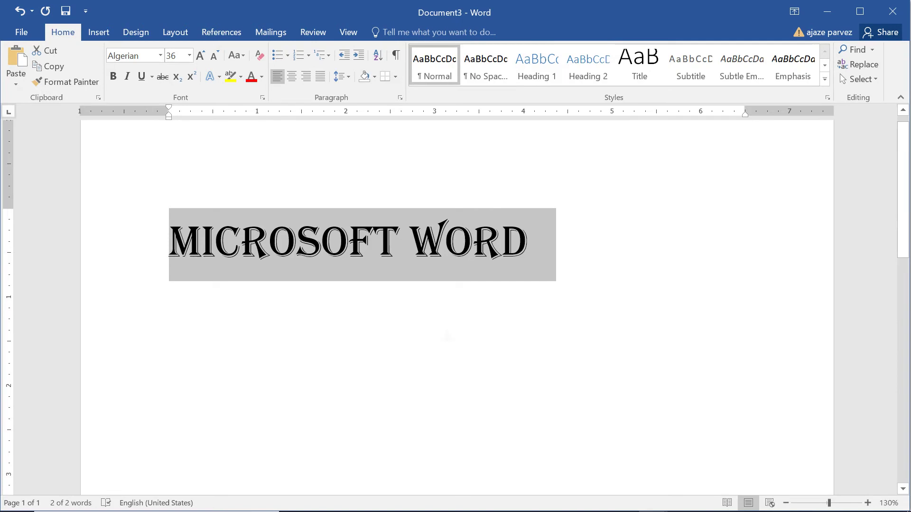
Step: Switch to the PowerPoint slideshow, advance to the slide on page margins, and return to Word
{"action": "key", "text": "alt+Tab"}
{"action": "key", "text": "alt+Tab"}
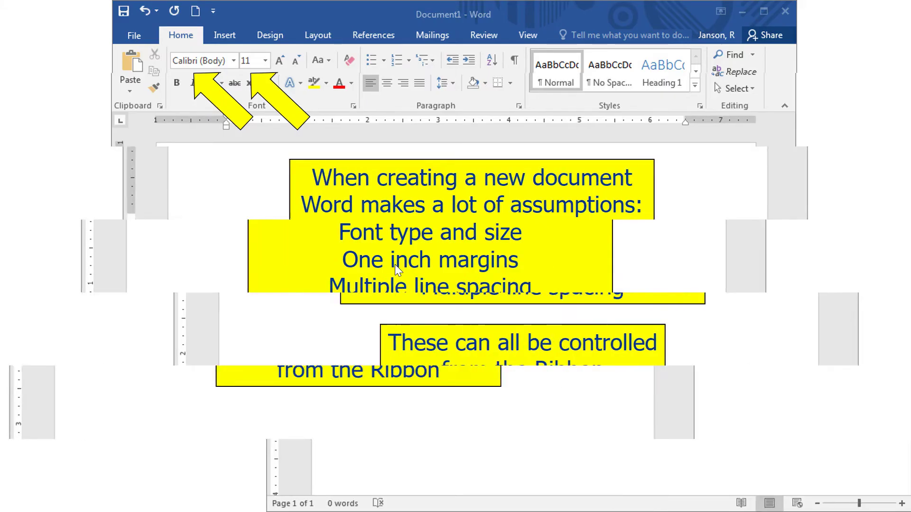
{"action": "key", "text": "Right"}
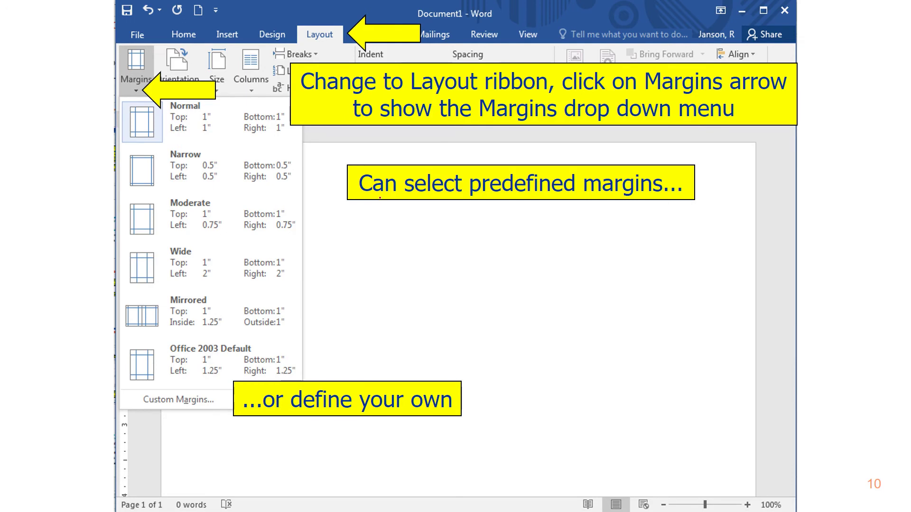
{"action": "key", "text": "Right"}
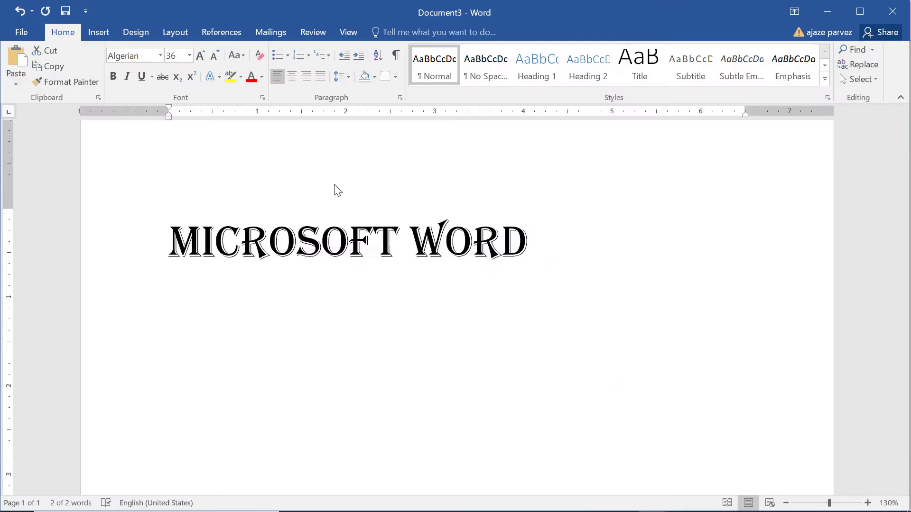
Step: Set a custom top page margin of 0.75" for the whole document
{"action": "key", "text": "ctrl+a"}
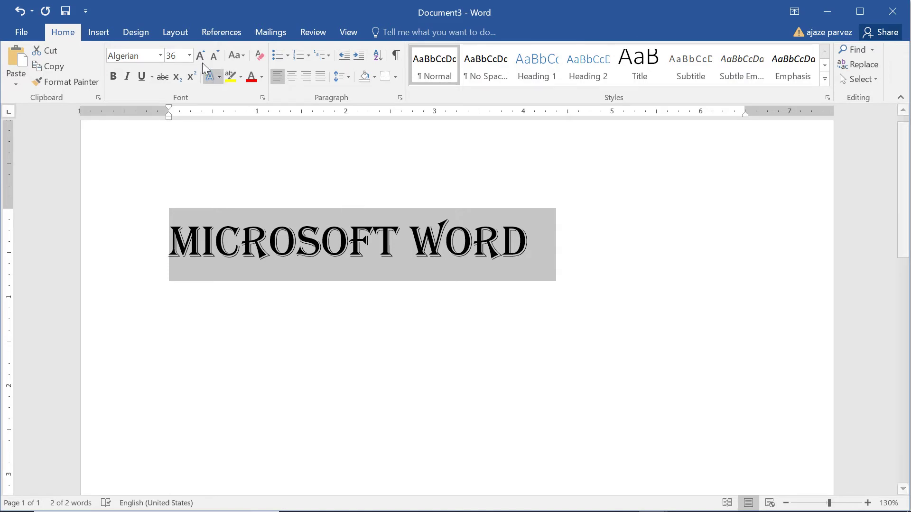
{"action": "left_click", "coordinate": [179, 33]}
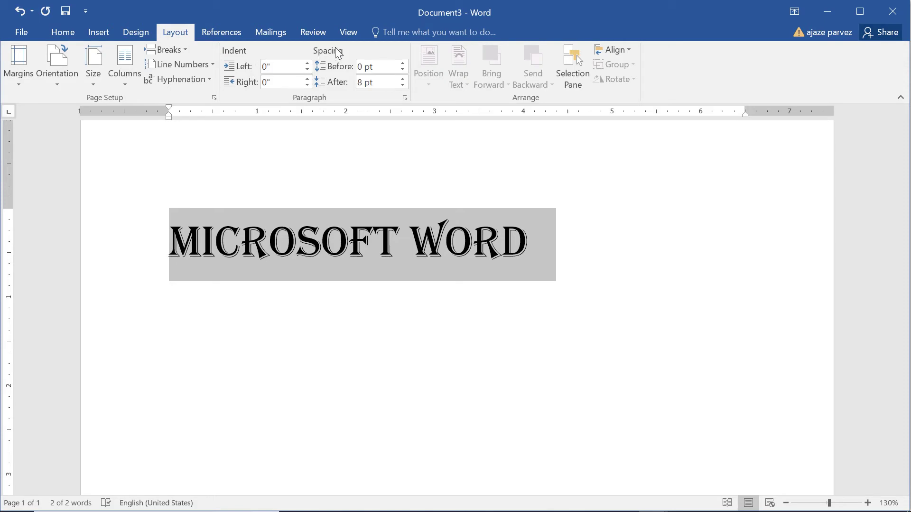
{"action": "left_click", "coordinate": [27, 83]}
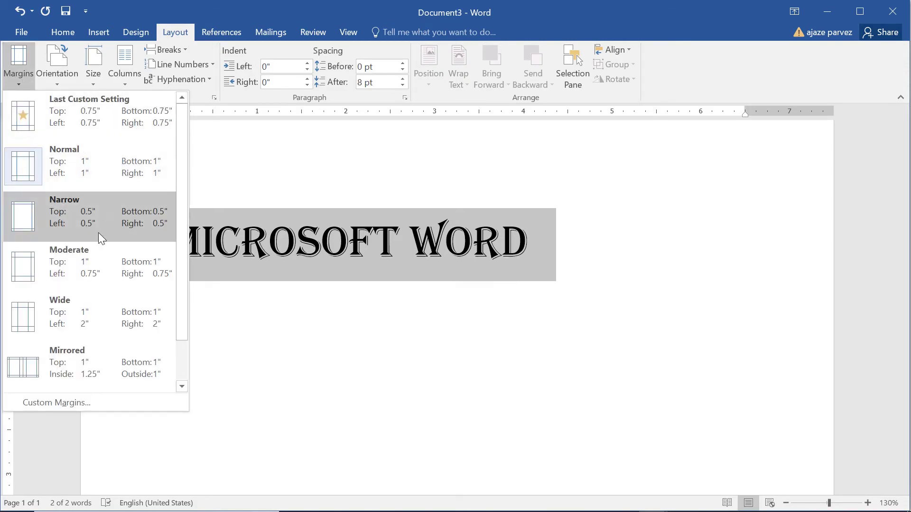
{"action": "left_click", "coordinate": [71, 405]}
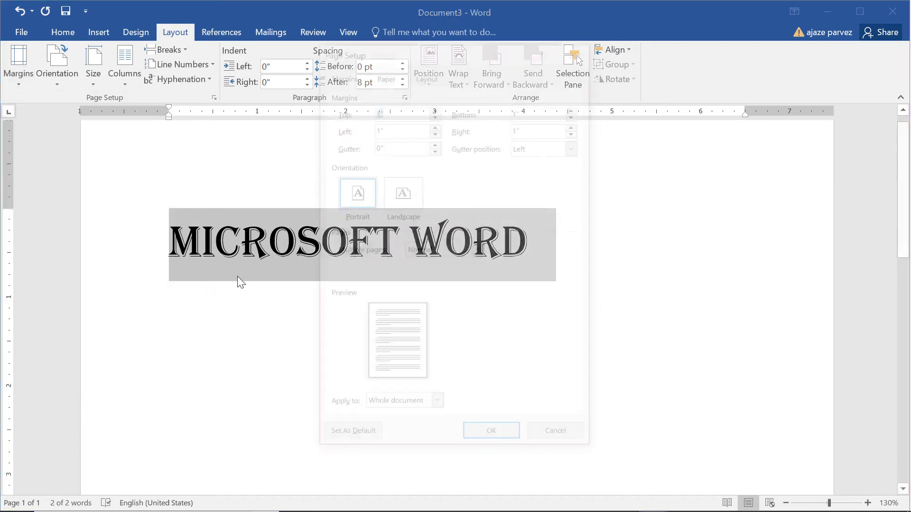
{"action": "left_click_drag", "start_coordinate": [396, 111], "coordinate": [362, 109]}
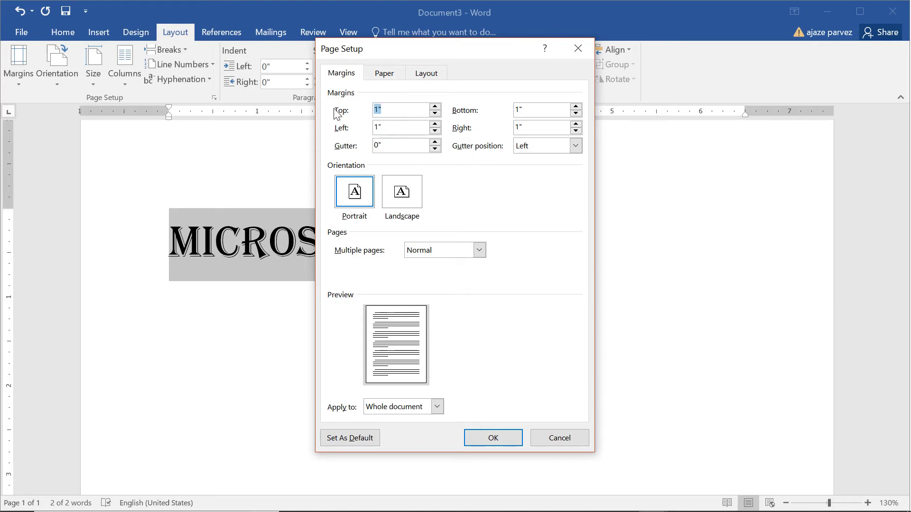
{"action": "type", "text": "0.75"}
{"action": "key", "text": "Return"}
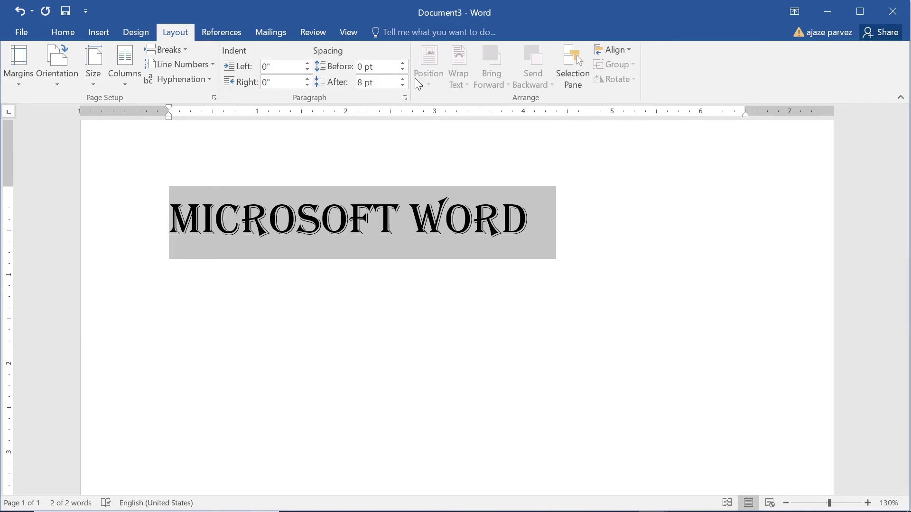
Step: Look at the paragraph settings of the heading and review the document's custom page margins
{"action": "left_click", "coordinate": [404, 98]}
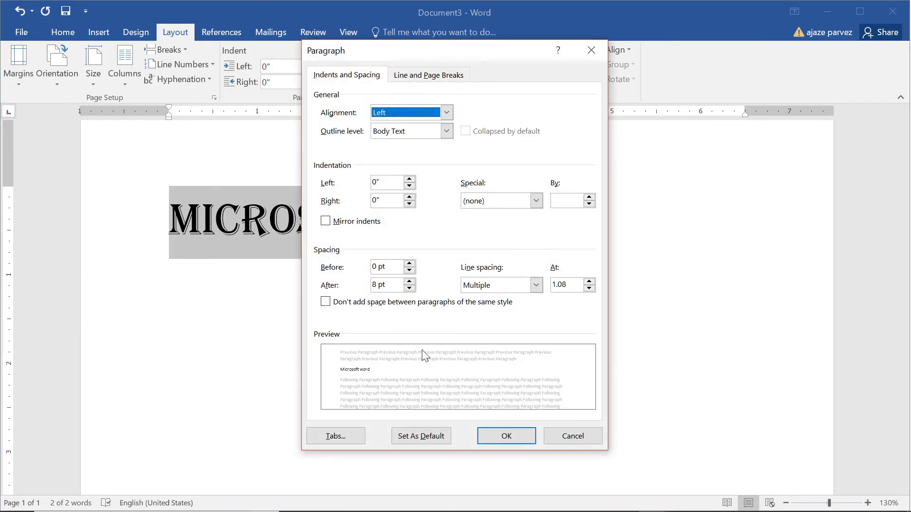
{"action": "left_click", "coordinate": [591, 51]}
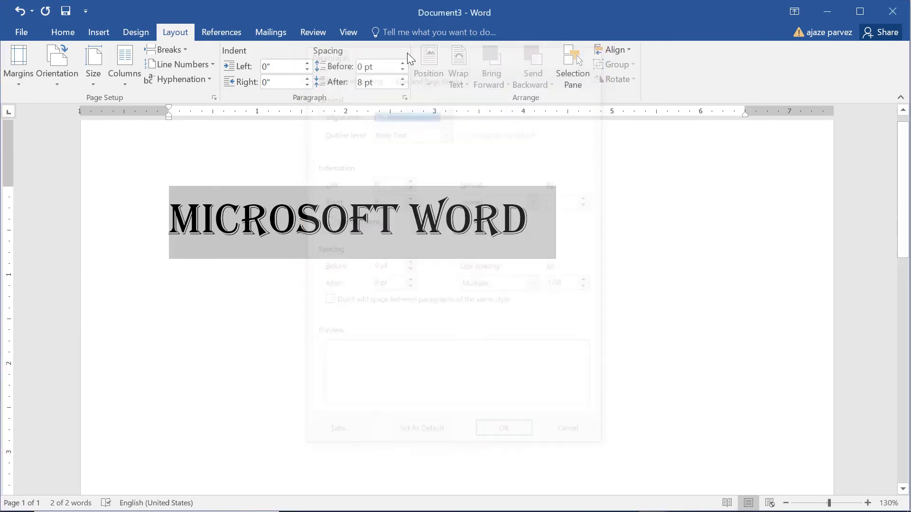
{"action": "left_click", "coordinate": [18, 66]}
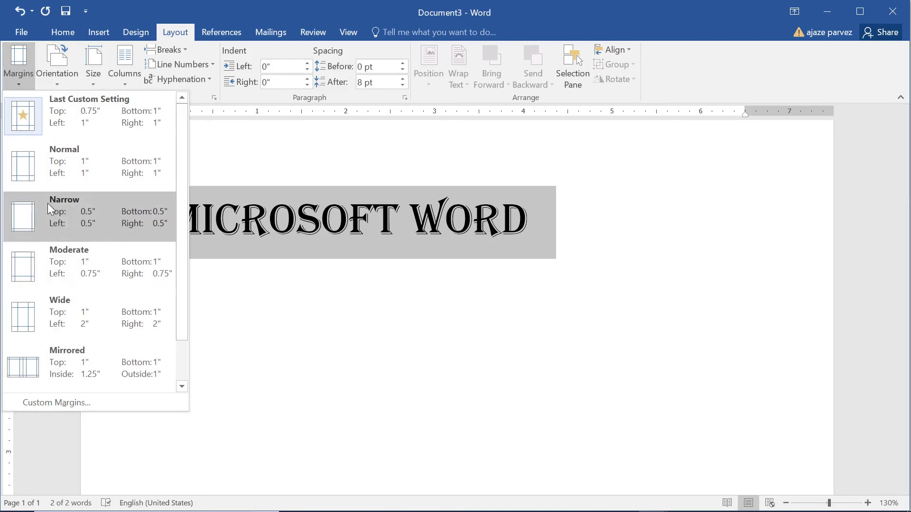
{"action": "left_click", "coordinate": [50, 401]}
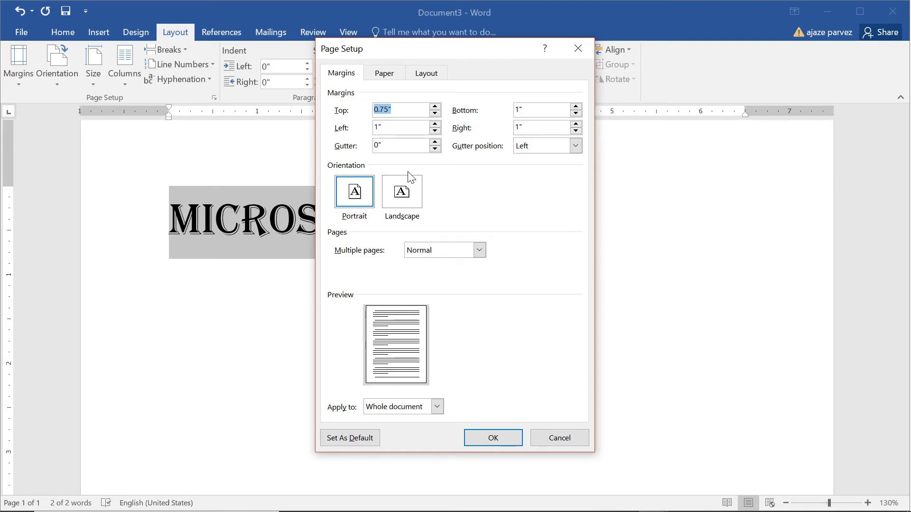
{"action": "key", "text": "Return"}
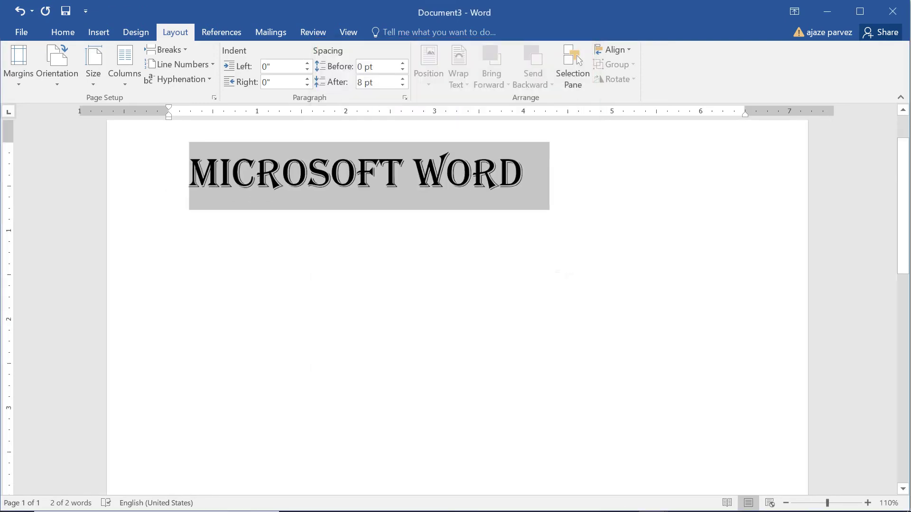
Step: Centre the "Microsoft word" paragraph and set its spacing to 6 pt before and 12 pt after
{"action": "scroll", "coordinate": [556, 271], "scroll_direction": "down", "scroll_amount": 4}
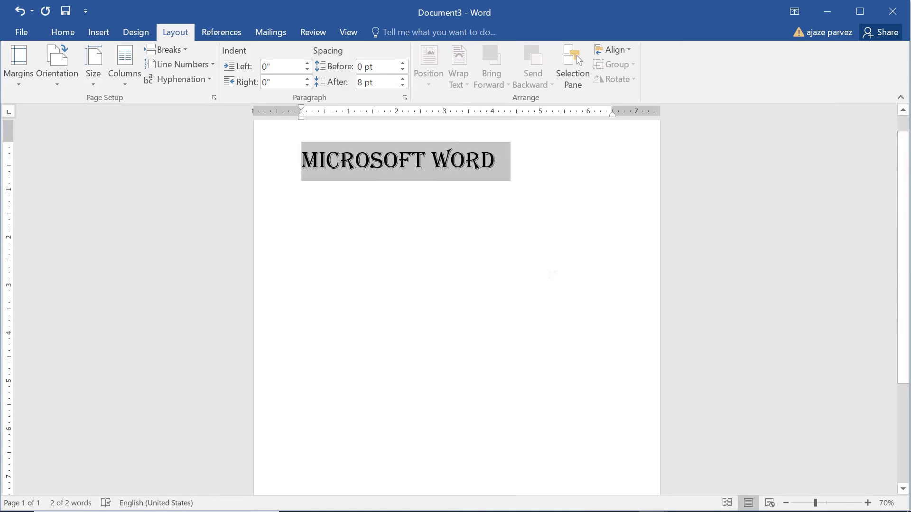
{"action": "scroll", "coordinate": [556, 272], "scroll_direction": "up", "scroll_amount": 1}
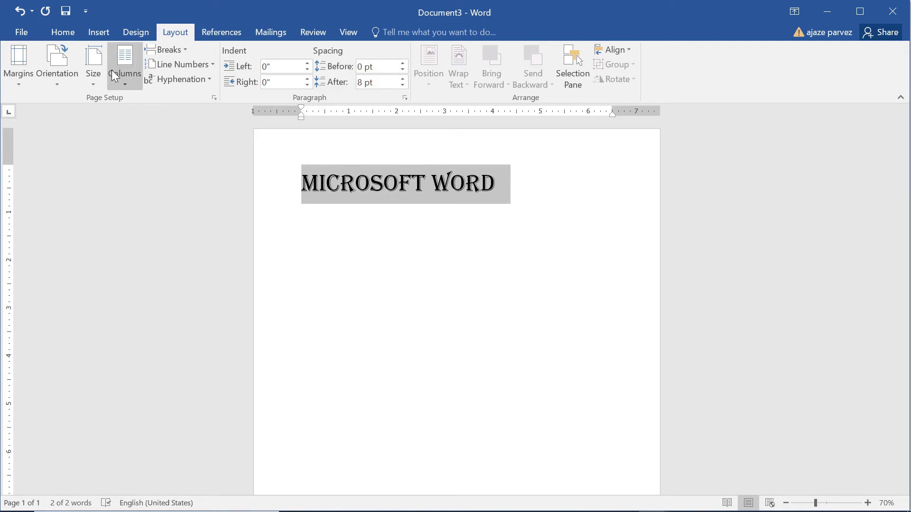
{"action": "left_click", "coordinate": [404, 98]}
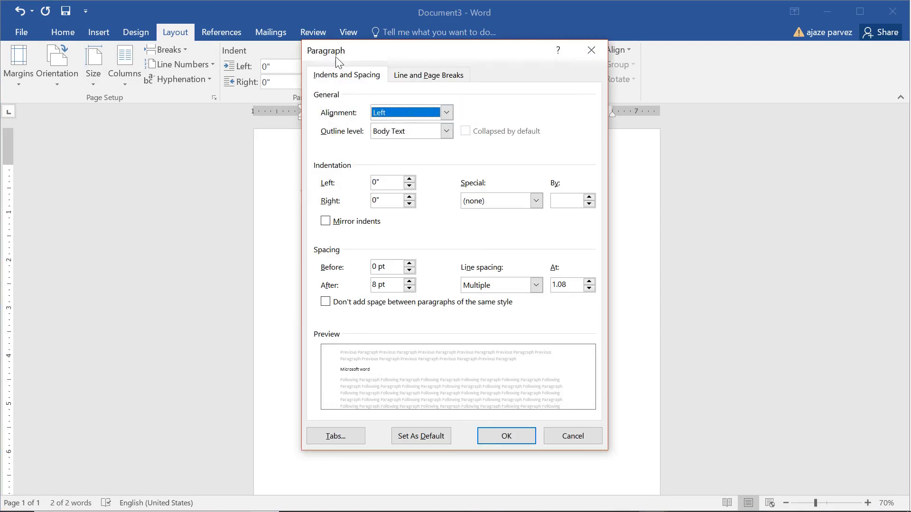
{"action": "left_click_drag", "start_coordinate": [337, 61], "coordinate": [426, 79]}
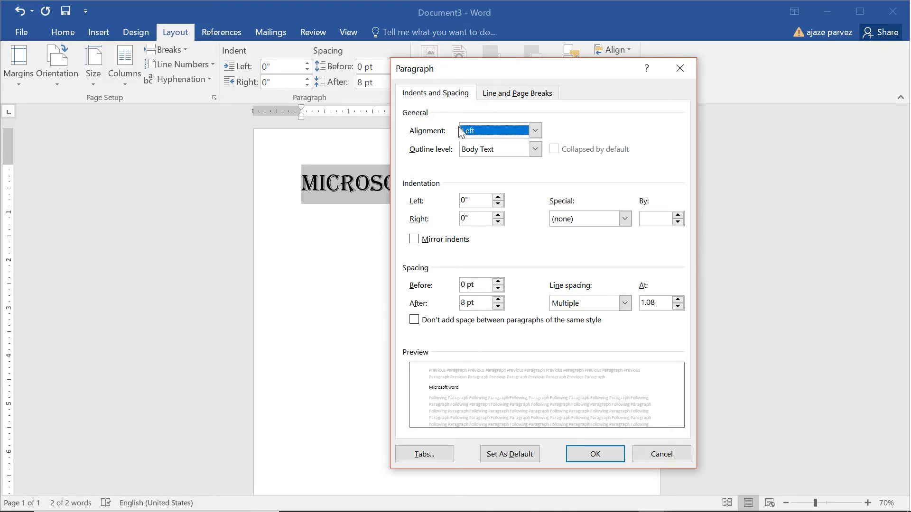
{"action": "left_click", "coordinate": [478, 131]}
{"action": "left_click", "coordinate": [484, 154]}
{"action": "left_click", "coordinate": [498, 282]}
{"action": "left_click", "coordinate": [498, 282]}
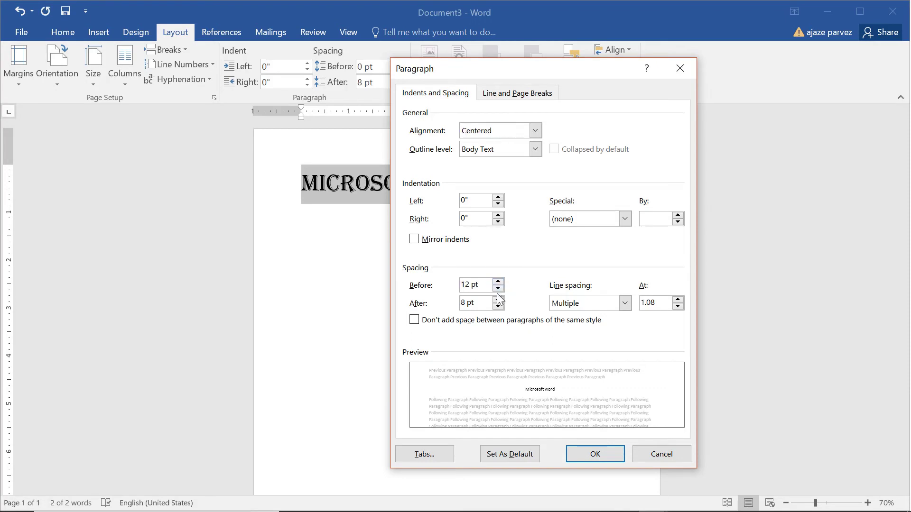
{"action": "left_click", "coordinate": [497, 288]}
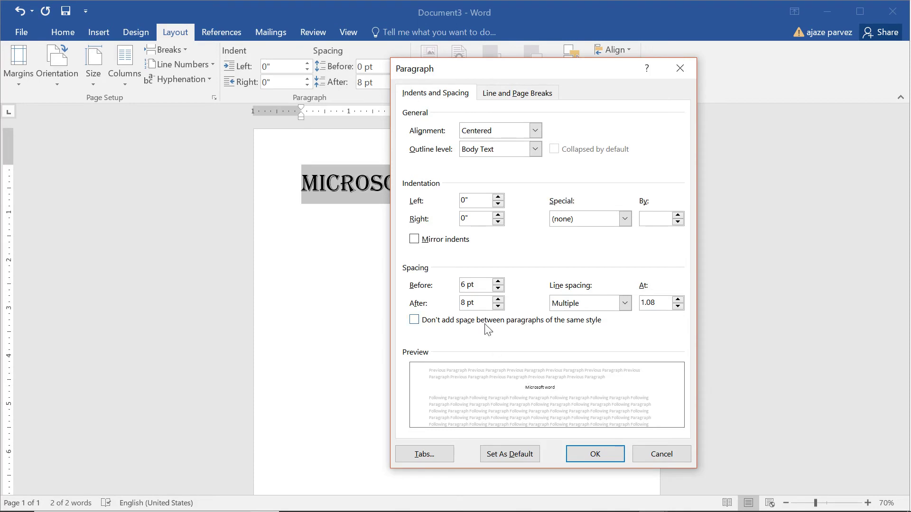
{"action": "left_click", "coordinate": [498, 299]}
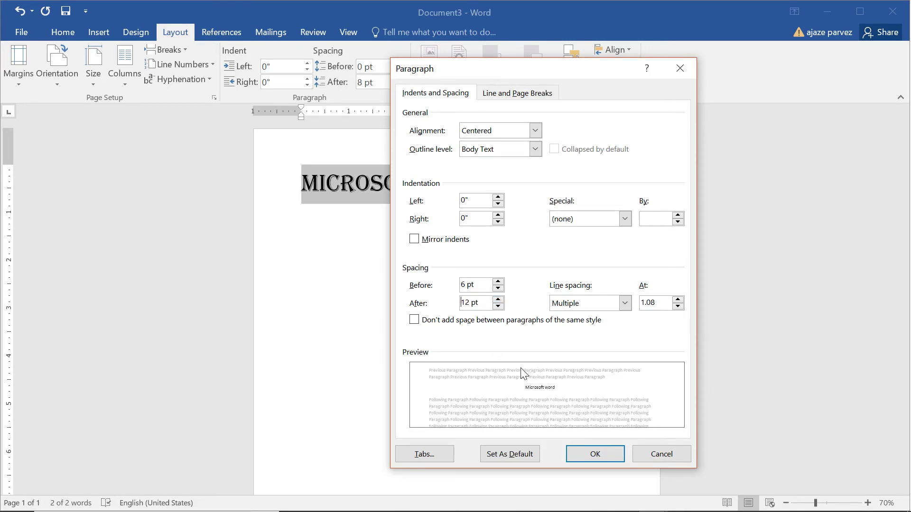
Step: Set the line spacing to 1.5 lines and make these paragraph settings the default for this document only
{"action": "left_click", "coordinate": [623, 303]}
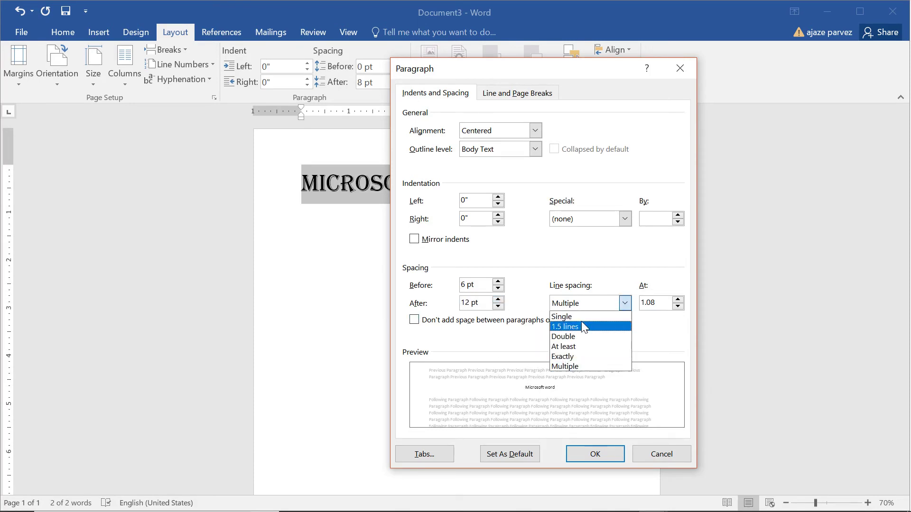
{"action": "left_click", "coordinate": [582, 327]}
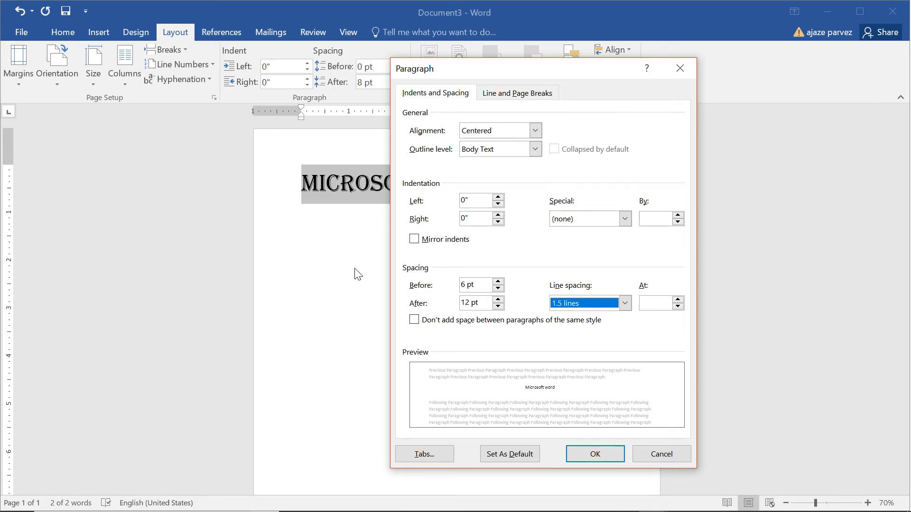
{"action": "left_click", "coordinate": [506, 455]}
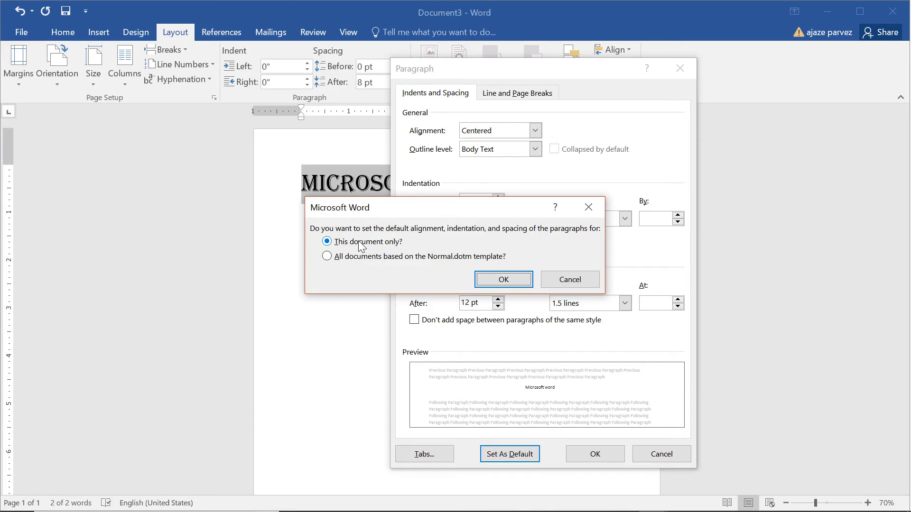
{"action": "left_click", "coordinate": [480, 279]}
Step: Enter the word "learning" on a new justified line below the "Microsoft word" heading
{"action": "left_click", "coordinate": [412, 269]}
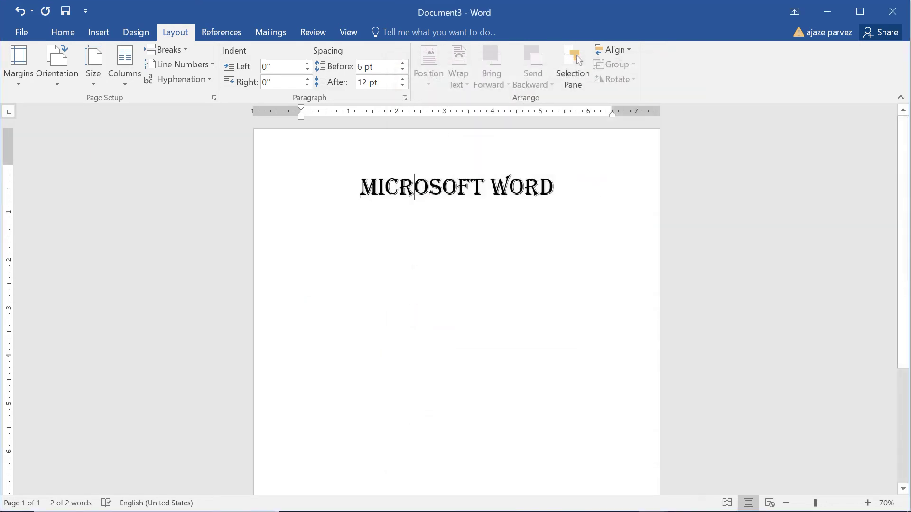
{"action": "key", "text": "Return"}
{"action": "type", "text": "K"}
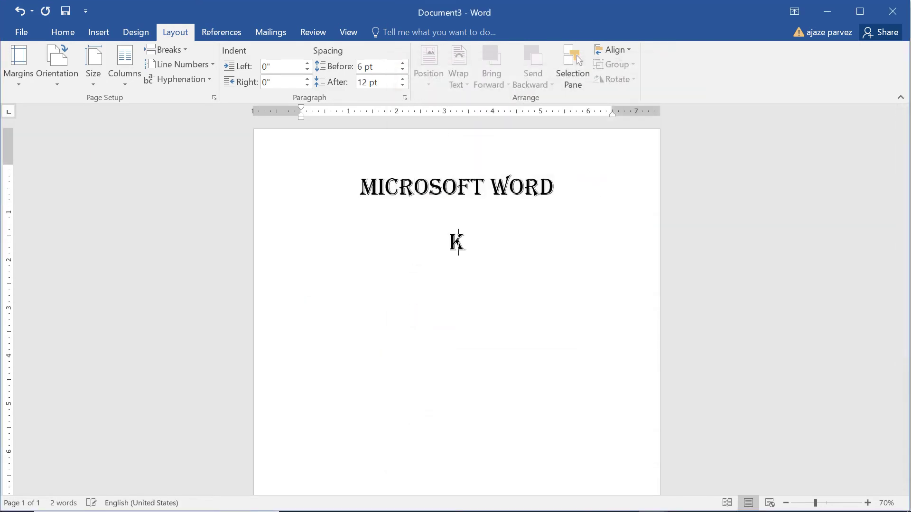
{"action": "key", "text": "BackSpace"}
{"action": "key", "text": "ctrl+l"}
{"action": "key", "text": "Return"}
{"action": "type", "text": "LEAR"}
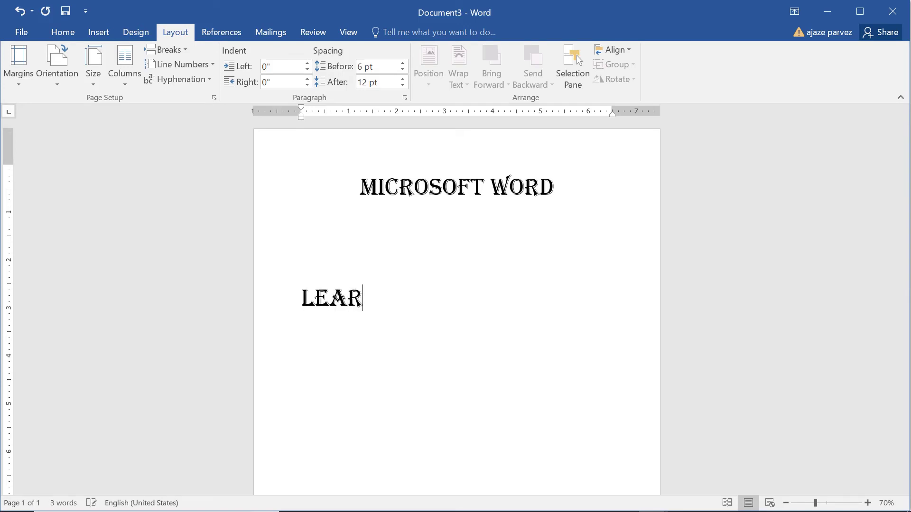
{"action": "type", "text": "NING"}
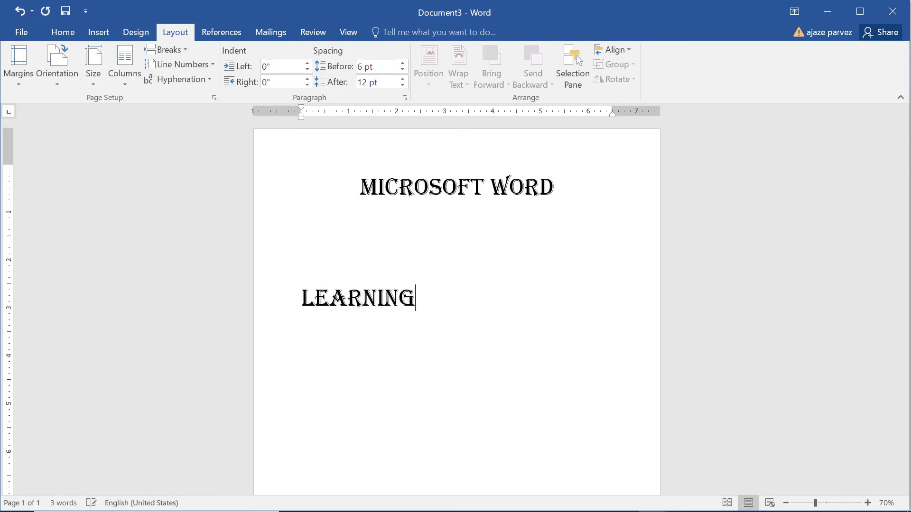
Step: Remove the empty line between the "Microsoft word" heading and the "learning" line
{"action": "key", "text": "Left"}
{"action": "key", "text": "Left"}
{"action": "key", "text": "Left"}
{"action": "key", "text": "Left"}
{"action": "key", "text": "Left"}
{"action": "key", "text": "Left"}
{"action": "key", "text": "Left"}
{"action": "key", "text": "Left"}
{"action": "key", "text": "Left"}
{"action": "key", "text": "BackSpace"}
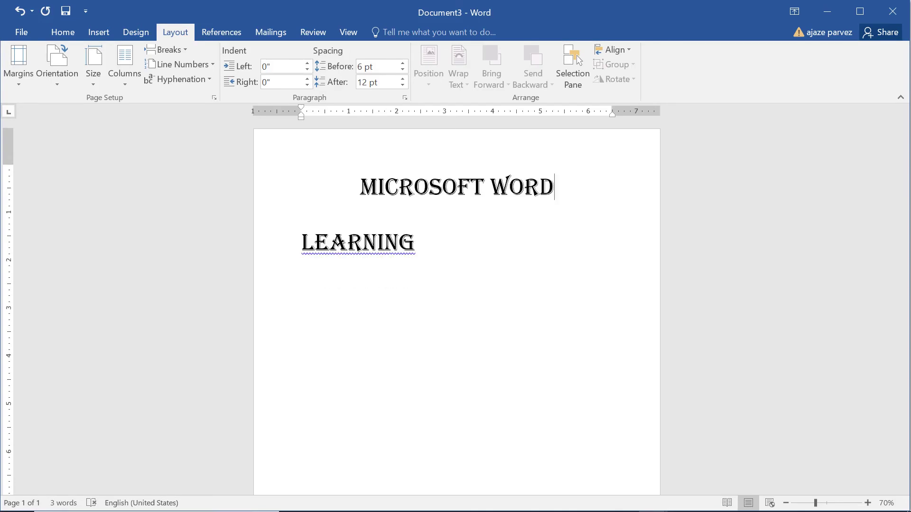
Step: Check the alignment, spacing and line spacing settings of the "learning" paragraph
{"action": "left_click_drag", "start_coordinate": [564, 228], "coordinate": [268, 262]}
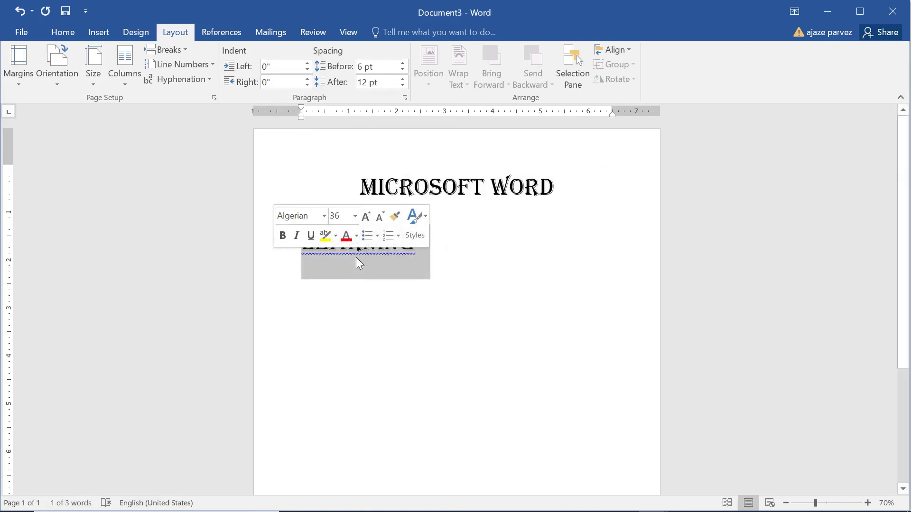
{"action": "left_click", "coordinate": [442, 235]}
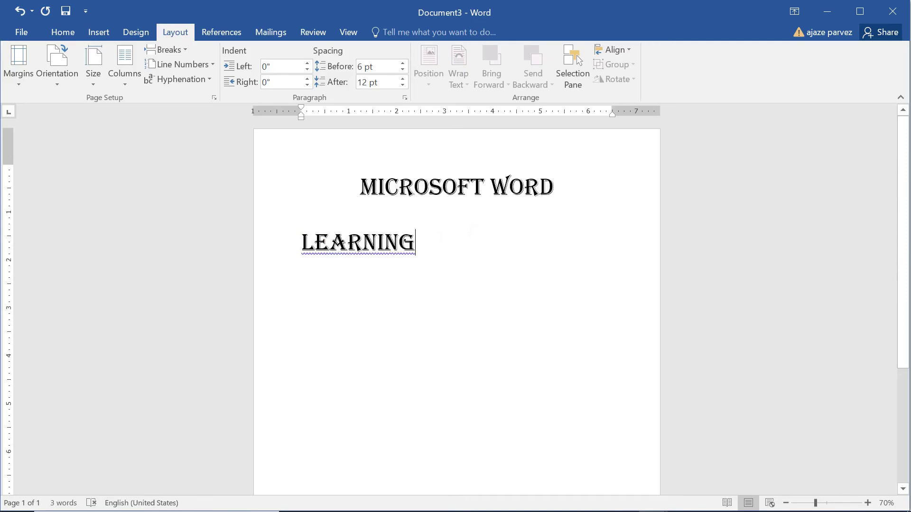
{"action": "left_click", "coordinate": [404, 98]}
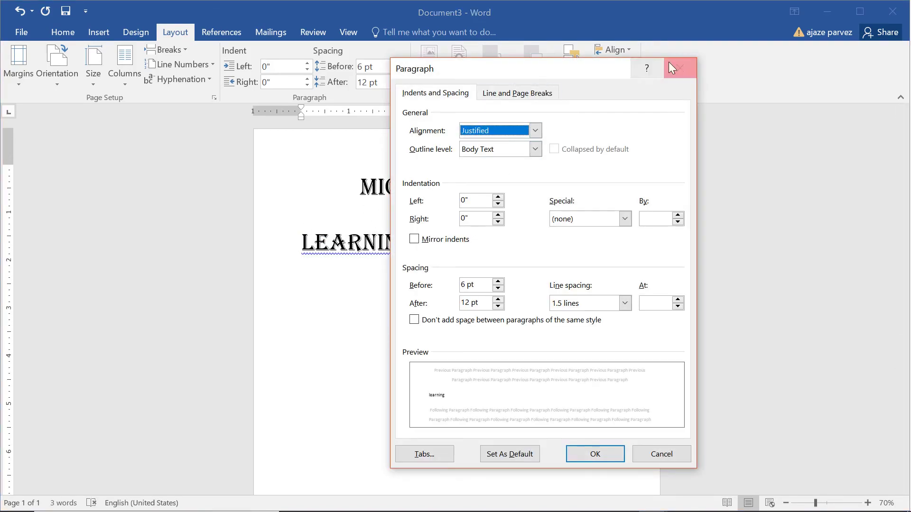
{"action": "left_click", "coordinate": [678, 70]}
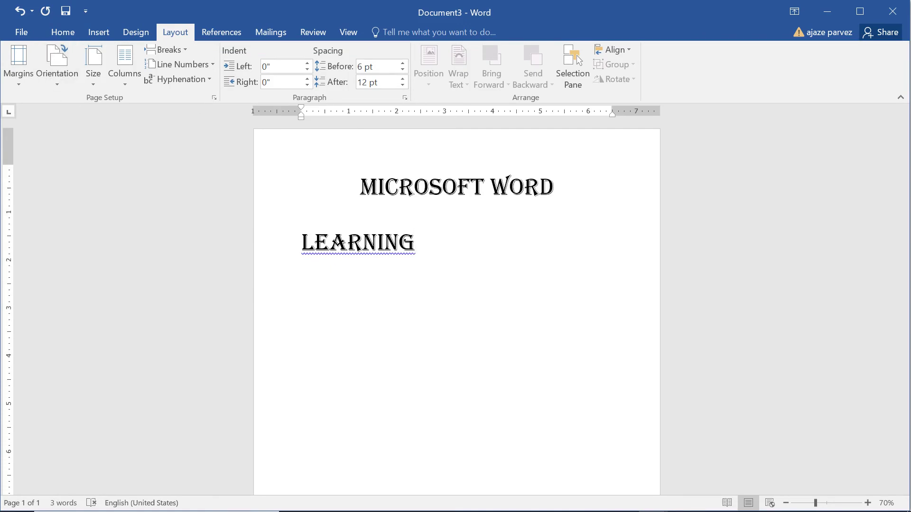
Step: Switch to the PowerPoint slideshow and advance through the slides on changing default options to the one on new documents' values
{"action": "key", "text": "alt+Tab"}
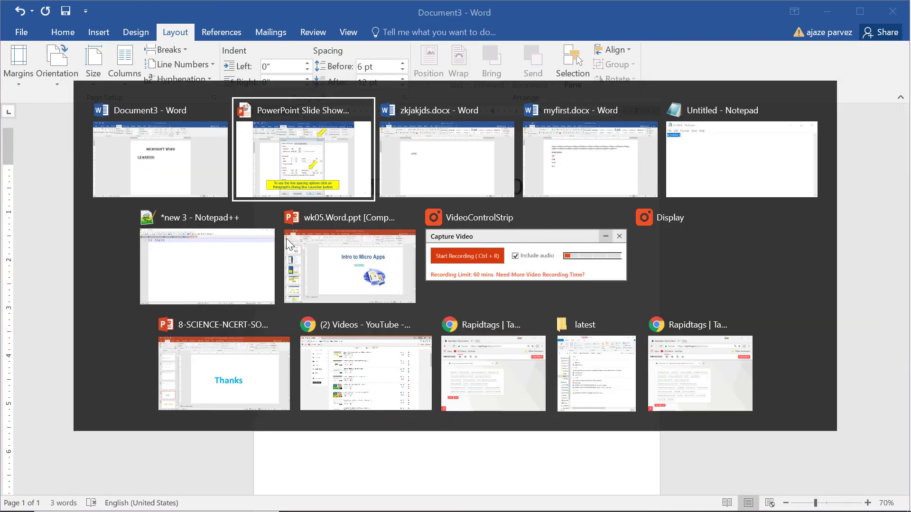
{"action": "key", "text": "Right"}
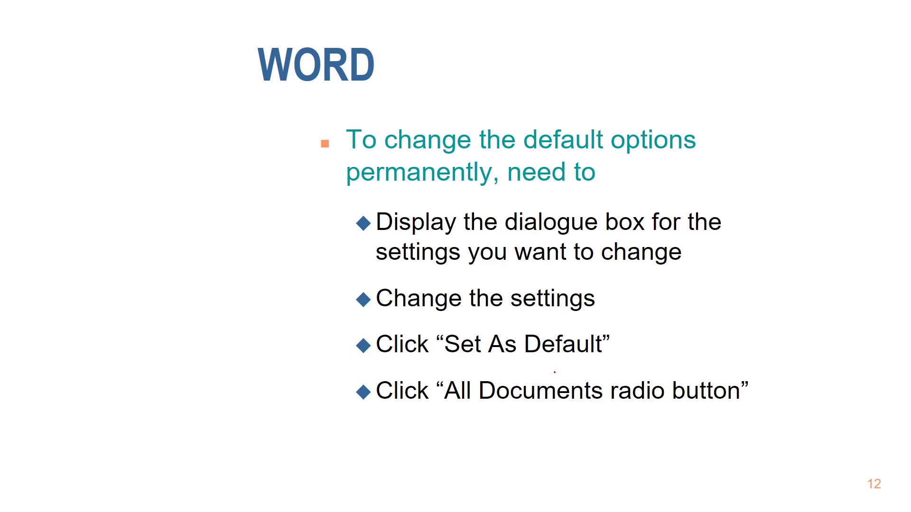
{"action": "left_click_drag", "start_coordinate": [469, 361], "coordinate": [568, 364]}
{"action": "key", "text": "Right"}
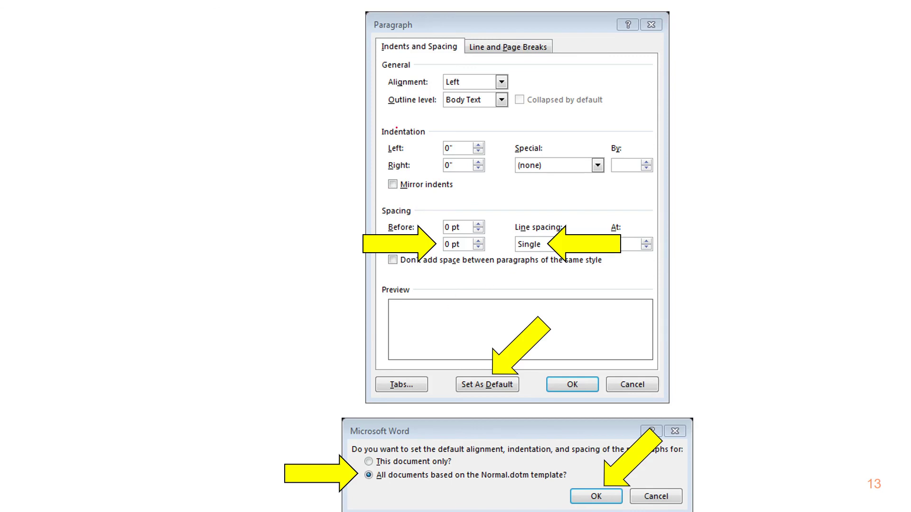
{"action": "left_click_drag", "start_coordinate": [359, 105], "coordinate": [385, 96]}
{"action": "left_click_drag", "start_coordinate": [338, 171], "coordinate": [357, 169]}
{"action": "mouse_move", "coordinate": [419, 300]}
{"action": "left_mouse_down"}
{"action": "mouse_move", "coordinate": [399, 357]}
{"action": "mouse_move", "coordinate": [467, 320]}
{"action": "mouse_move", "coordinate": [428, 291]}
{"action": "left_mouse_up"}
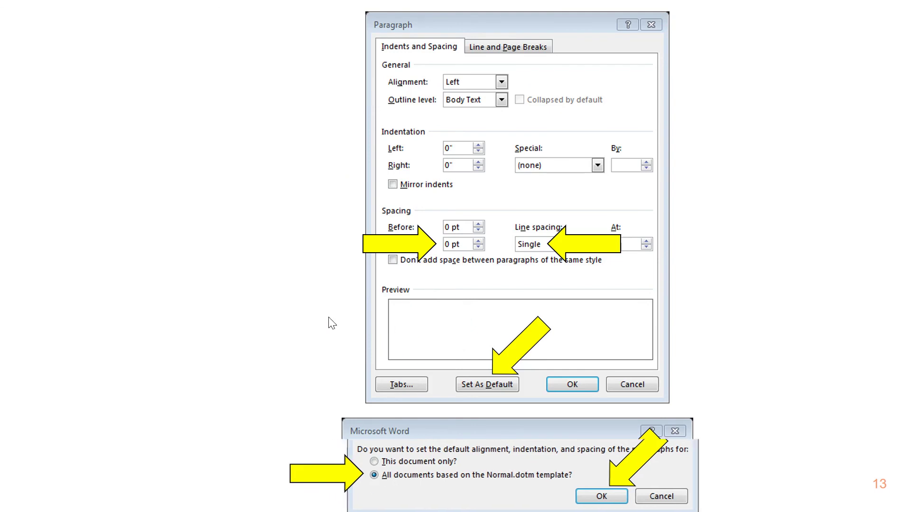
{"action": "key", "text": "Right"}
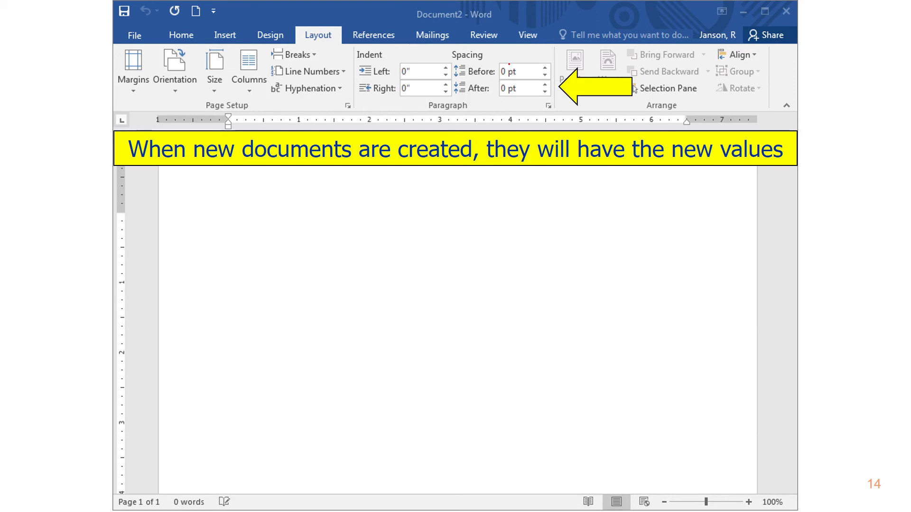
Step: Switch from the slideshow to Word and create a new blank document
{"action": "mouse_move", "coordinate": [508, 60]}
{"action": "left_mouse_down"}
{"action": "mouse_move", "coordinate": [398, 59]}
{"action": "mouse_move", "coordinate": [581, 94]}
{"action": "mouse_move", "coordinate": [571, 82]}
{"action": "left_mouse_up"}
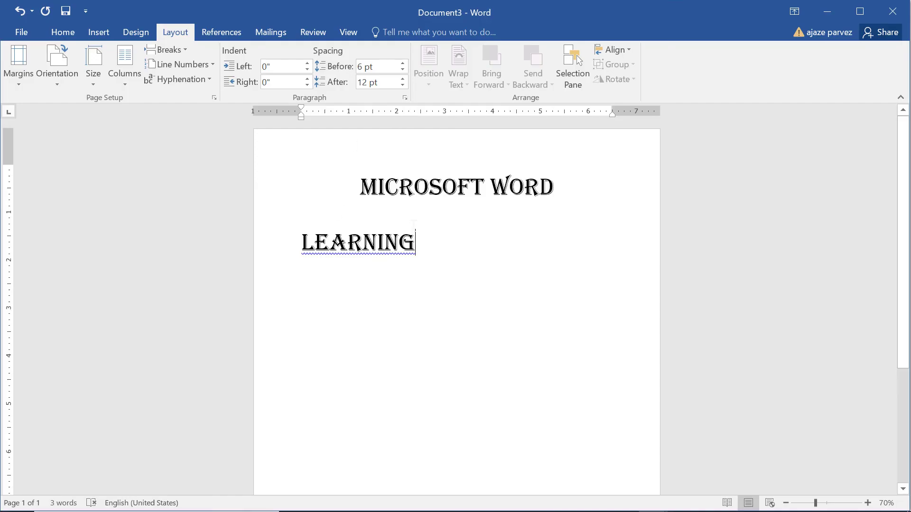
{"action": "left_click", "coordinate": [18, 34]}
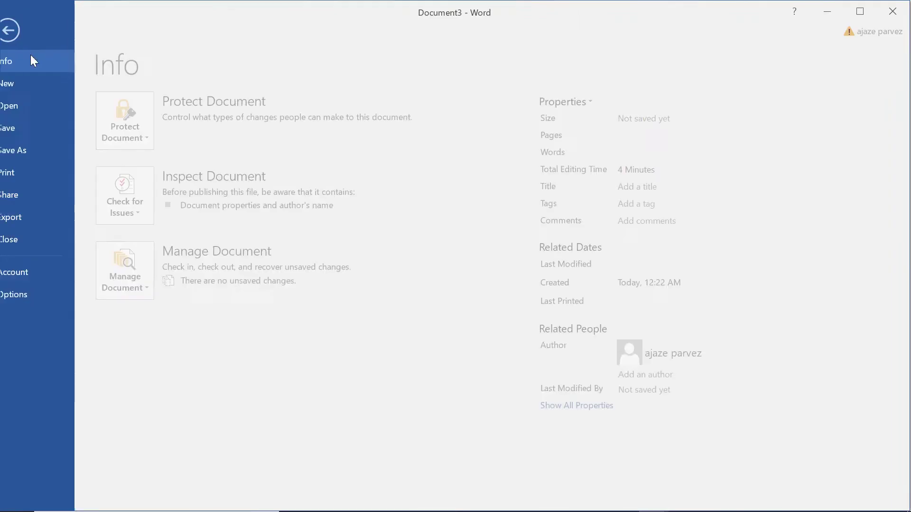
{"action": "left_click", "coordinate": [21, 83]}
{"action": "left_click", "coordinate": [187, 194]}
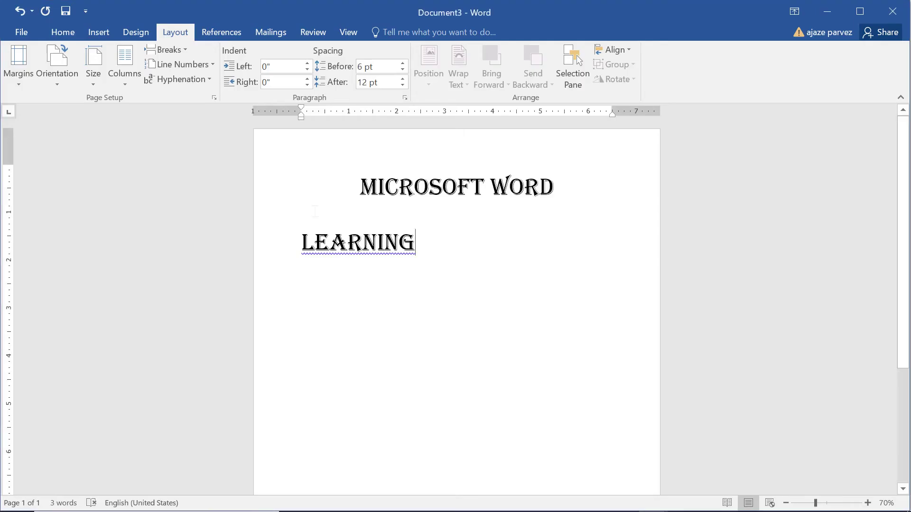
Step: Check the alignment, indentation and spacing defaults in the new document's Paragraph settings
{"action": "left_click", "coordinate": [175, 32]}
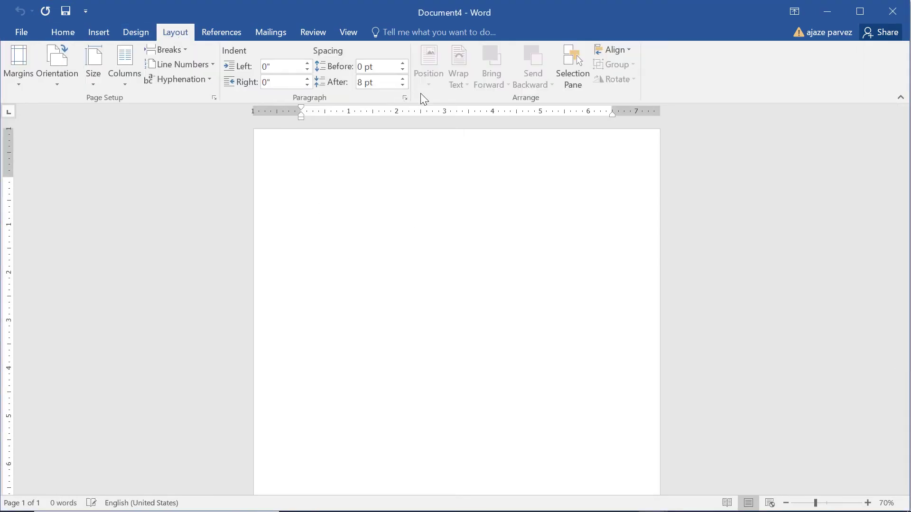
{"action": "left_click", "coordinate": [405, 99]}
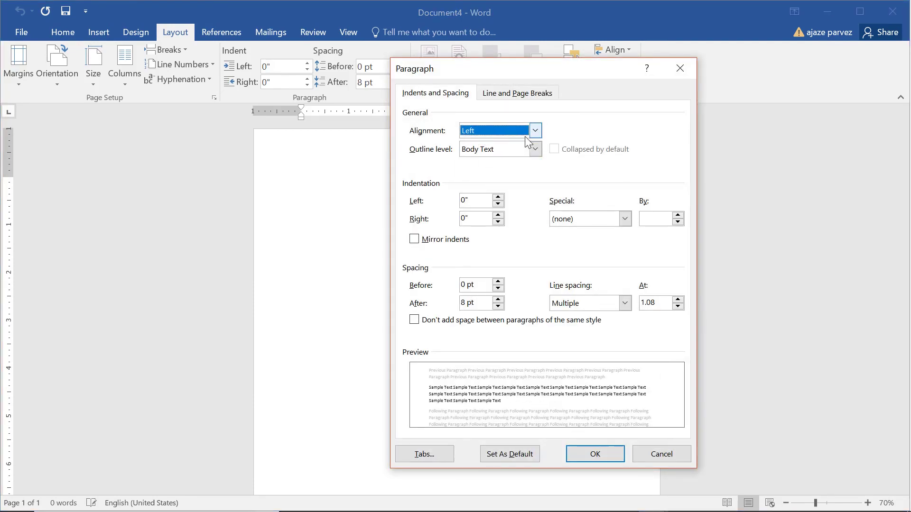
{"action": "left_click", "coordinate": [667, 75]}
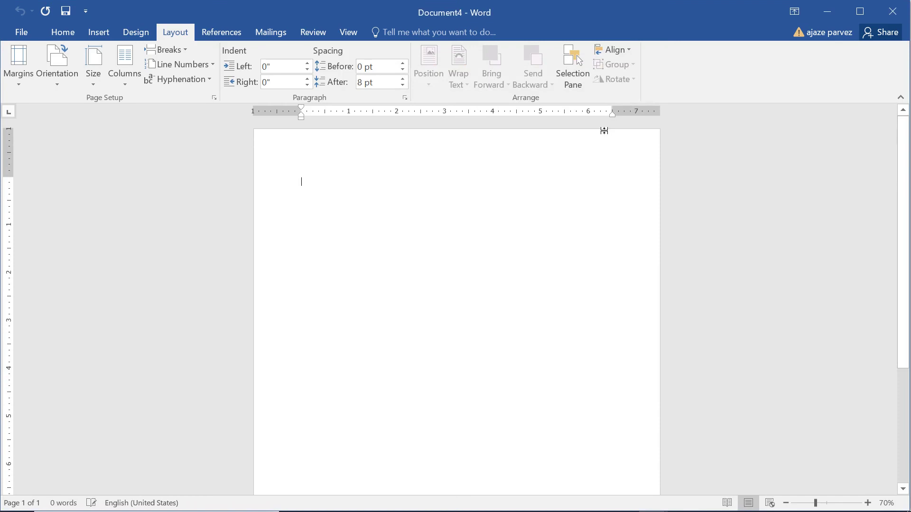
Step: Switch to the PowerPoint slideshow and advance past the zoom and view options slide to the closing "THANKS" slide
{"action": "key", "text": "alt+Tab"}
{"action": "key", "text": "alt+Tab"}
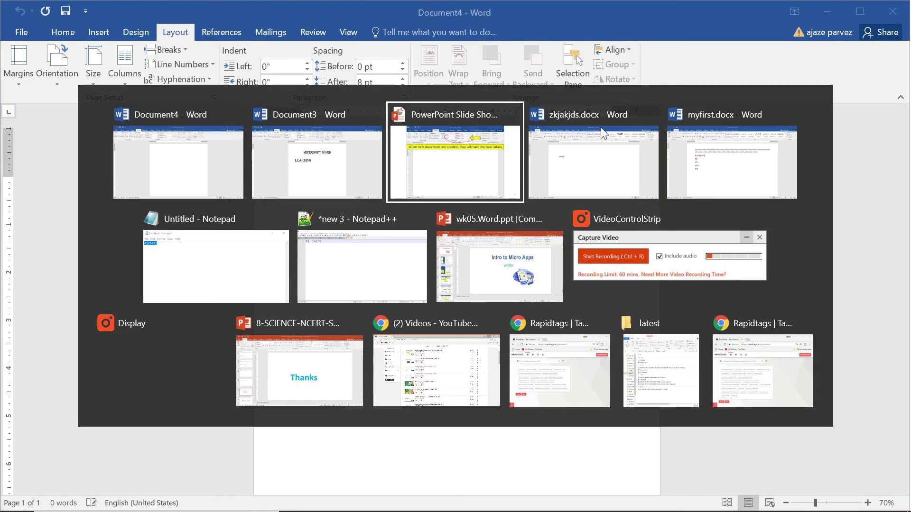
{"action": "key", "text": "Right"}
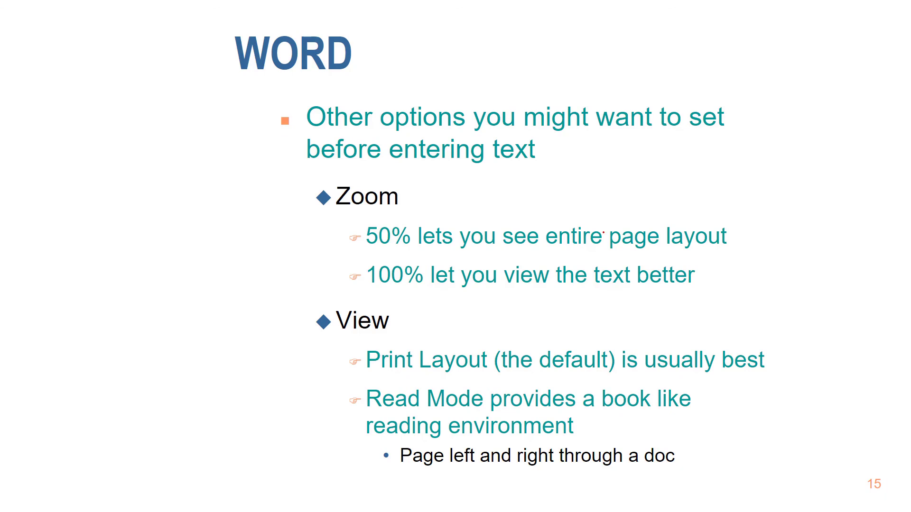
{"action": "left_click_drag", "start_coordinate": [646, 254], "coordinate": [676, 244]}
{"action": "key", "text": "Right"}
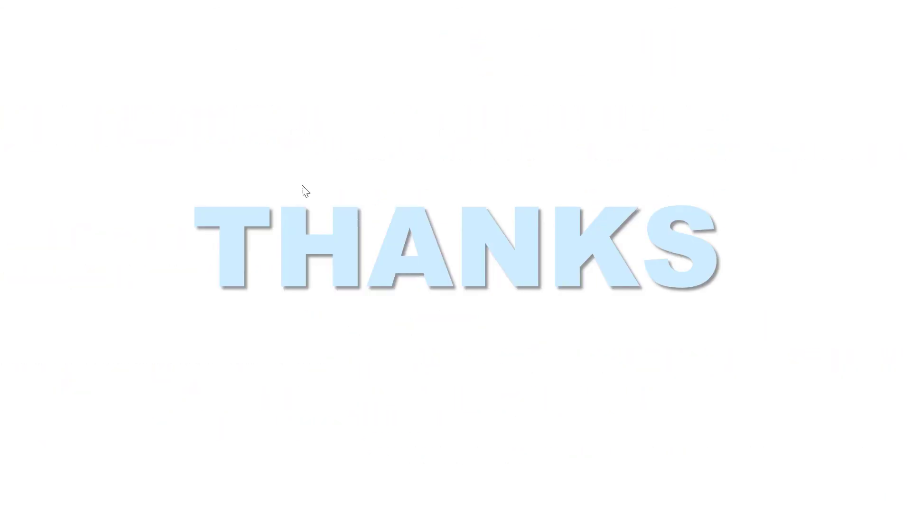
Step: Switch to the Word document with the "Microsoft word" heading and enlarge its zoom to 120%
{"action": "key", "text": "alt+Tab"}
{"action": "key", "text": "alt+Tab"}
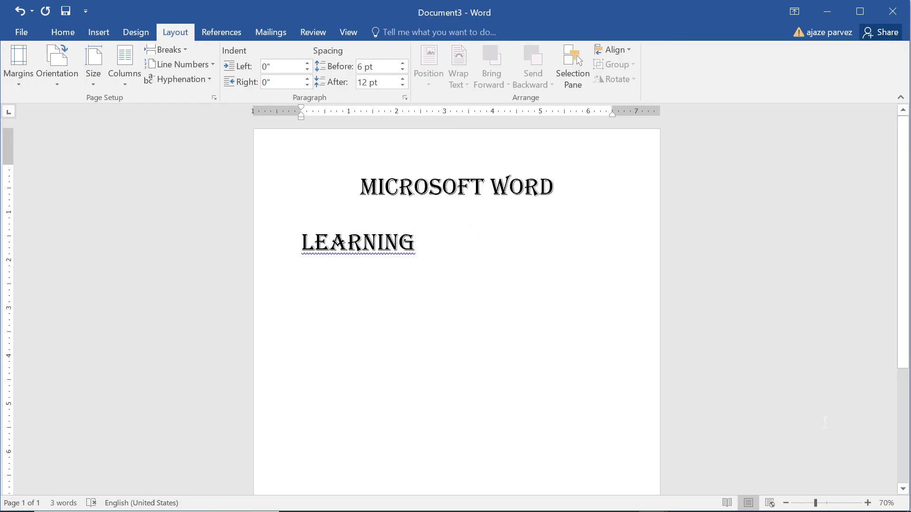
{"action": "left_click", "coordinate": [867, 502]}
{"action": "left_click", "coordinate": [868, 502]}
{"action": "left_click", "coordinate": [868, 503]}
{"action": "left_click", "coordinate": [868, 503]}
{"action": "left_click", "coordinate": [868, 502]}
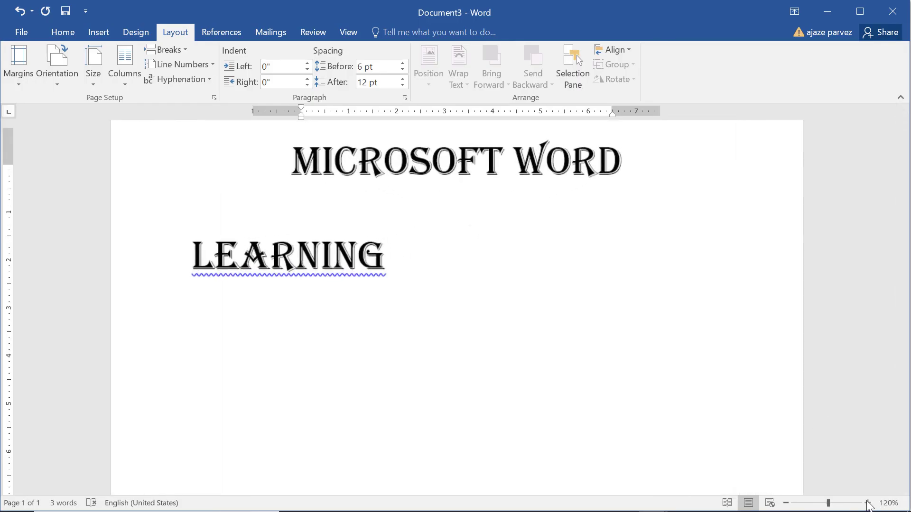
Step: Reduce the document zoom to 100% and further down to 50%
{"action": "left_click", "coordinate": [786, 503]}
{"action": "left_click", "coordinate": [786, 503]}
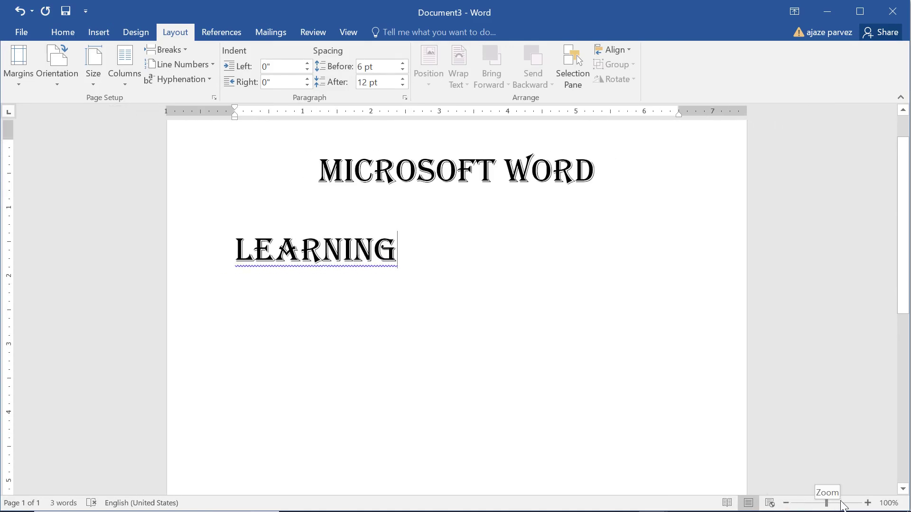
{"action": "left_click", "coordinate": [786, 503]}
{"action": "left_click", "coordinate": [786, 504]}
{"action": "left_click", "coordinate": [786, 503]}
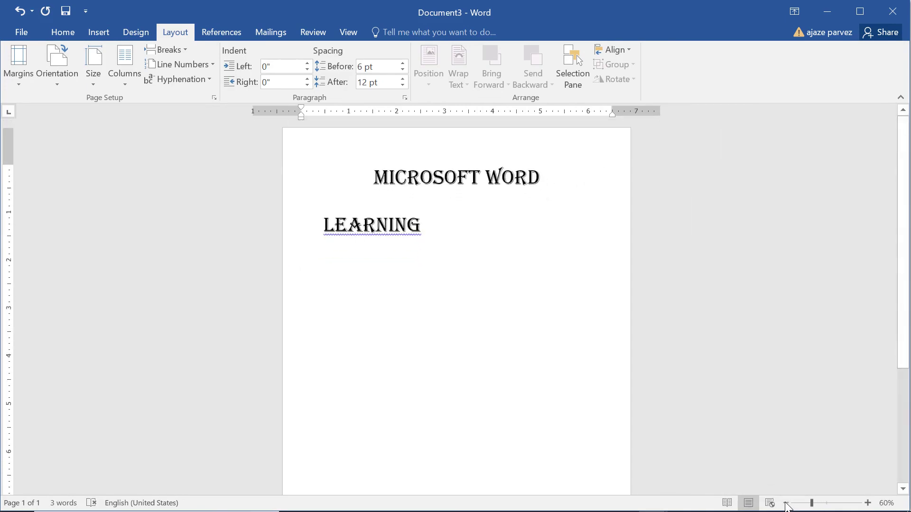
{"action": "left_click", "coordinate": [786, 504]}
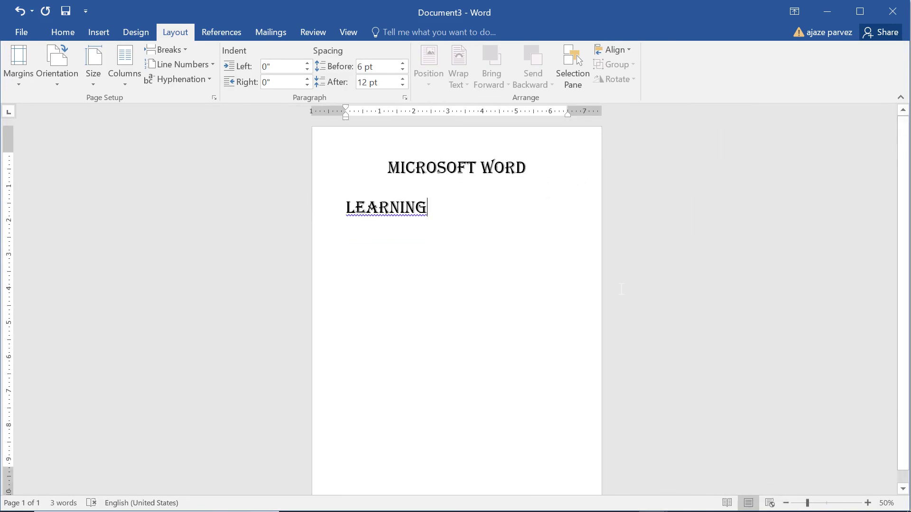
Step: Switch back to the PowerPoint slideshow showing the closing "THANKS" slide
{"action": "key", "text": "alt+Tab"}
{"action": "key", "text": "alt+Tab"}
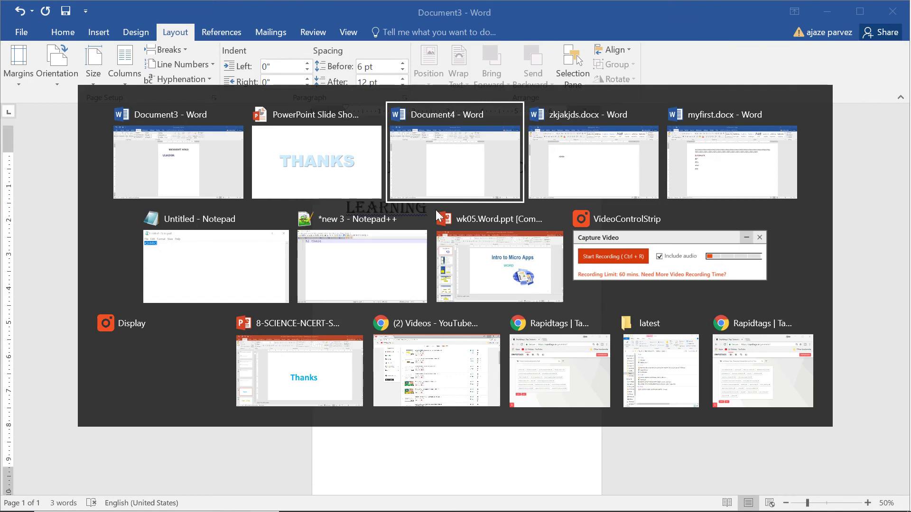
{"action": "left_click", "coordinate": [343, 170]}
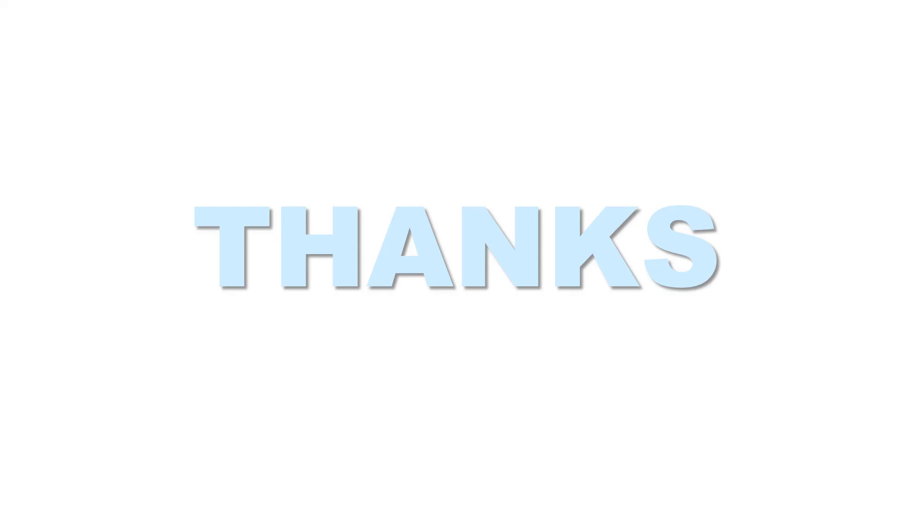